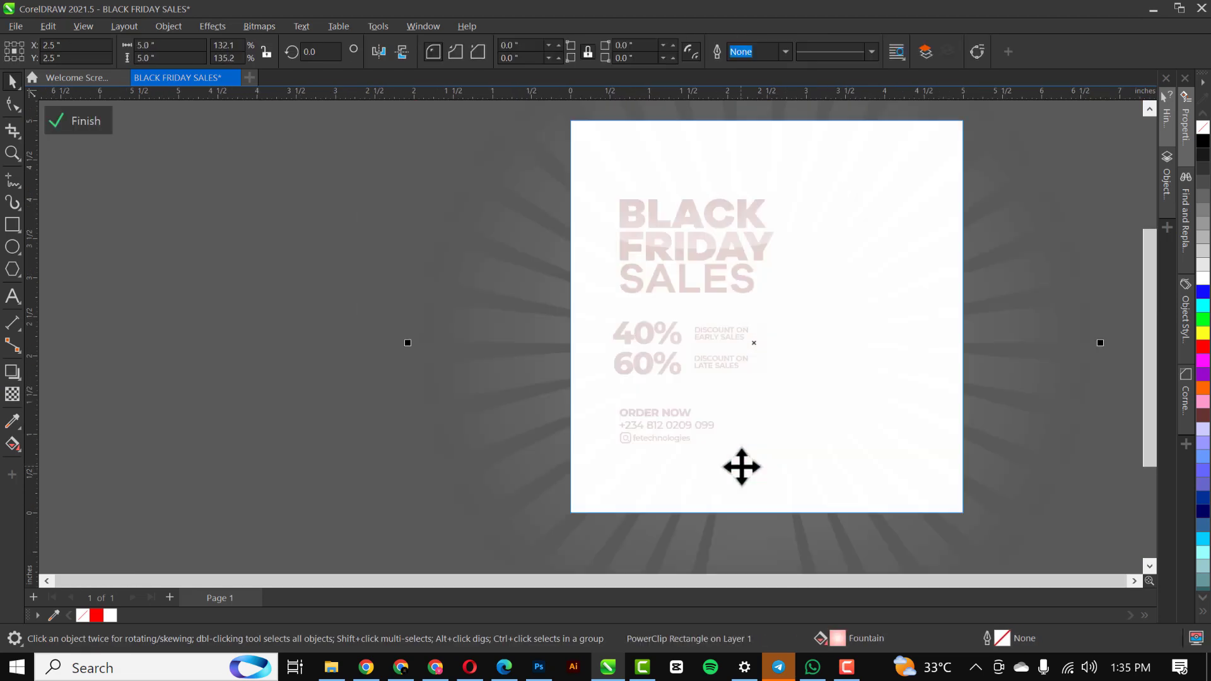
# Leave the PowerClip editing and draw an outline-free triangle about 2.4 by 2.1 inches across the flyer's lower-right corner.
pyautogui.keyDown('ctrl'); pyautogui.click(551, 548); pyautogui.keyUp('ctrl')
pyautogui.hotkey('shift', 'F4')
pyautogui.click(592, 341)
pyautogui.press('Escape')
pyautogui.click(12, 180)
pyautogui.click(816, 370)
pyautogui.click(601, 562)
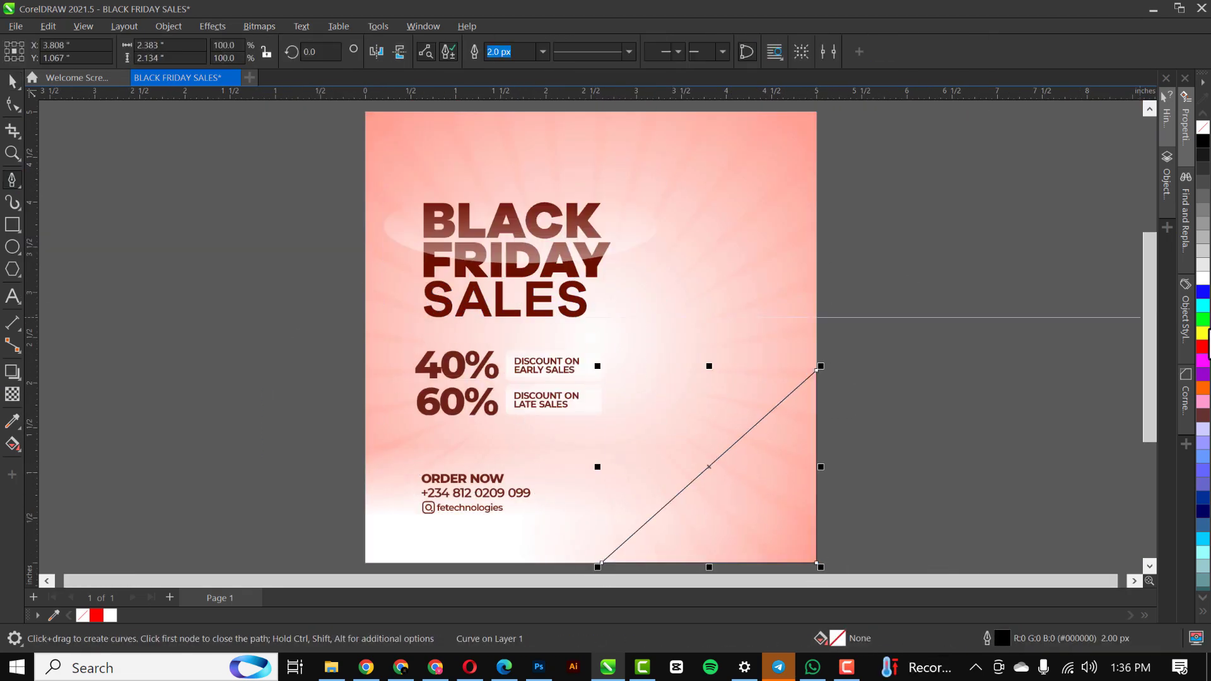
pyautogui.rightClick(1203, 126)
# Blur the corner triangle strongly and place it inside the background rectangle's PowerClip frame.
pyautogui.click(221, 26)
pyautogui.moveTo(479, 312); pyautogui.dragTo(675, 308)
pyautogui.click(705, 367)
pyautogui.rightClick(734, 489)
pyautogui.click(795, 228)
pyautogui.click(735, 467)
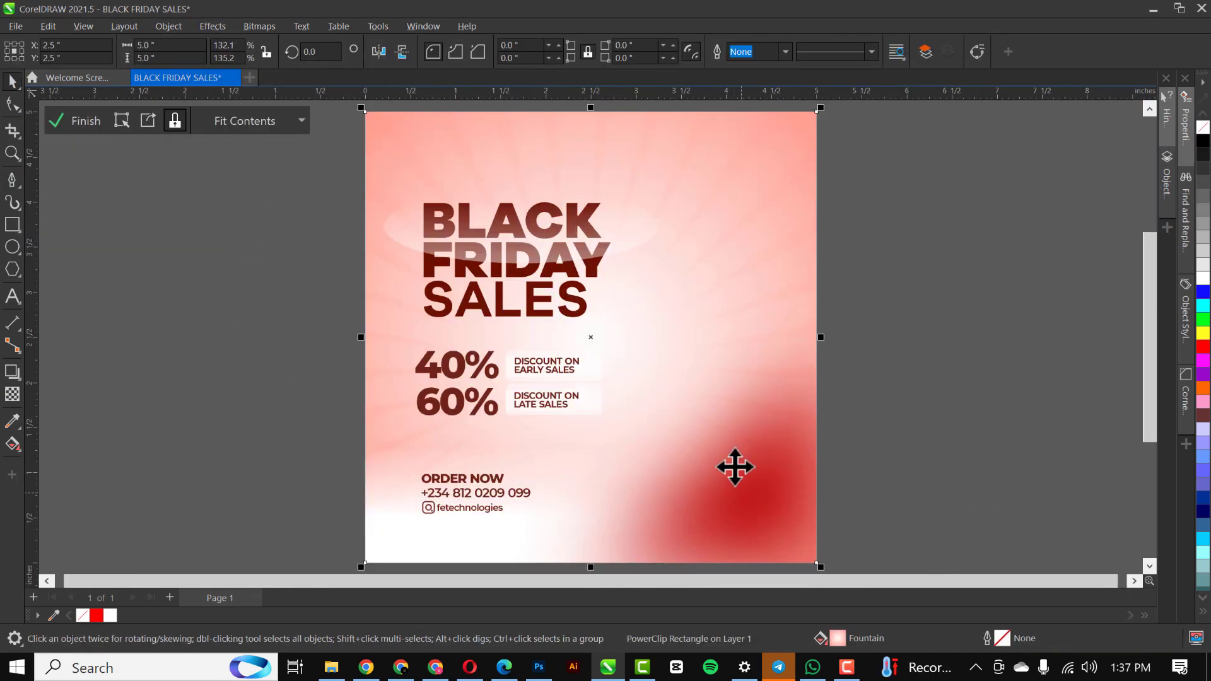
# Apply uniform transparency to the blurred red shape inside the background PowerClip and finish editing the clip.
pyautogui.keyDown('ctrl'); pyautogui.click(735, 467); pyautogui.keyUp('ctrl')
pyautogui.click(12, 394)
pyautogui.click(741, 458)
pyautogui.click(36, 51)
pyautogui.moveTo(336, 52); pyautogui.dragTo(353, 52)
pyautogui.click(86, 122)
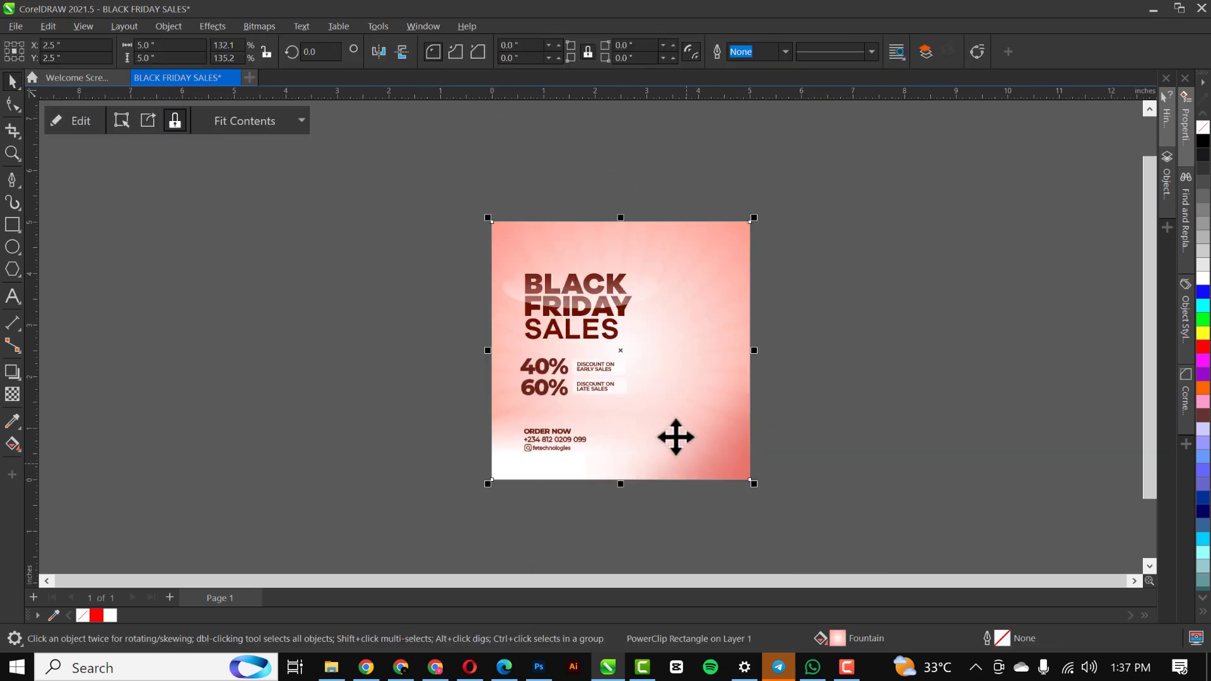
# Place the appliances image on the flyer beside the text, then scale it down and adjust its position.
pyautogui.hotkey('shift', 'F4')
pyautogui.hotkey('alt', 'Tab')
pyautogui.moveTo(841, 162); pyautogui.dragTo(838, 222)
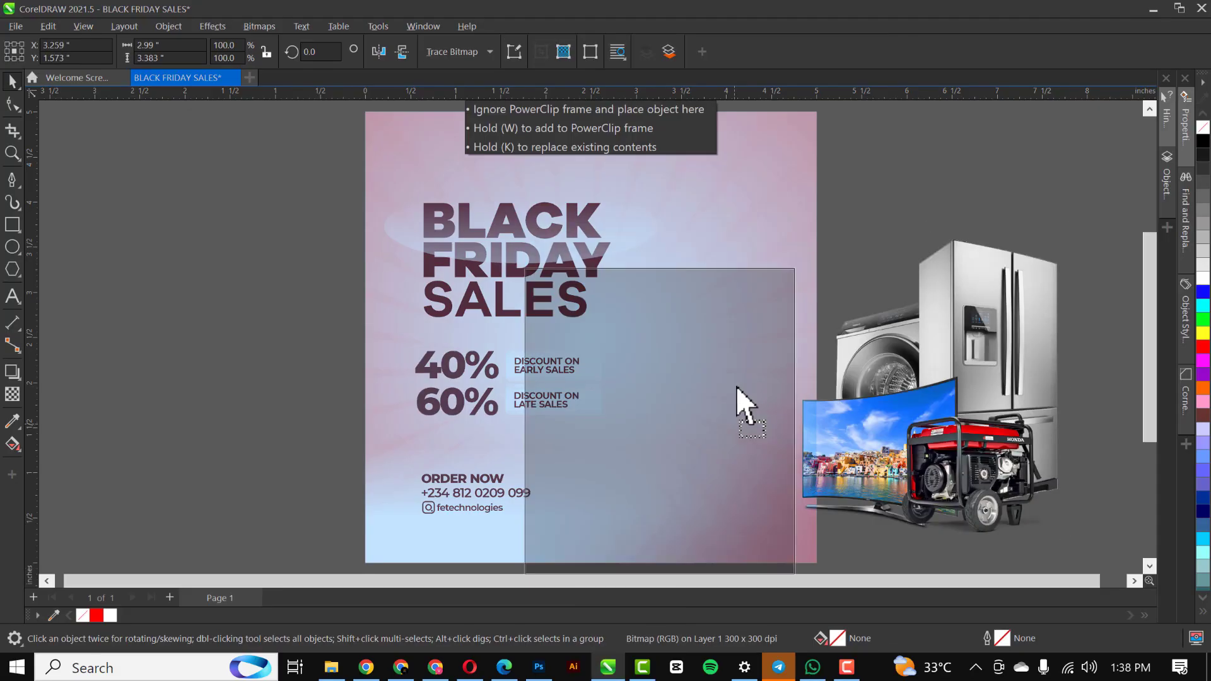
pyautogui.moveTo(737, 386); pyautogui.dragTo(769, 370)
pyautogui.moveTo(831, 247); pyautogui.dragTo(809, 273)
pyautogui.moveTo(749, 389); pyautogui.dragTo(740, 406)
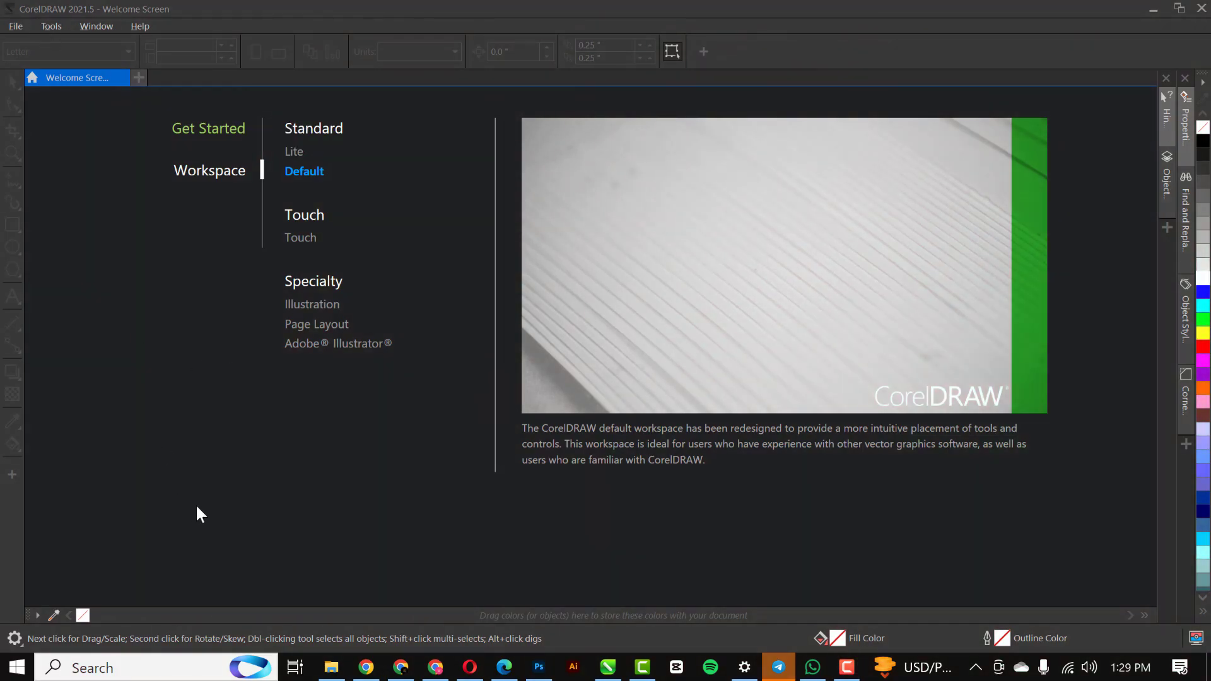
# Start a new document named BLACK FRIDAY SALES with RGB as its primary color mode.
pyautogui.click(13, 24)
pyautogui.click(12, 23)
pyautogui.click(13, 22)
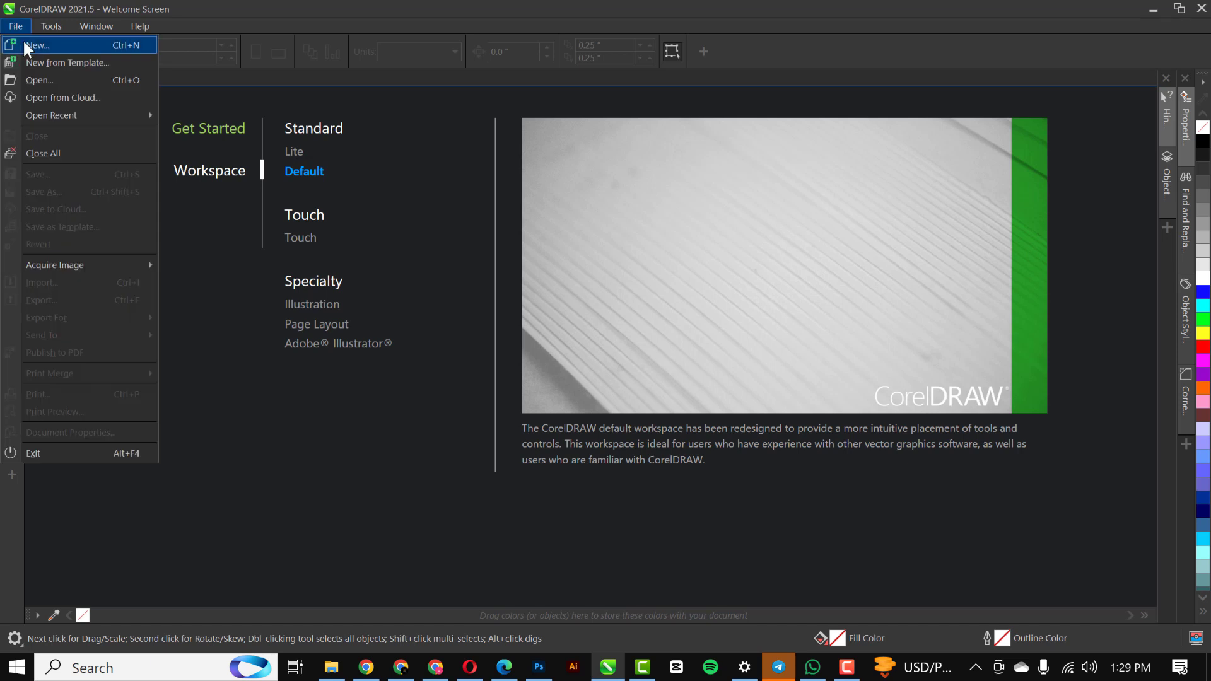
pyautogui.click(24, 45)
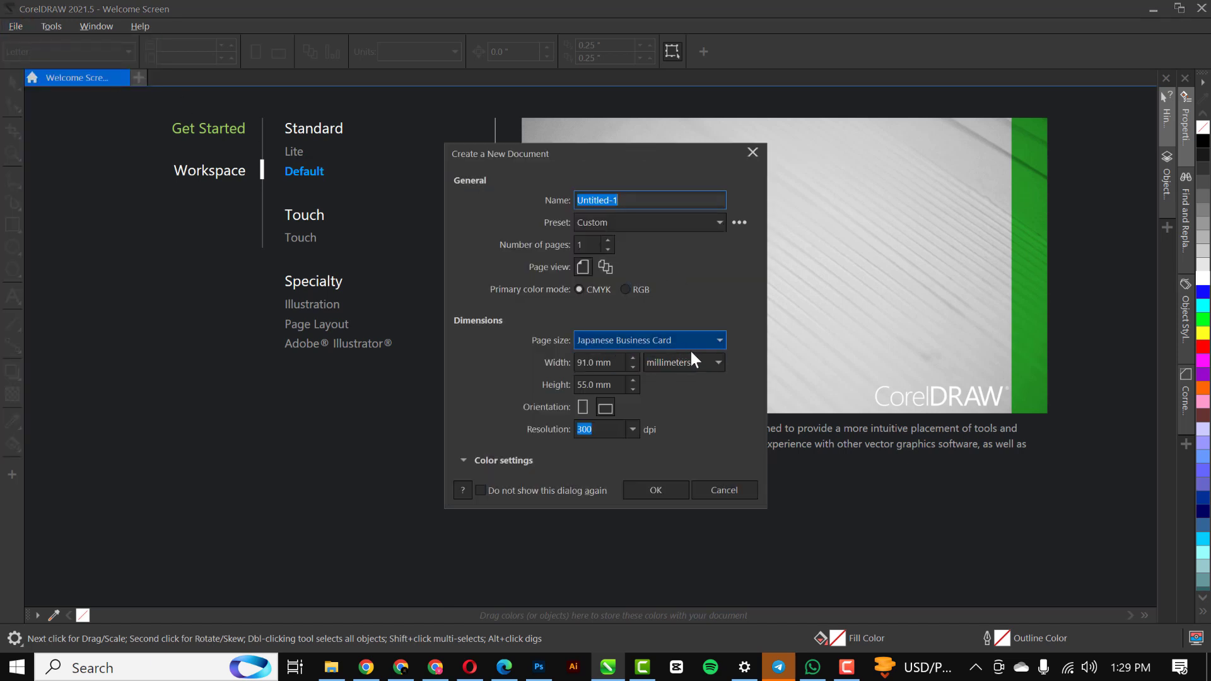
pyautogui.click(625, 290)
pyautogui.moveTo(700, 201); pyautogui.dragTo(497, 210)
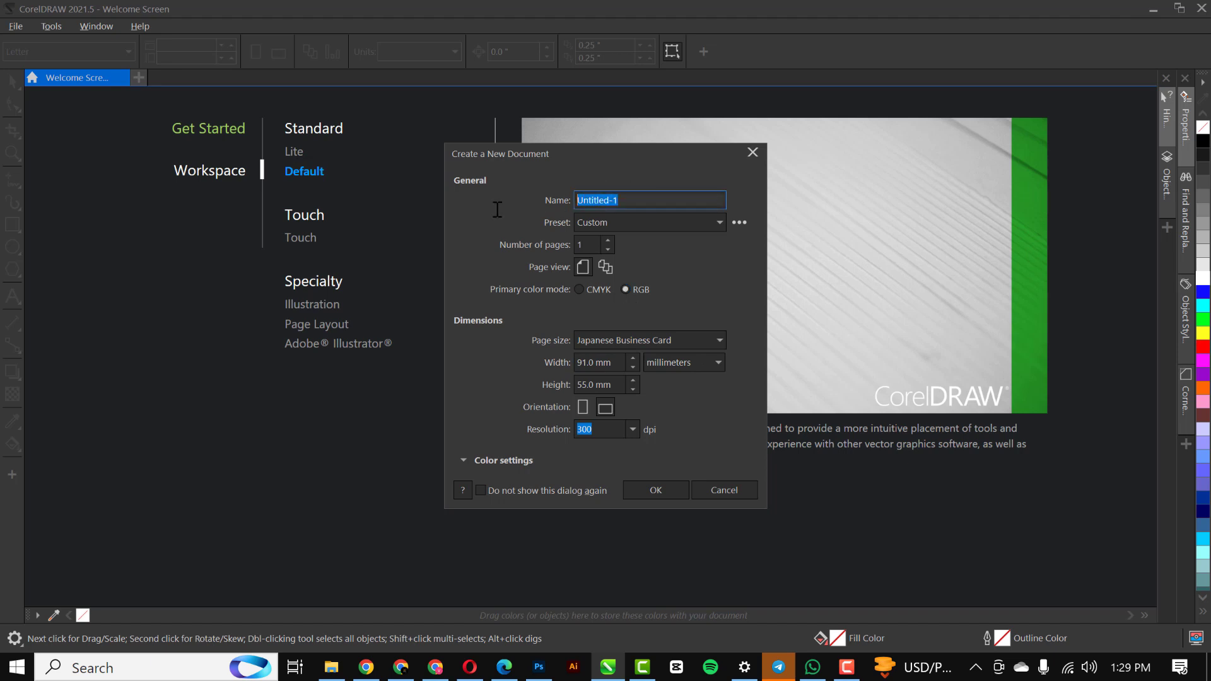
pyautogui.write('BA')
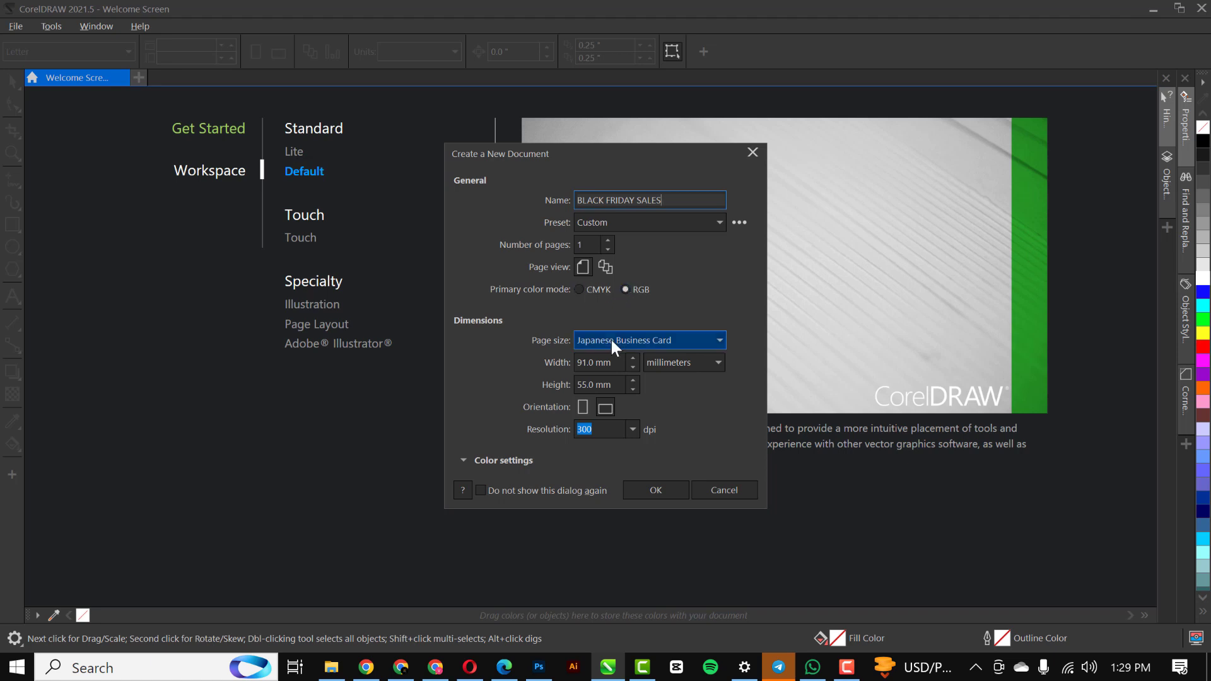
# Set the page size to 5 by 5 inches at 300 dpi and create the document.
pyautogui.click(644, 339)
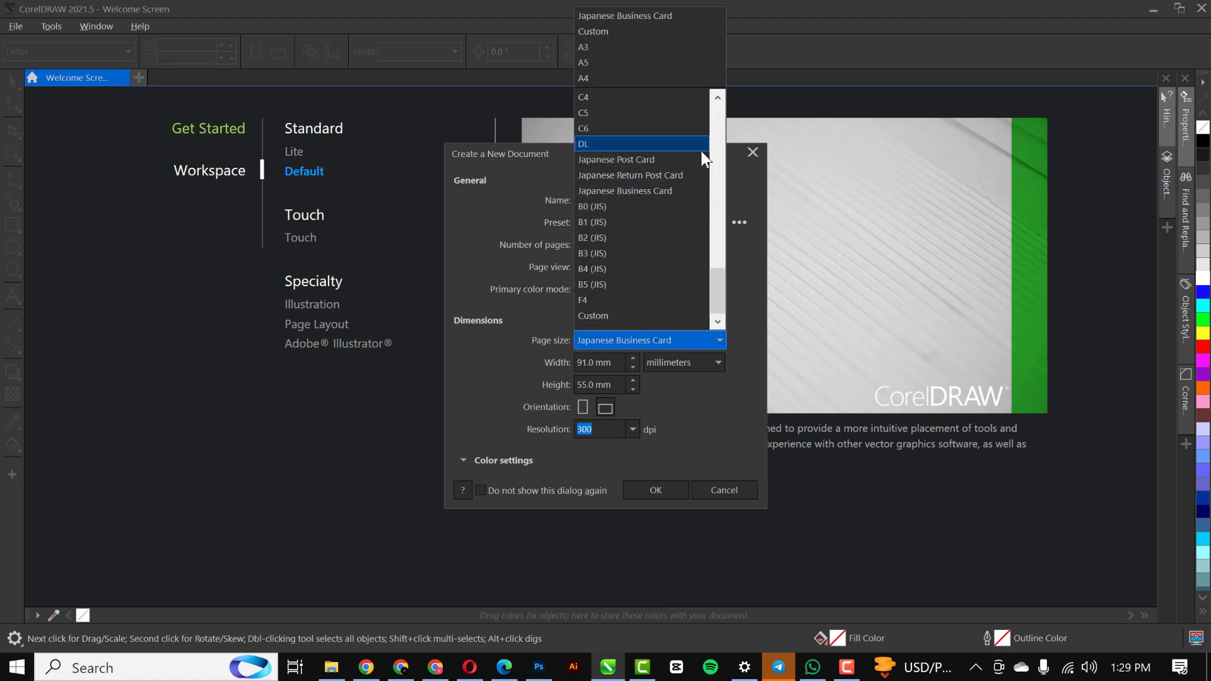
pyautogui.click(740, 295)
pyautogui.click(676, 357)
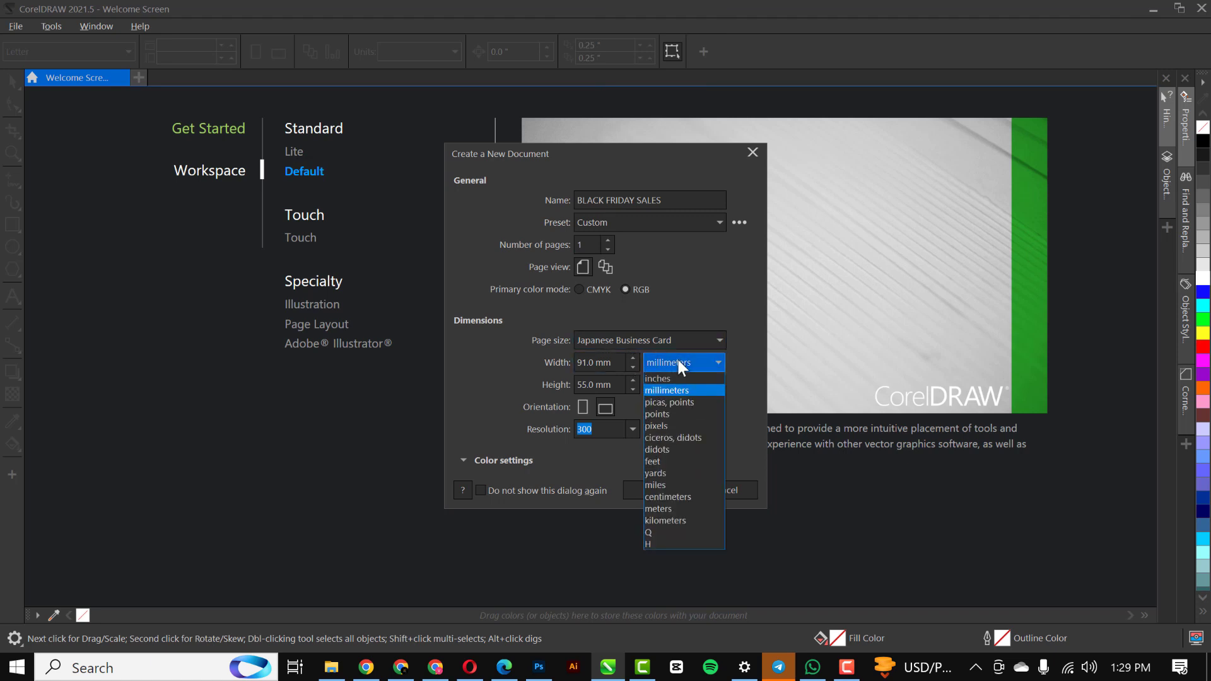
pyautogui.click(675, 377)
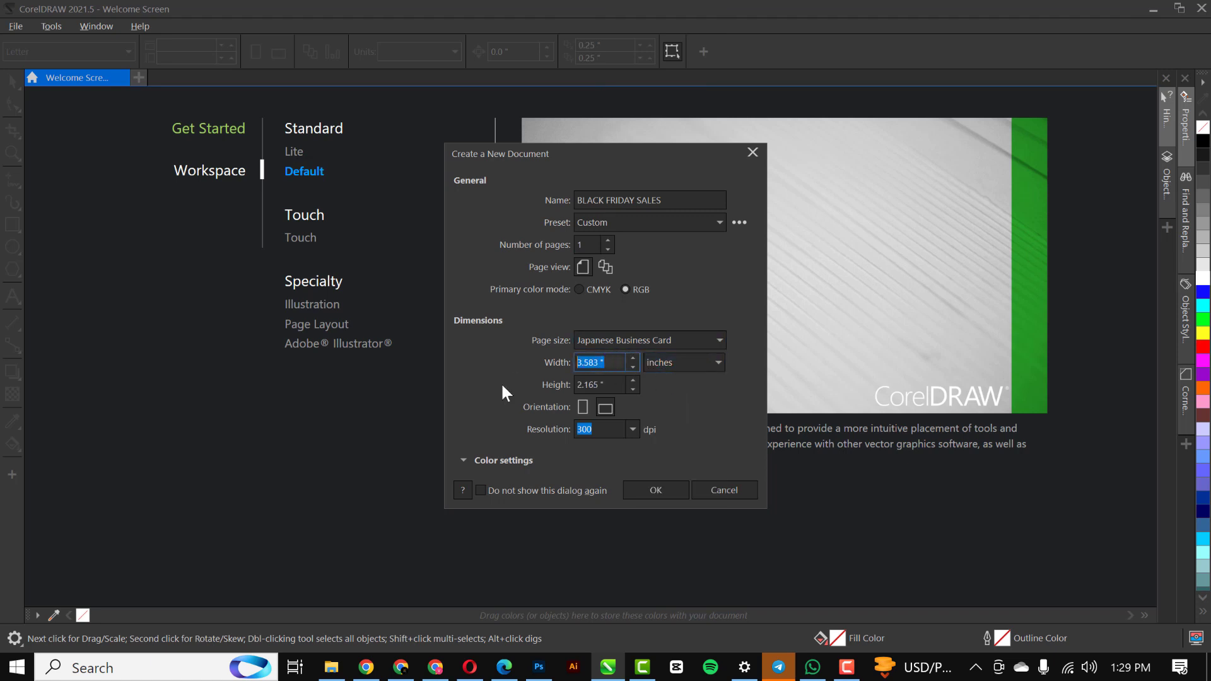
pyautogui.write('5')
pyautogui.press('Tab')
pyautogui.write('5')
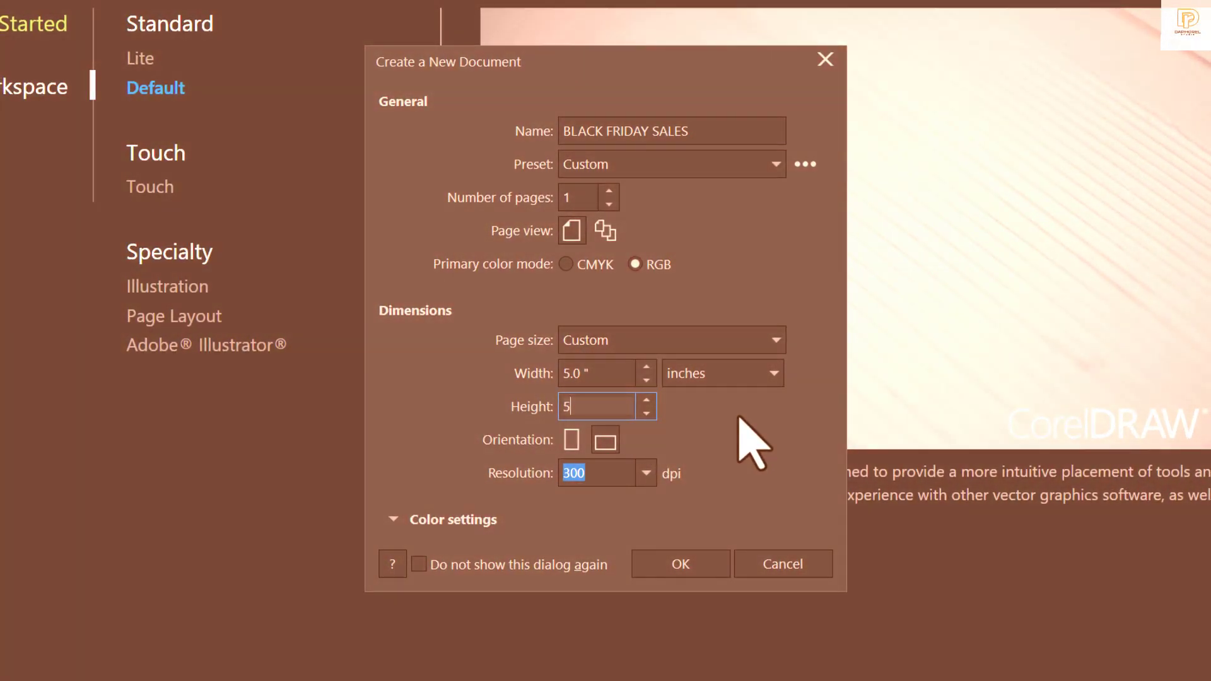
pyautogui.click(625, 475)
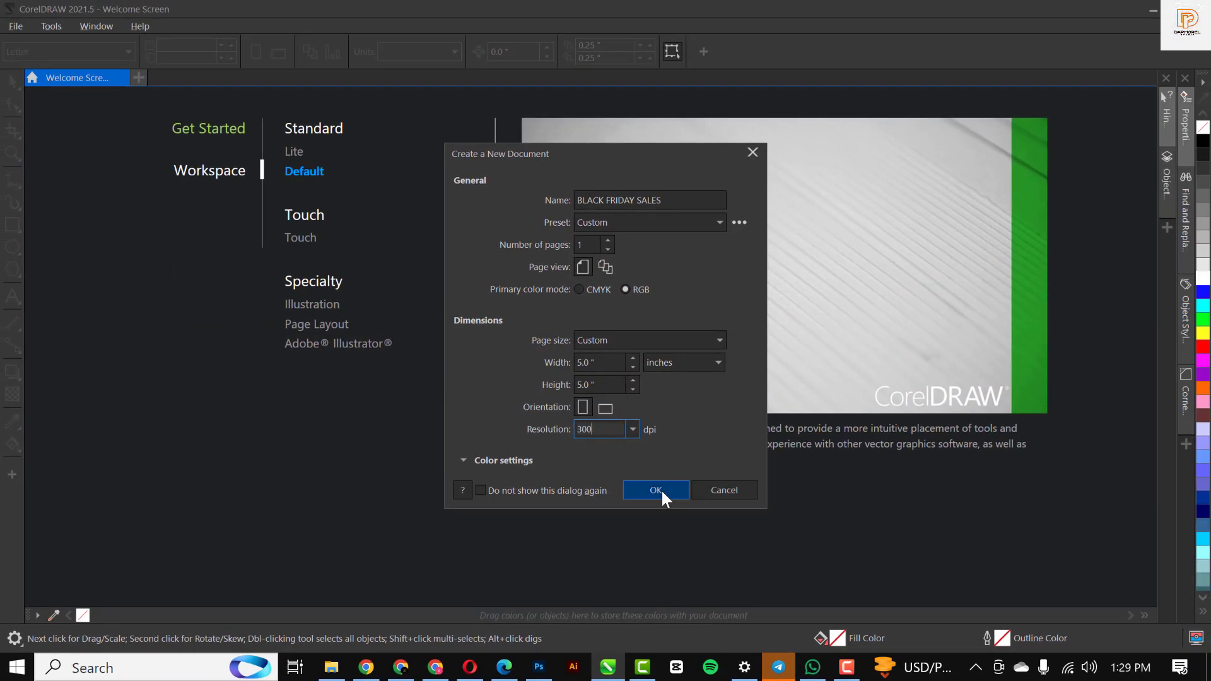
pyautogui.click(658, 490)
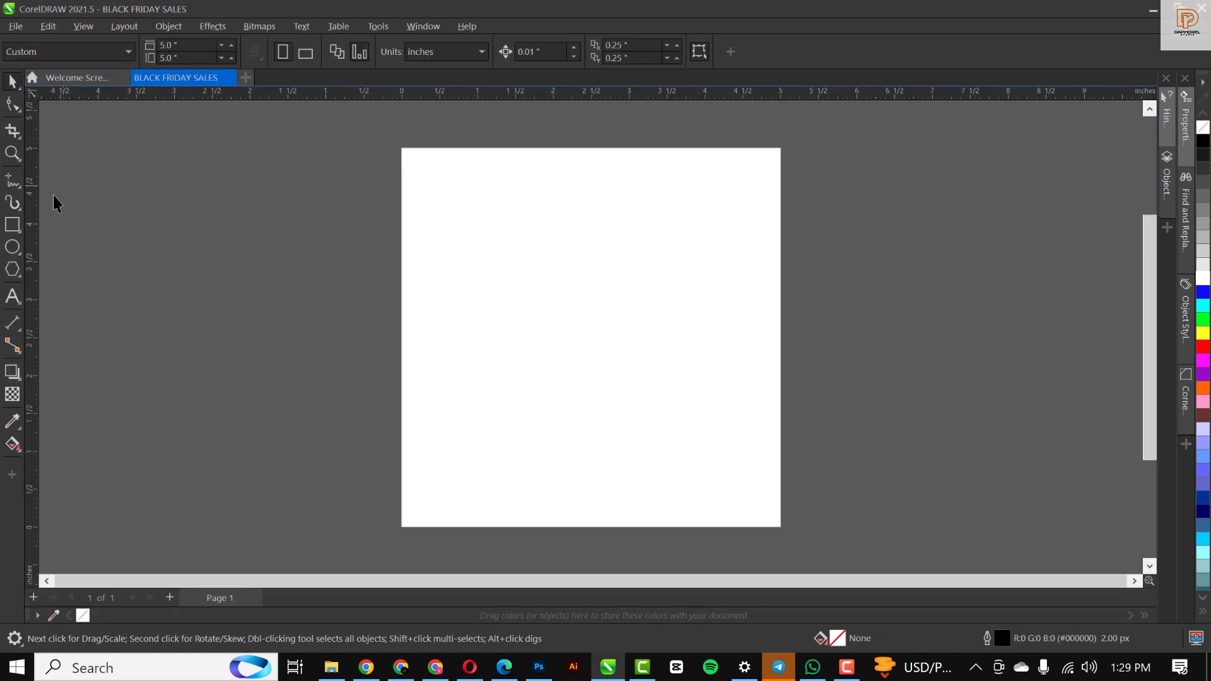
# Draw a 5 by 5 inch rectangle centered on the page so that it covers it completely.
pyautogui.doubleClick(14, 223)
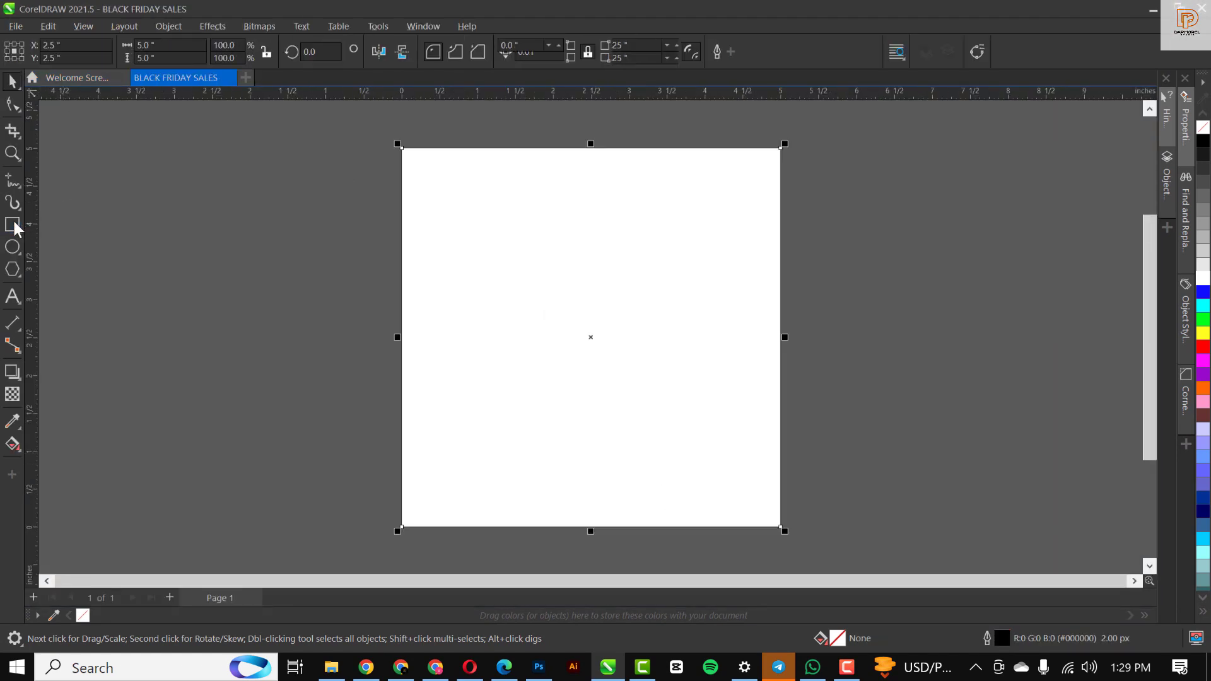
pyautogui.hotkey('ctrl', 'z')
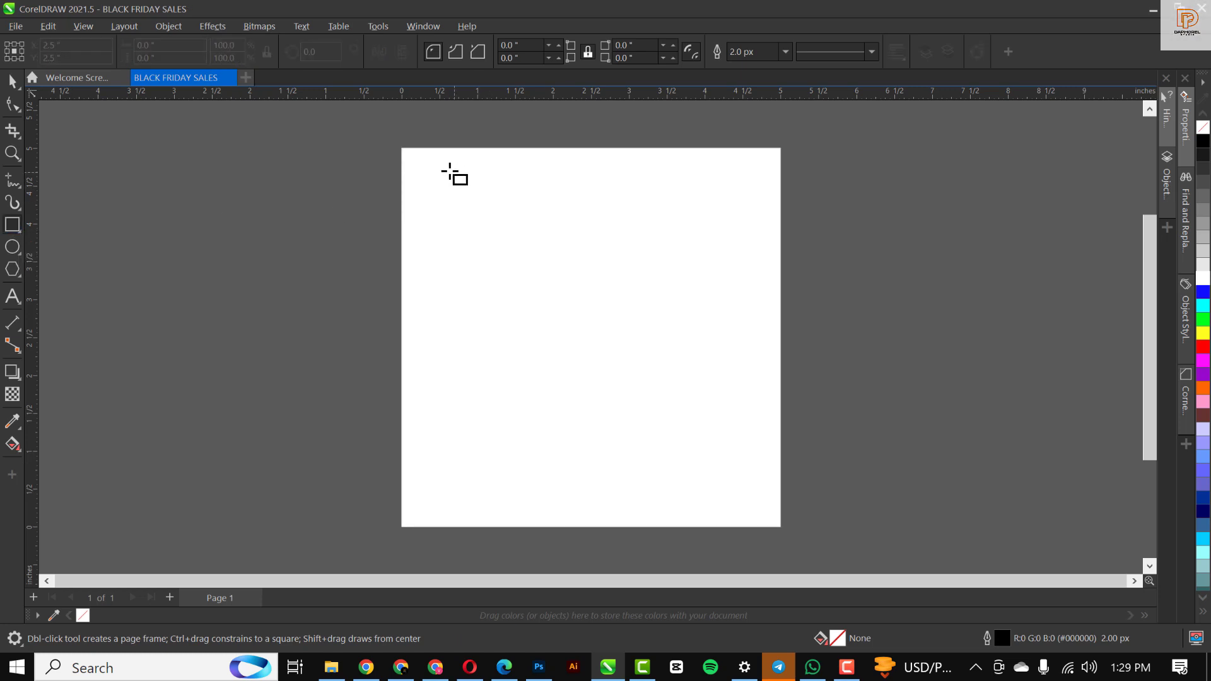
pyautogui.moveTo(427, 165); pyautogui.dragTo(715, 445)
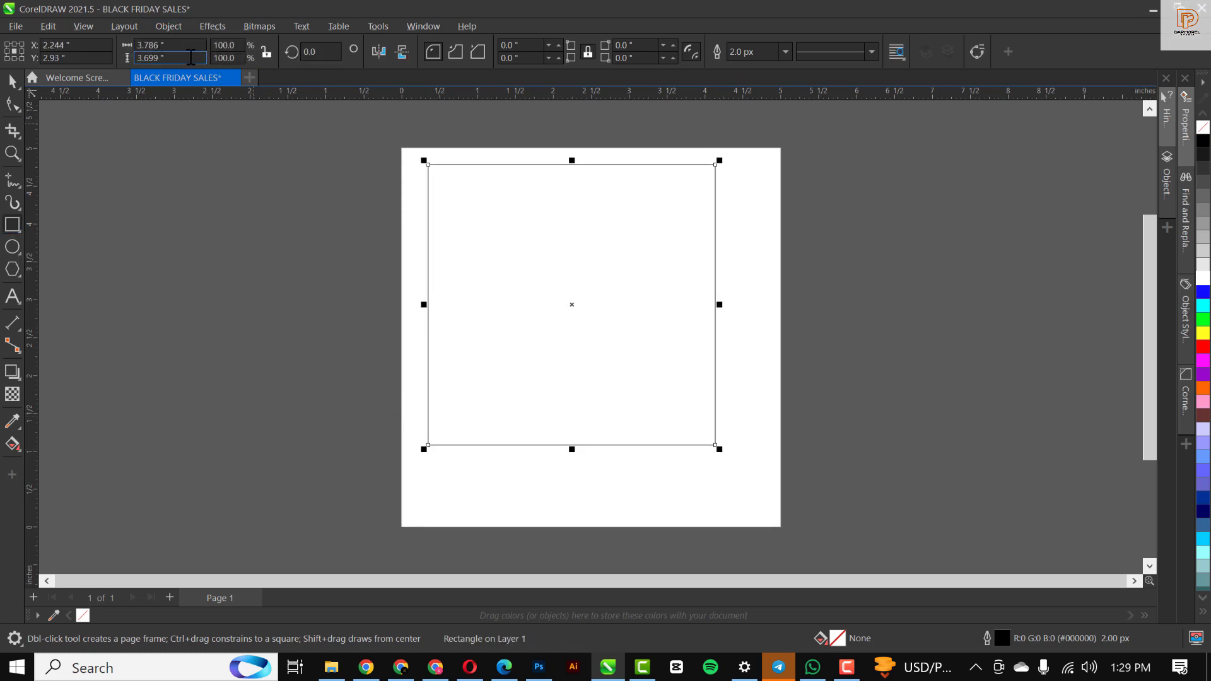
pyautogui.moveTo(176, 47); pyautogui.dragTo(102, 48)
pyautogui.write('5')
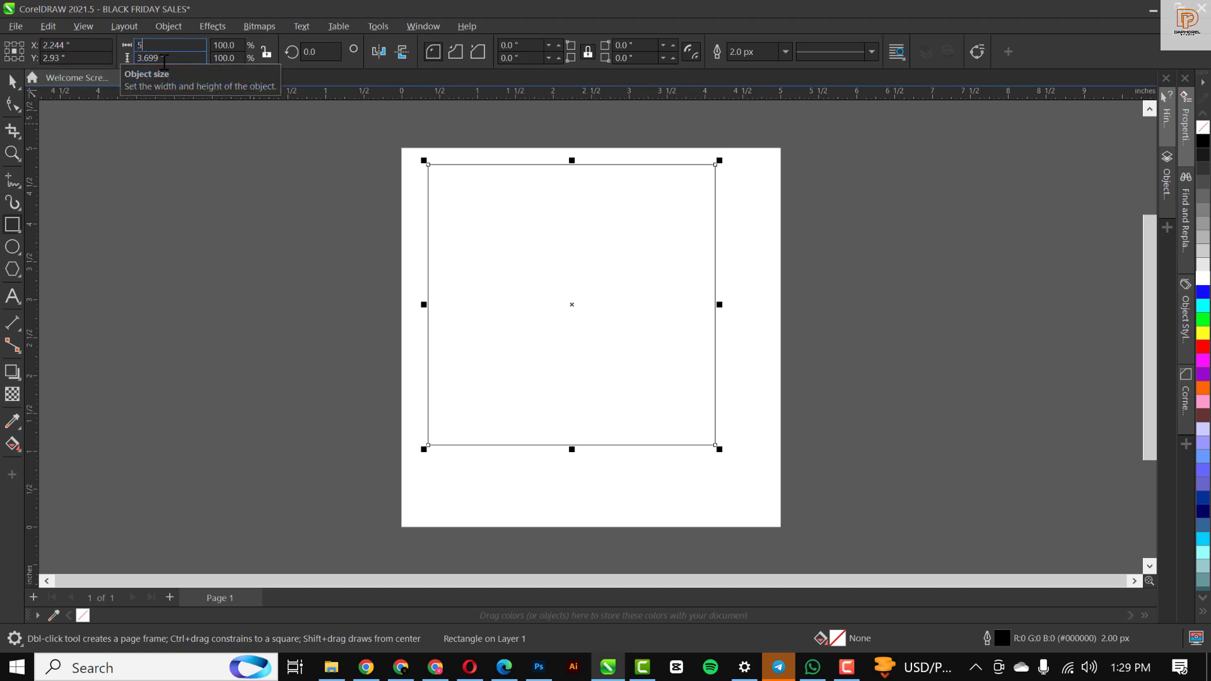
pyautogui.press('Tab')
pyautogui.write('5')
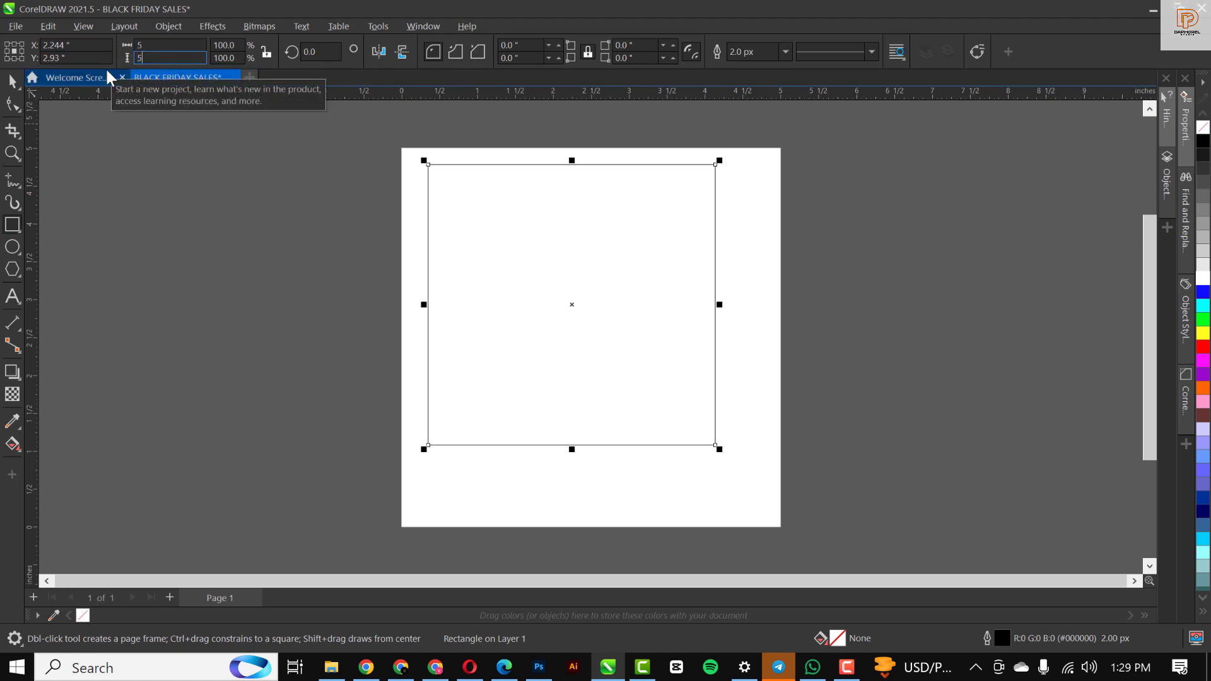
pyautogui.press('Return')
pyautogui.press('p')
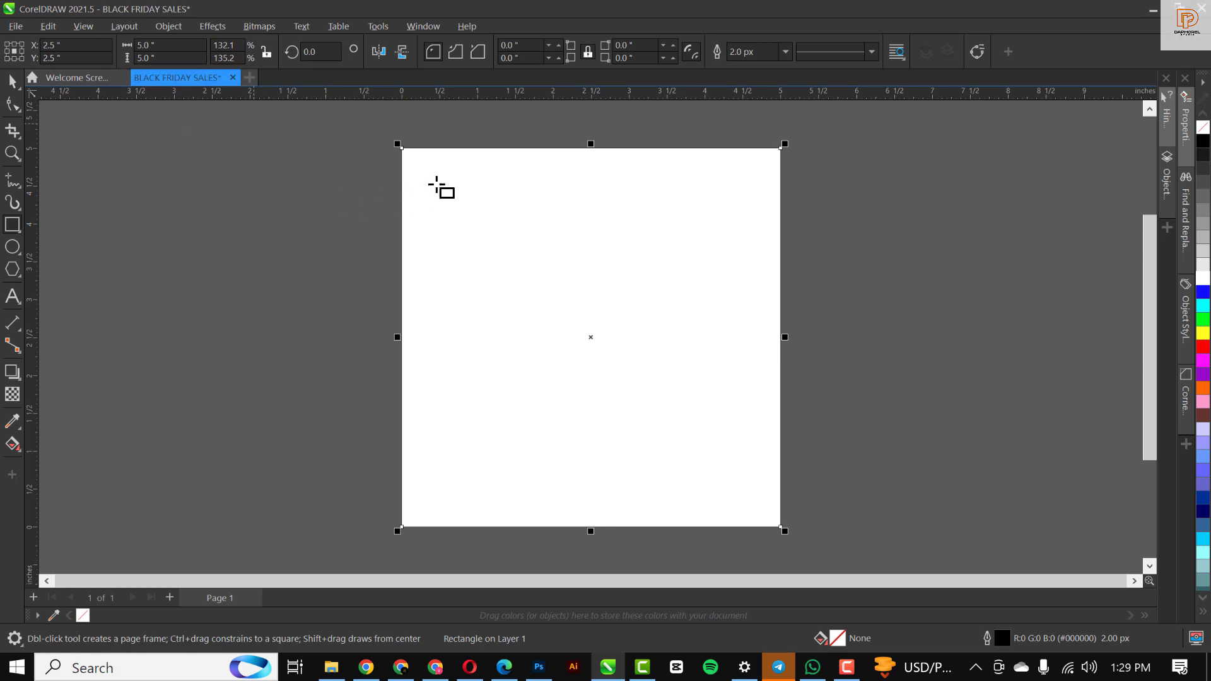
# Fill the page-sized square with red and mix in a little orange to get #FF2300.
pyautogui.press('space')
pyautogui.click(511, 184)
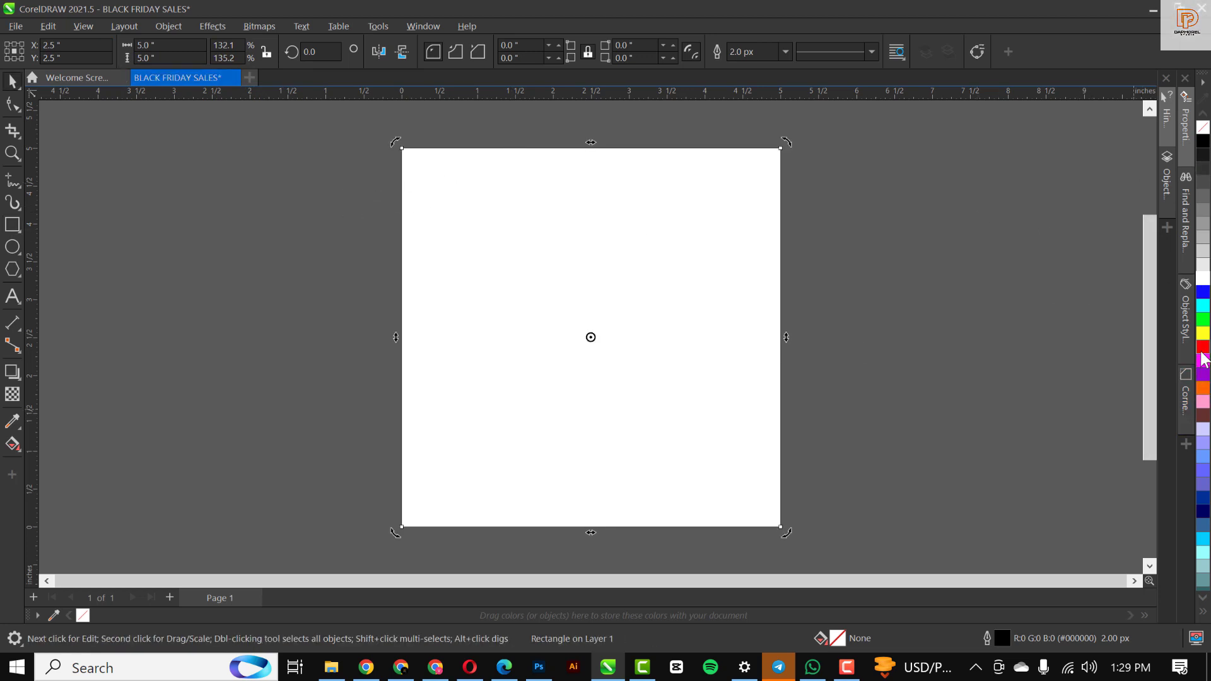
pyautogui.click(1203, 348)
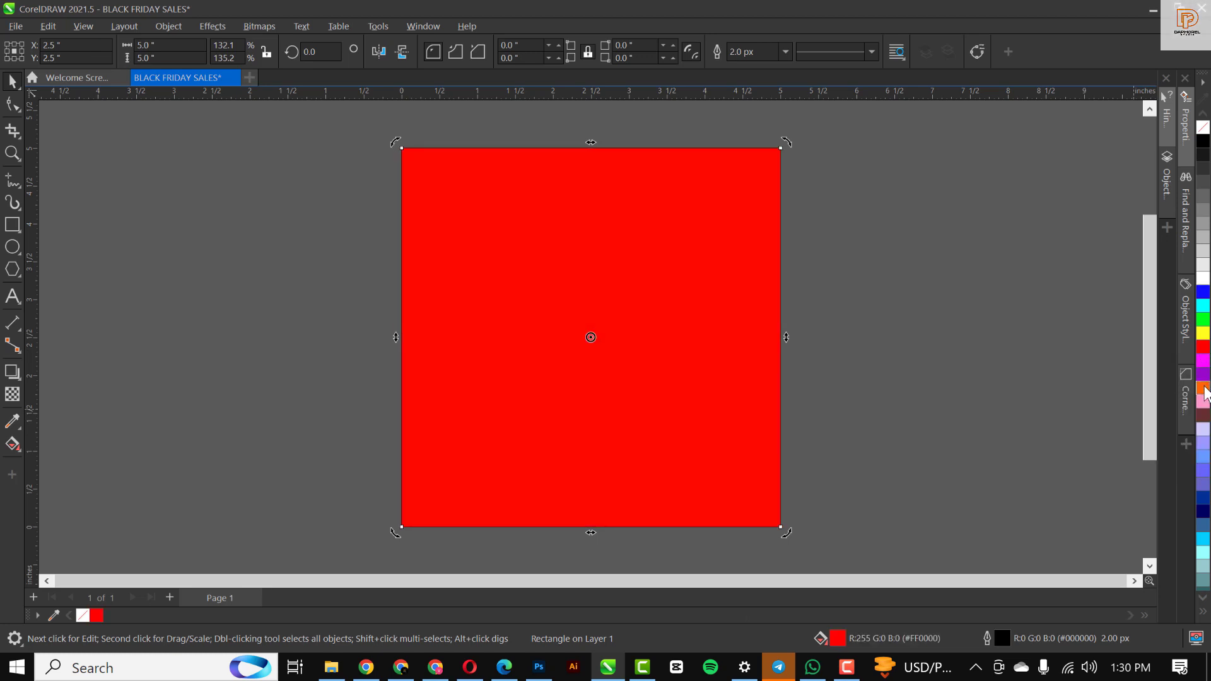
pyautogui.keyDown('ctrl'); pyautogui.click(1206, 395); pyautogui.keyUp('ctrl')
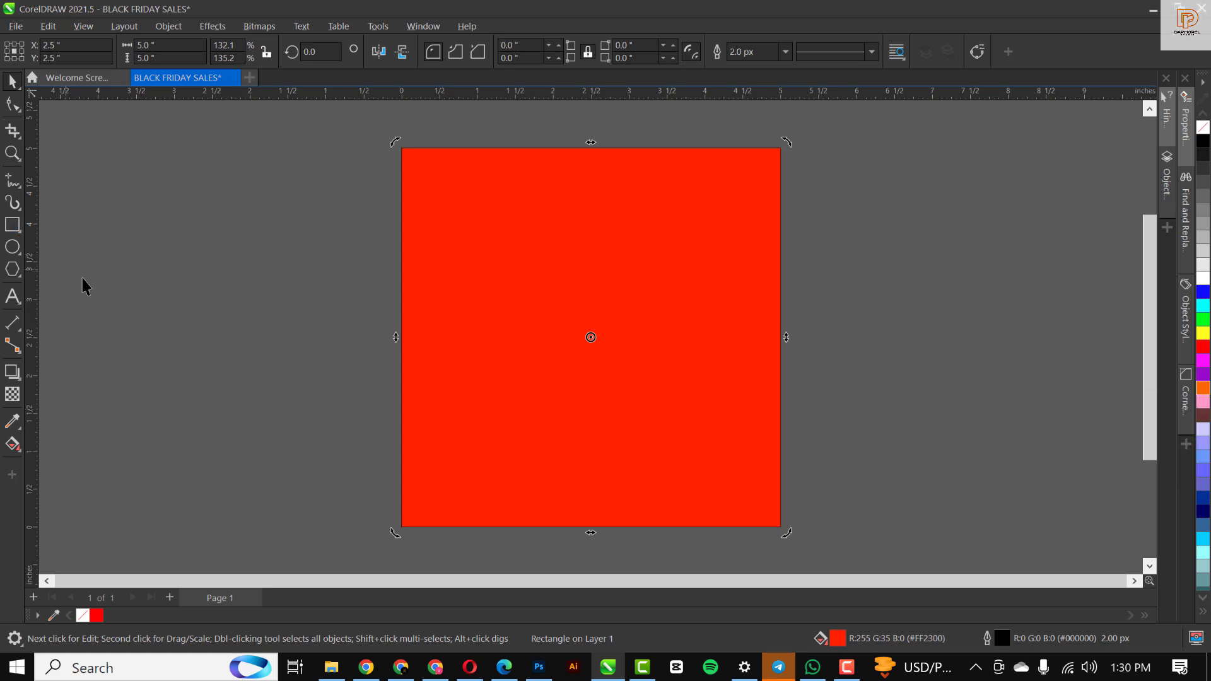
# Apply an elliptical fountain fill from a white center to red, extending the red end far beyond the square's edge.
pyautogui.press('g')
pyautogui.click(56, 53)
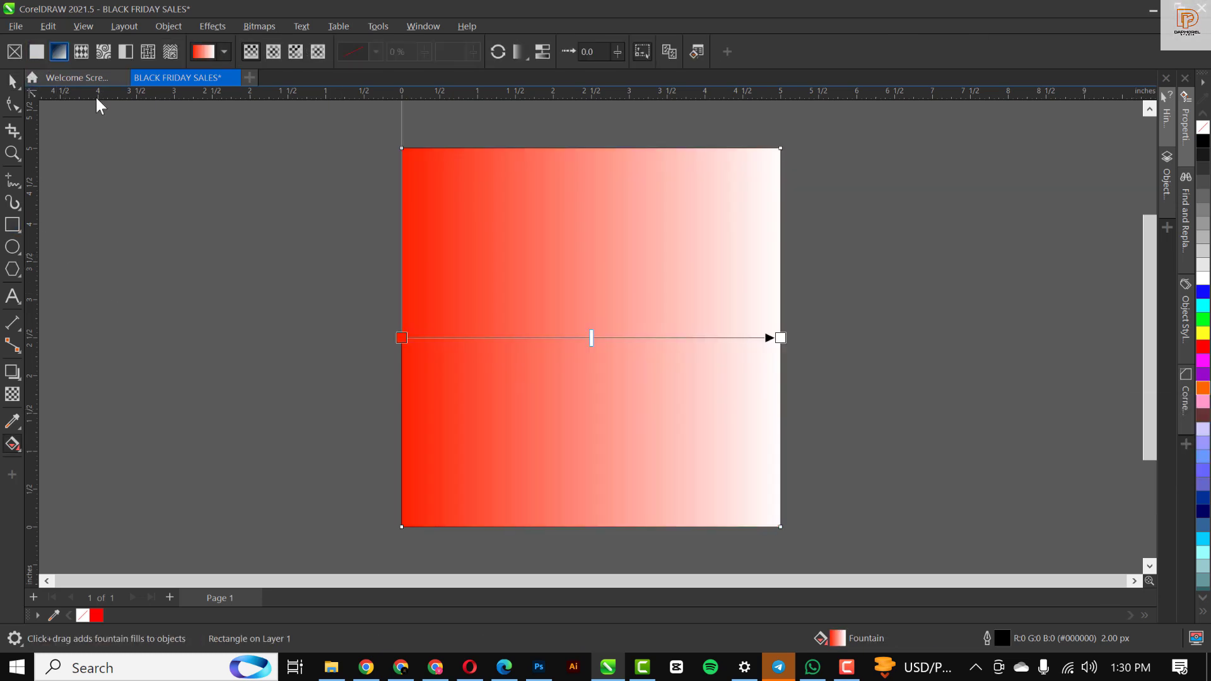
pyautogui.click(274, 51)
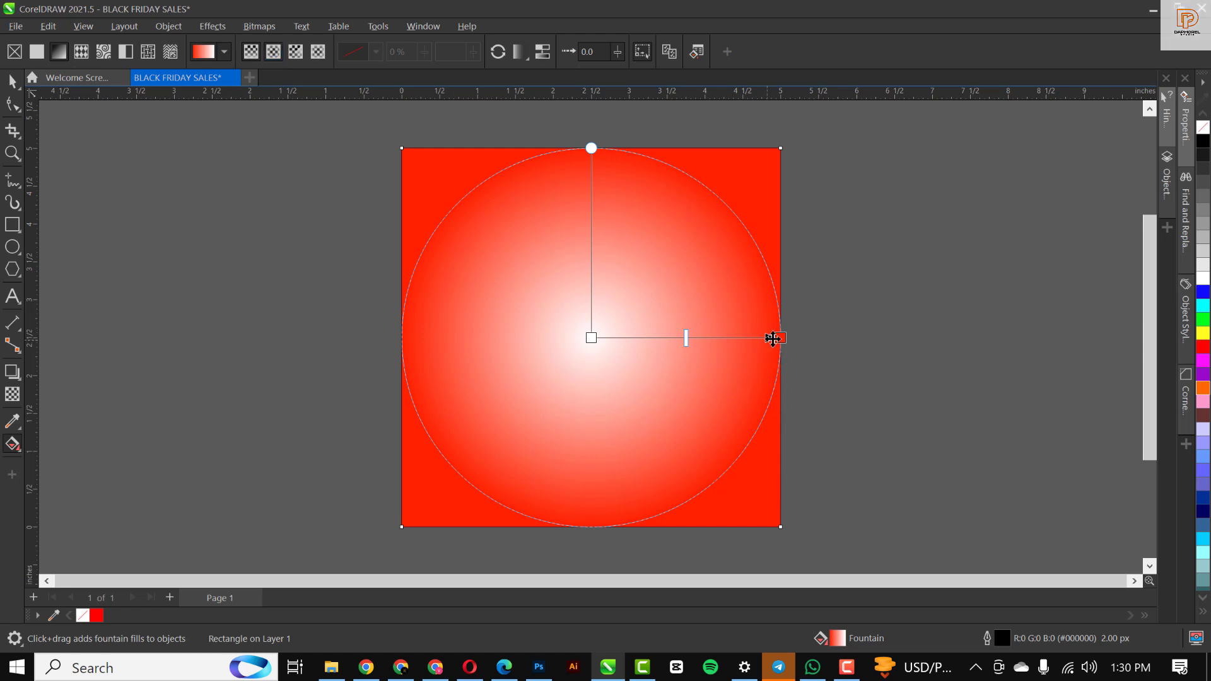
pyautogui.moveTo(785, 338); pyautogui.dragTo(1041, 345)
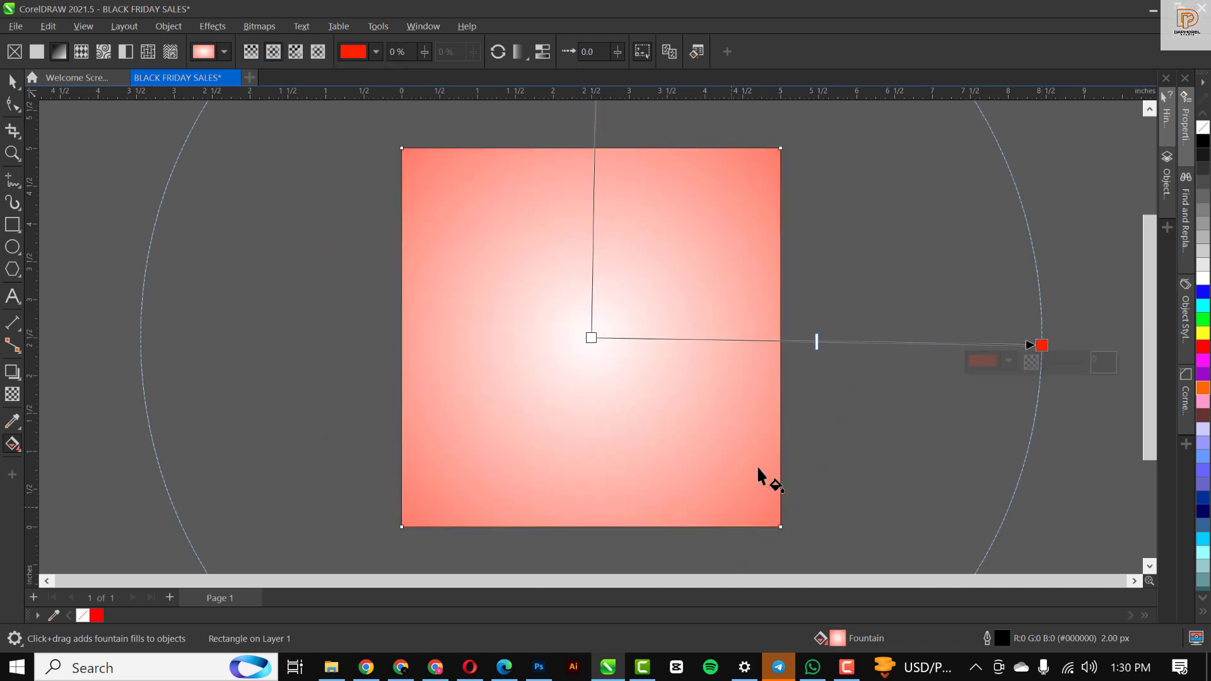
pyautogui.moveTo(1044, 346); pyautogui.dragTo(1092, 343)
pyautogui.press('space')
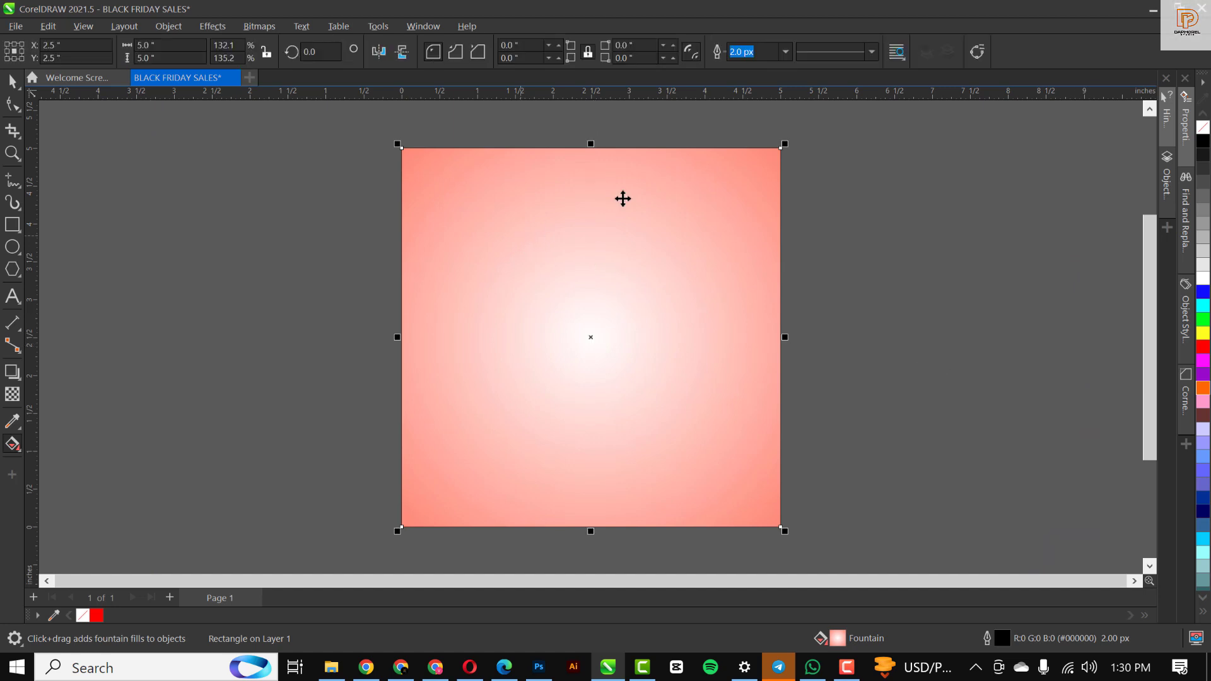
# Re-center the gradient square on the page and remove its outline.
pyautogui.moveTo(691, 240); pyautogui.dragTo(524, 285)
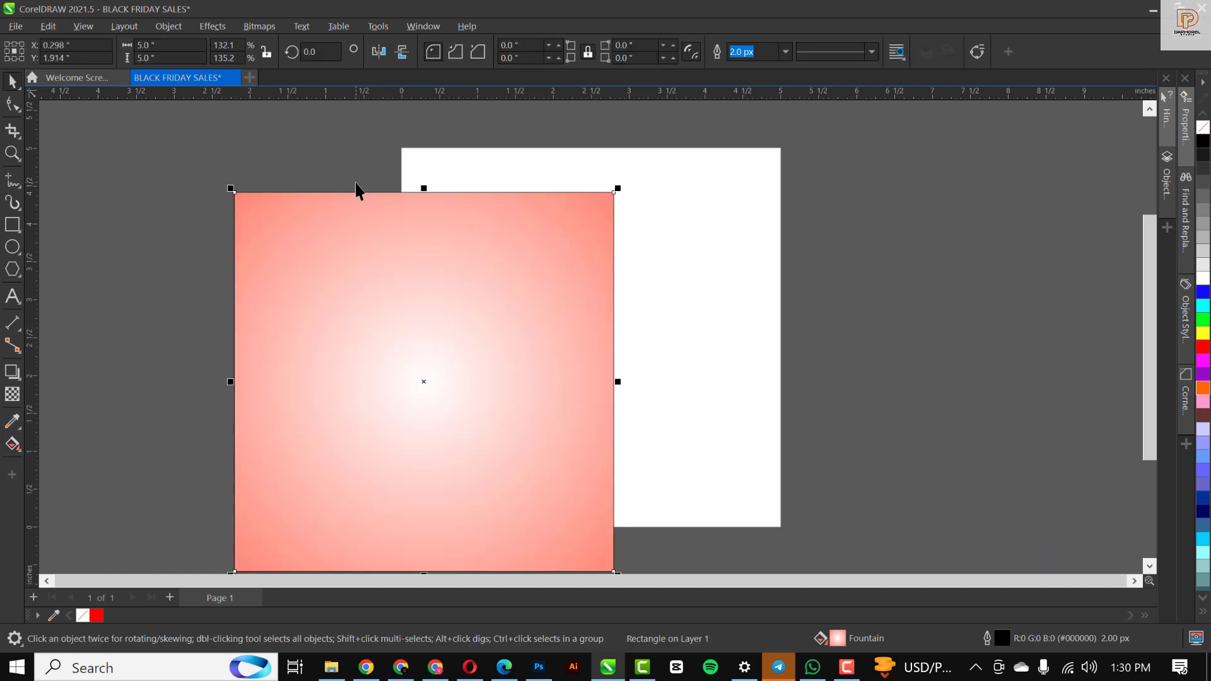
pyautogui.press('p')
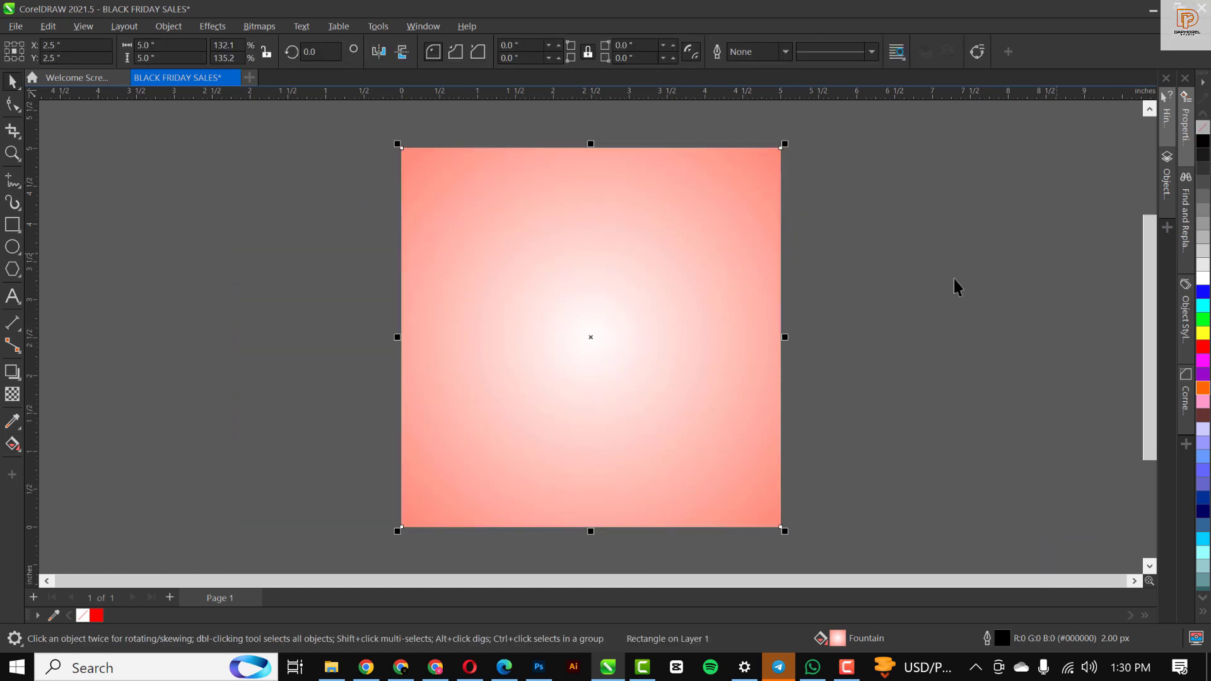
pyautogui.click(908, 328)
pyautogui.click(709, 315)
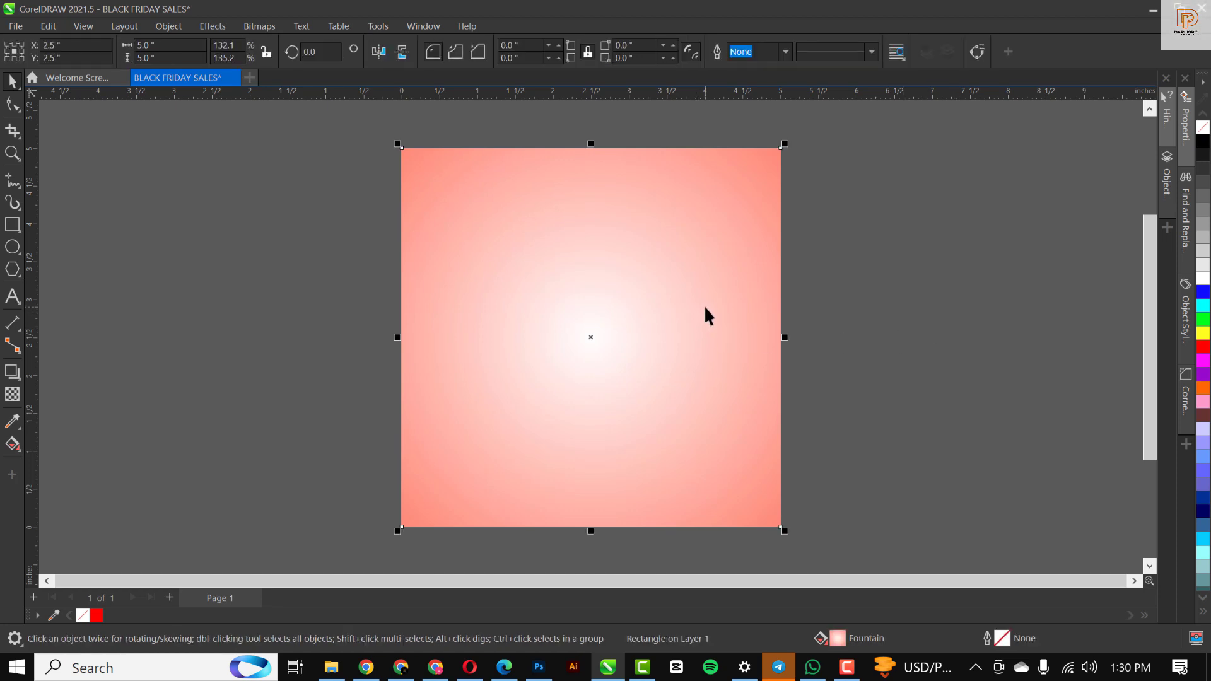
# Stretch the square's elliptical fountain fill slightly further outward to lighten the red at the corners.
pyautogui.press('g')
pyautogui.moveTo(843, 341); pyautogui.dragTo(886, 342)
pyautogui.press('space')
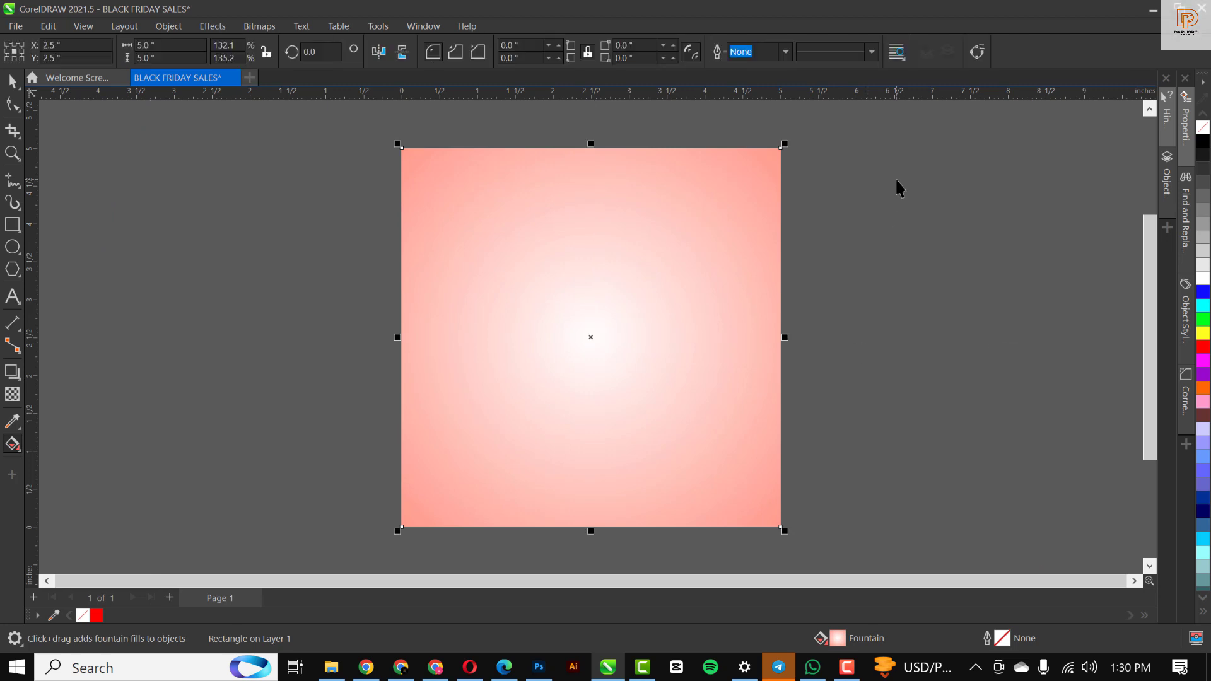
pyautogui.click(898, 187)
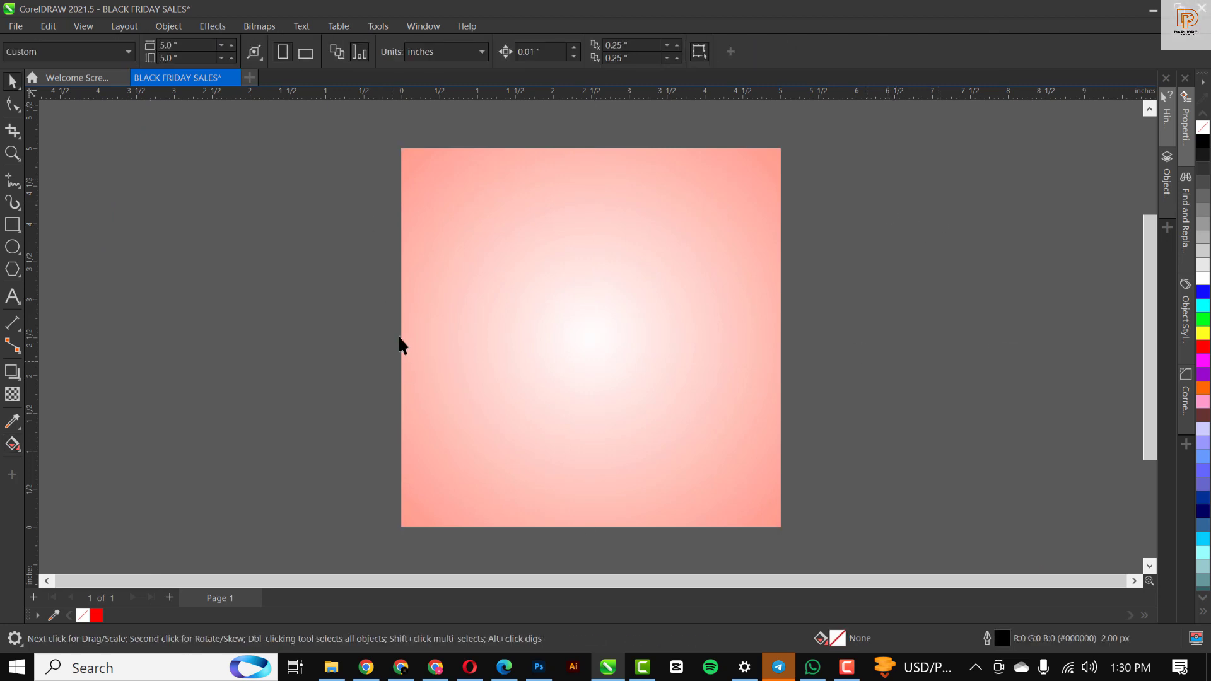
# Add the text "BLACK FRIDAY SALES" on three lines in the upper-left area of the page.
pyautogui.click(22, 294)
pyautogui.click(451, 229)
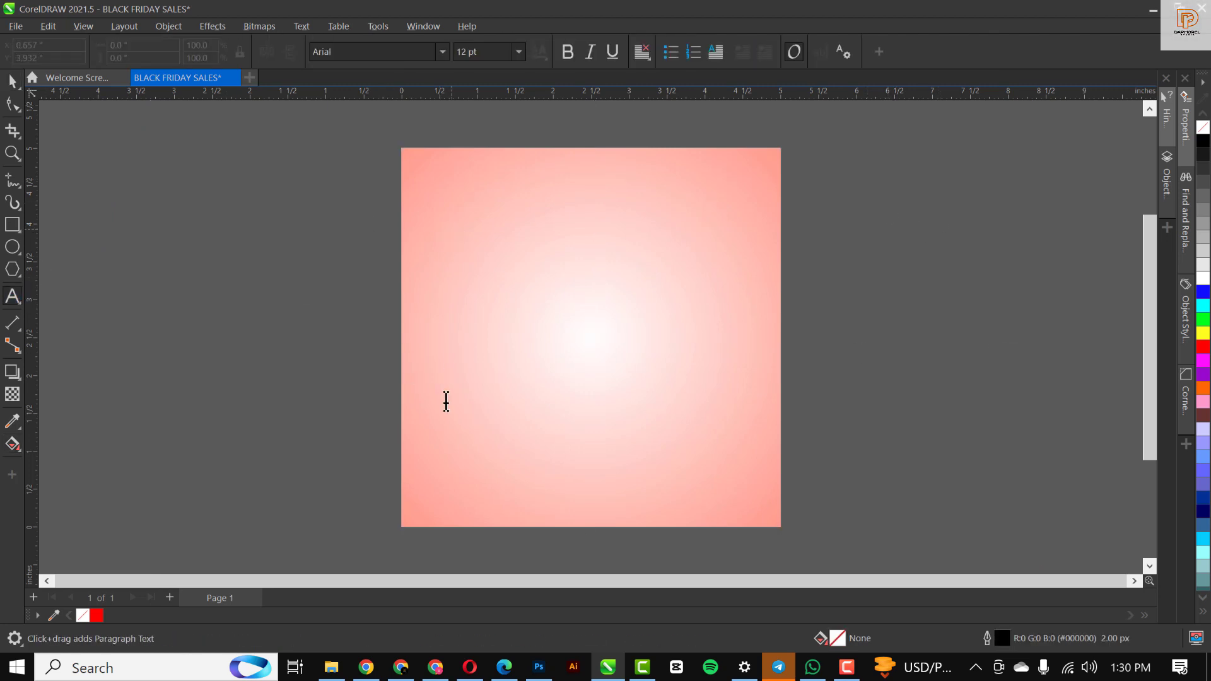
pyautogui.write('BLACK ')
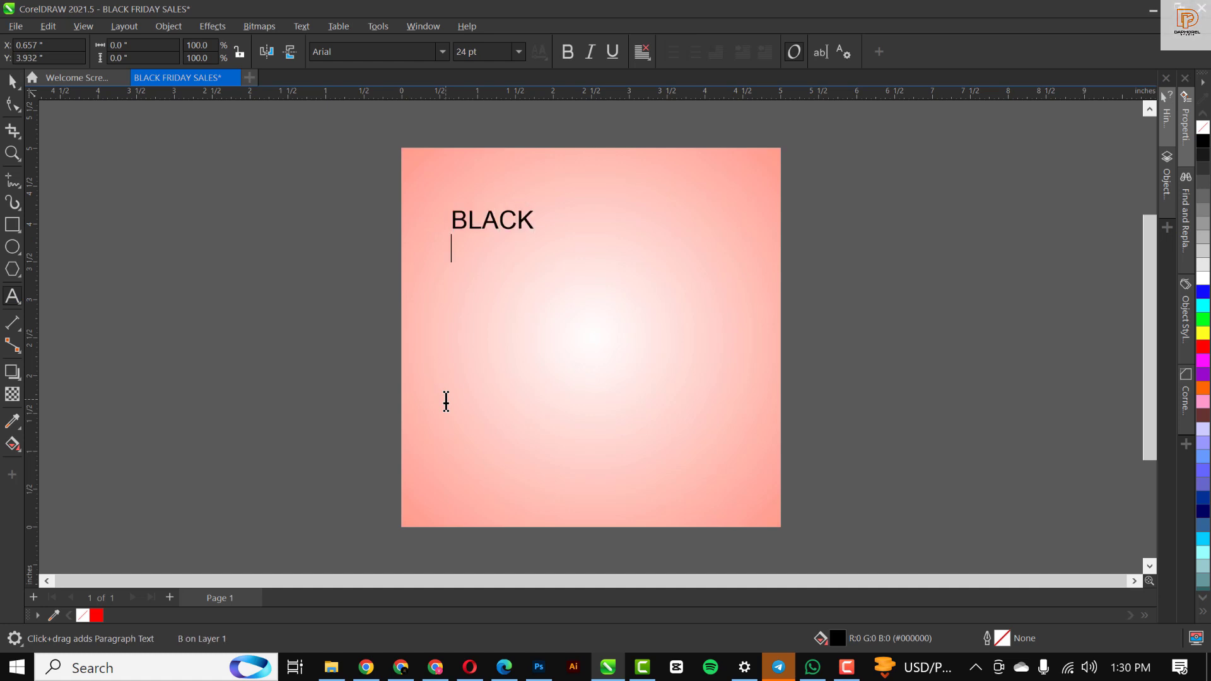
pyautogui.write('FRIDAY ')
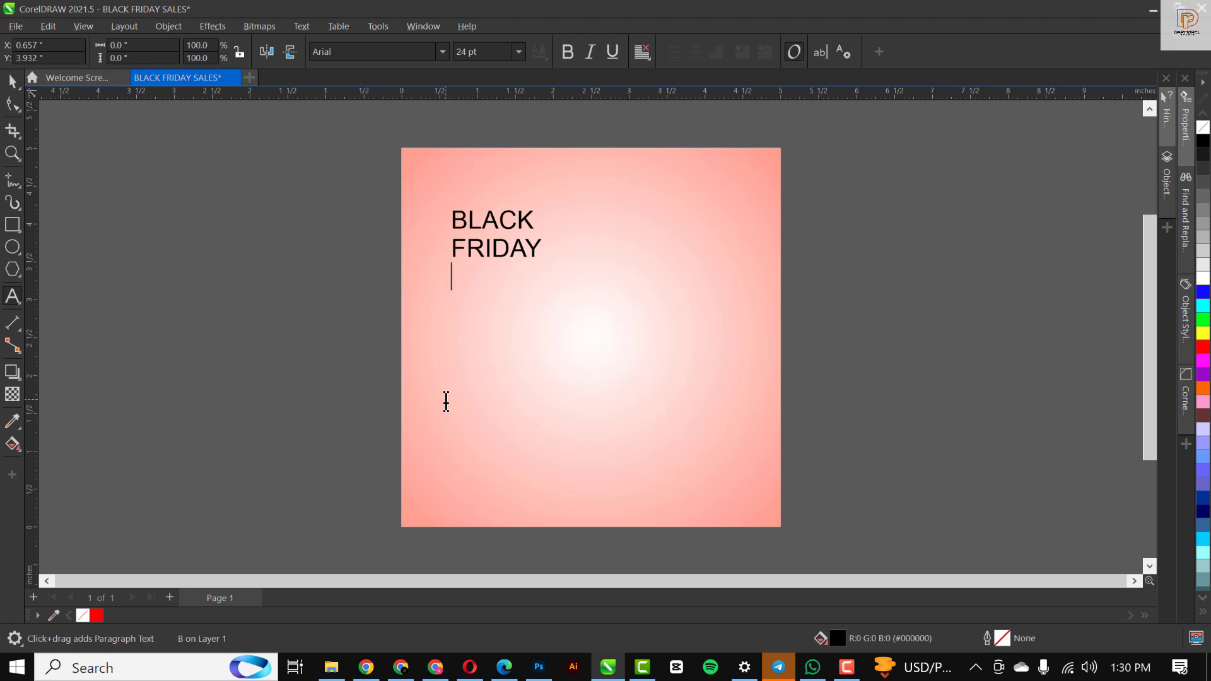
pyautogui.write('SALES')
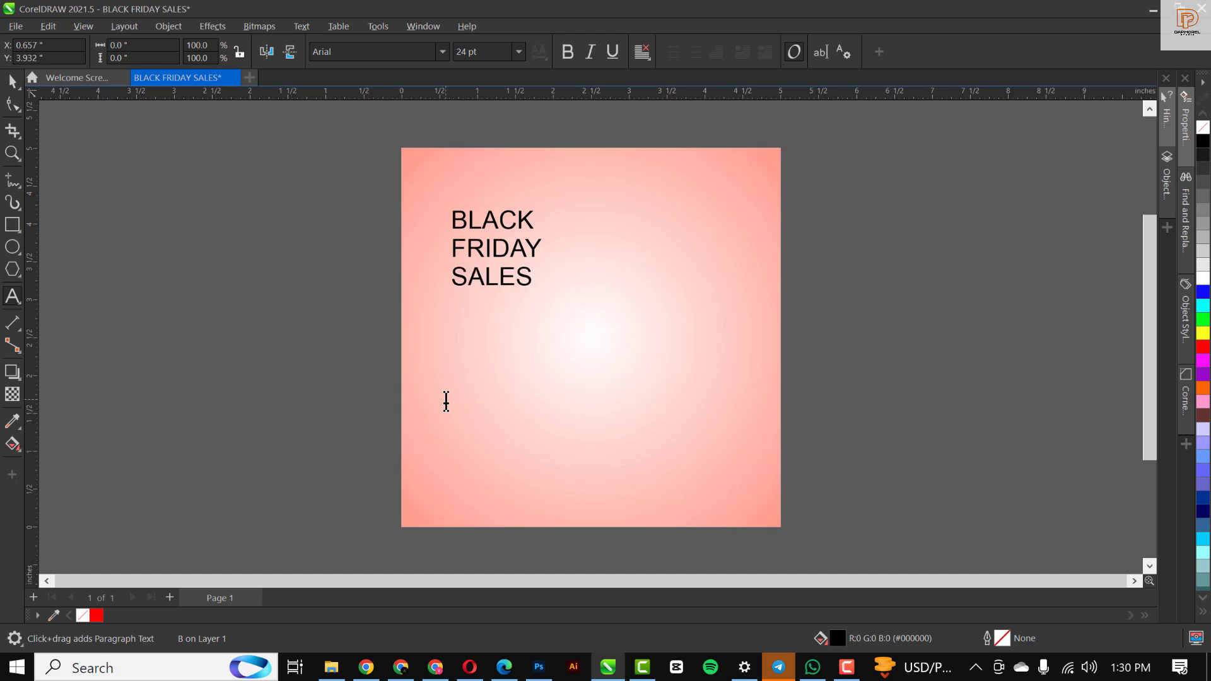
pyautogui.hotkey('ctrl', 'space')
# Tighten the line spacing of the three-line headline.
pyautogui.press('F10')
pyautogui.scroll(3, 459, 244)
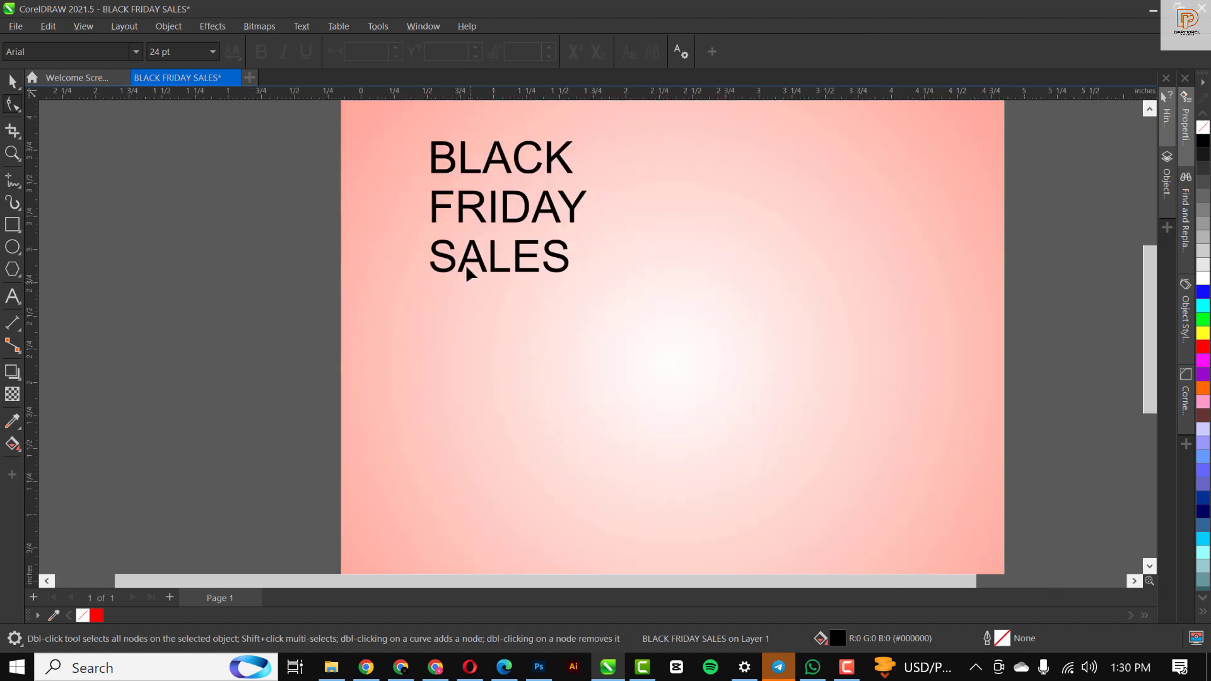
pyautogui.scroll(-1, 471, 287)
pyautogui.scroll(3, 472, 288)
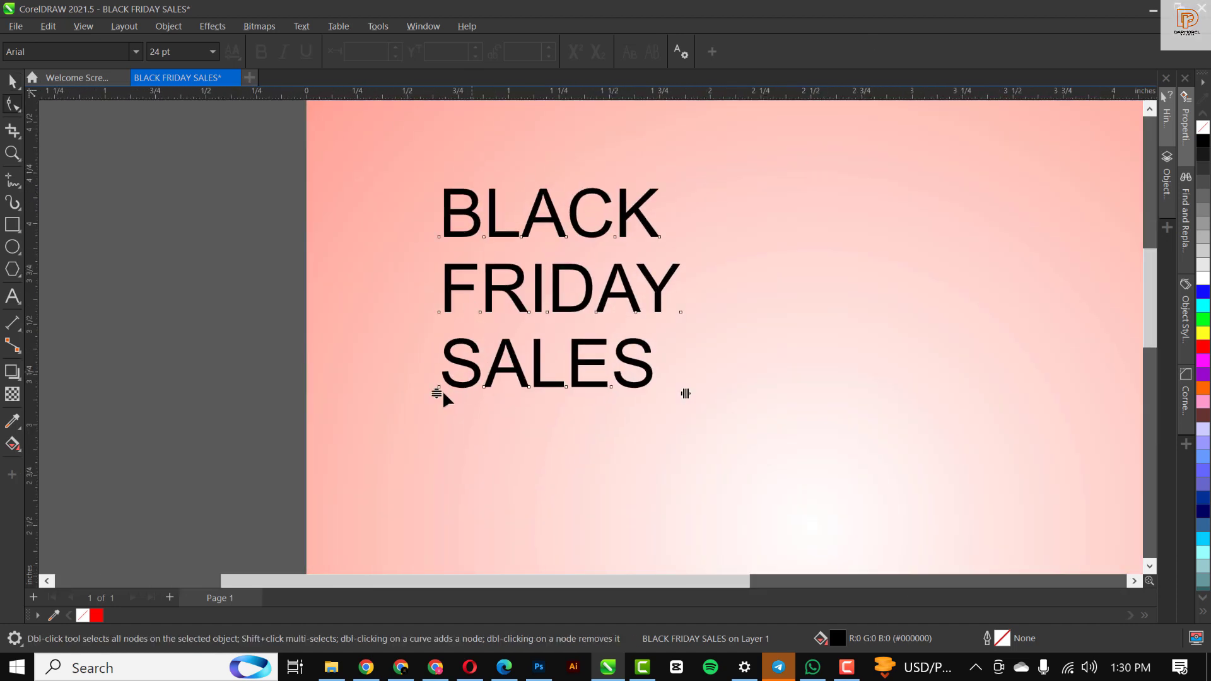
pyautogui.moveTo(441, 358); pyautogui.dragTo(440, 340)
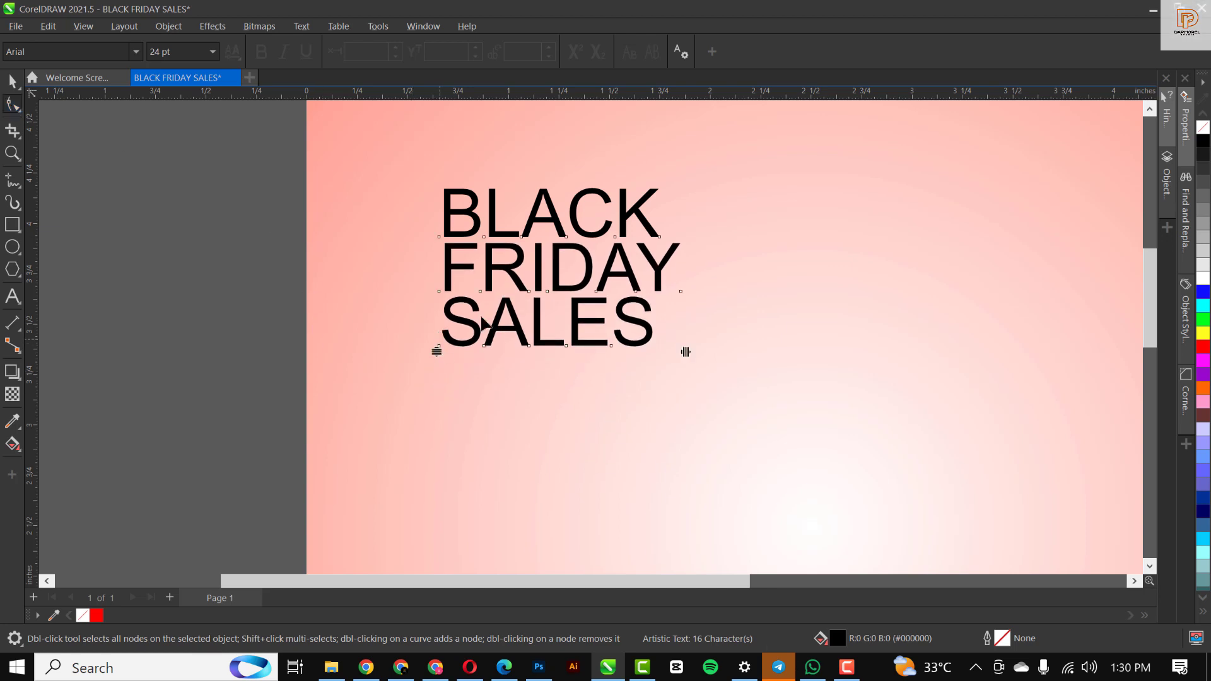
# Set the headline's font to Galano Grotesque and tighten its line spacing again.
pyautogui.press('space')
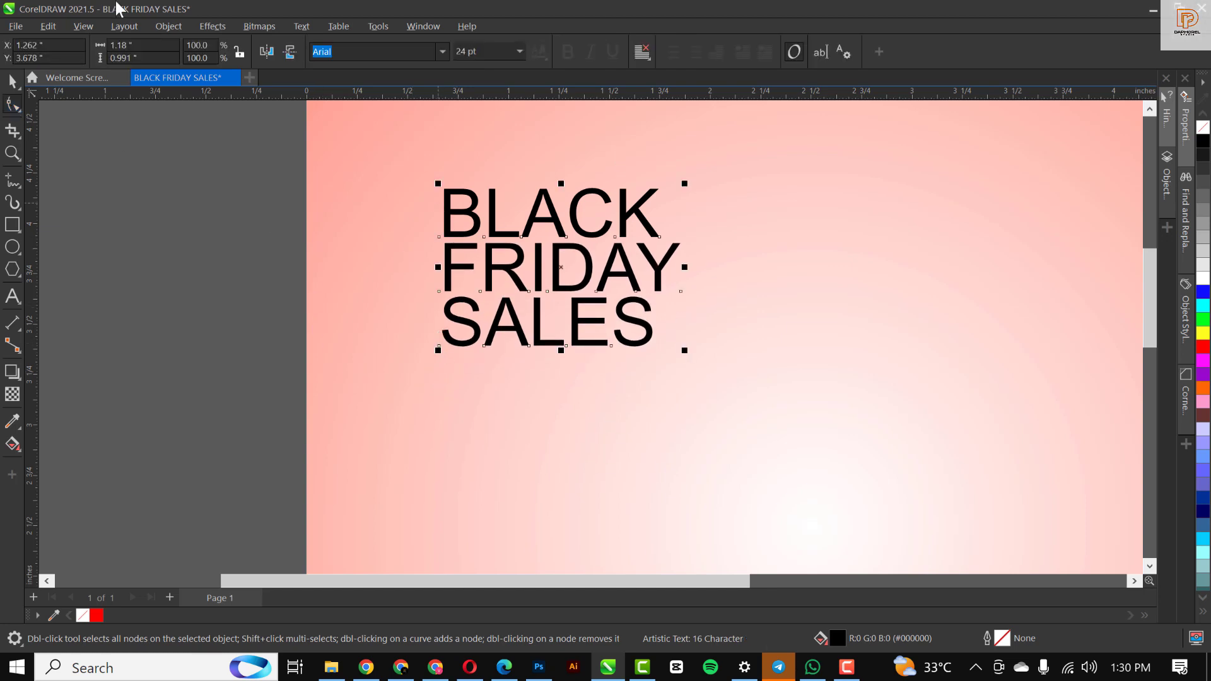
pyautogui.click(405, 48)
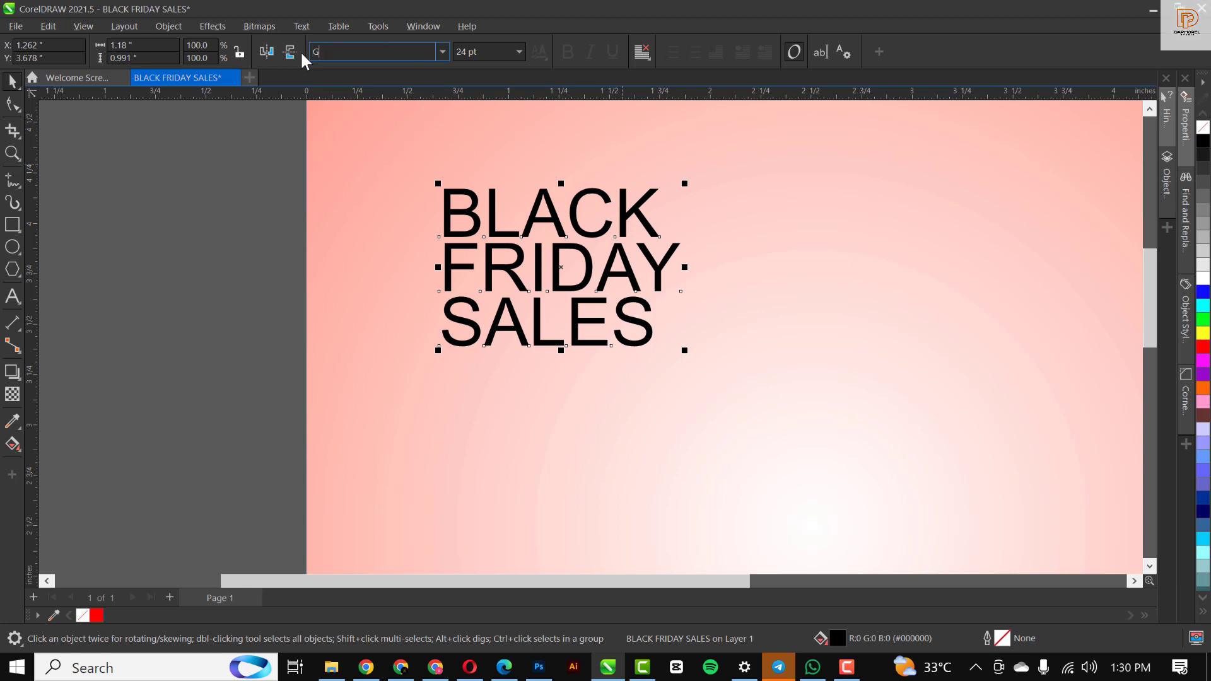
pyautogui.write('Gl')
pyautogui.write('alano Grotesque')
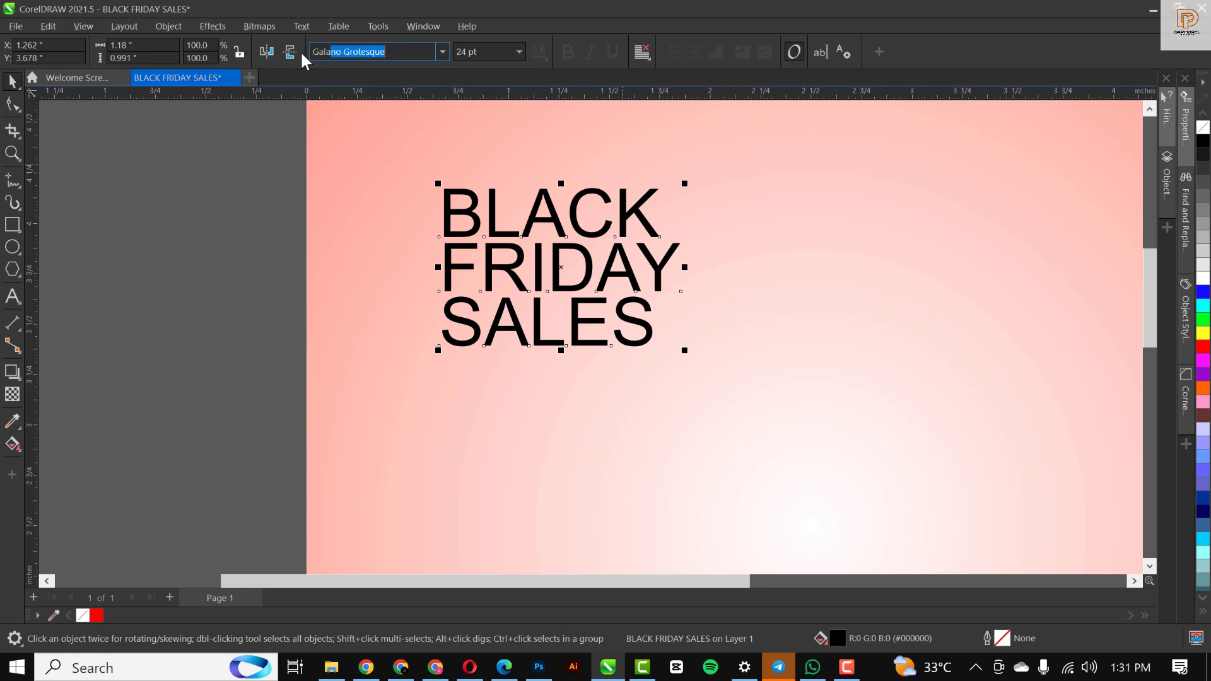
pyautogui.press('Return')
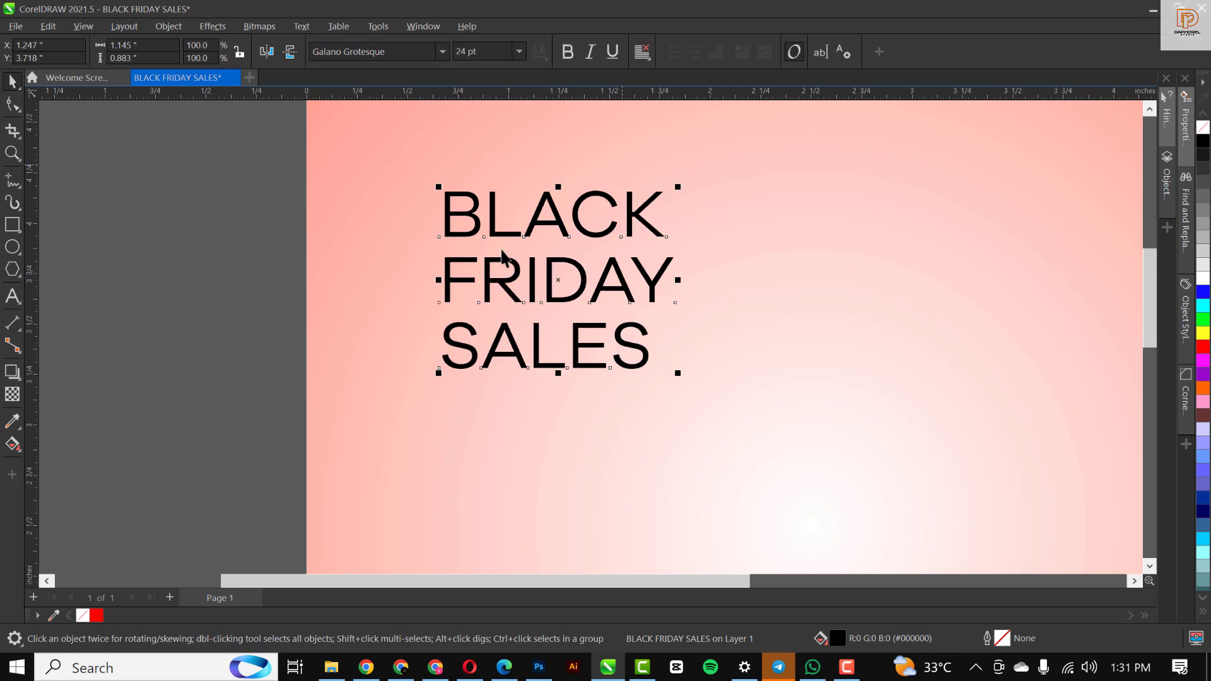
pyautogui.press('F10')
pyautogui.moveTo(435, 370); pyautogui.dragTo(442, 335)
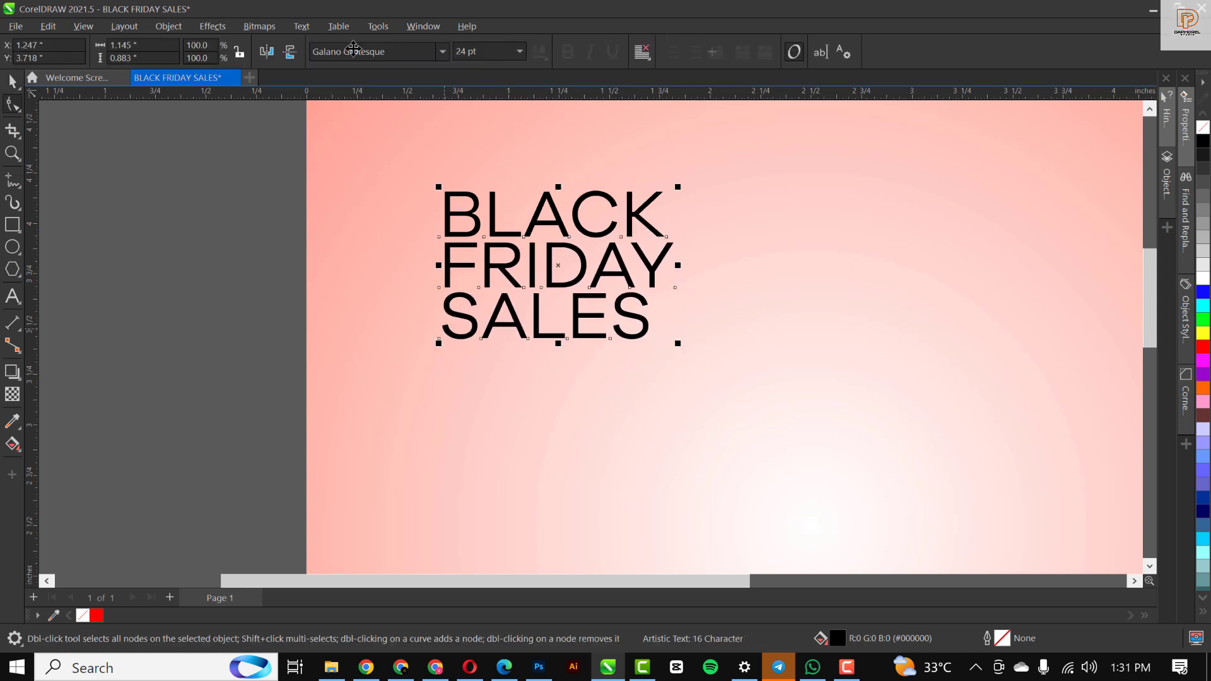
# Change the headline to the Galano Grotesque Heavy weight.
pyautogui.press('space')
pyautogui.click(438, 49)
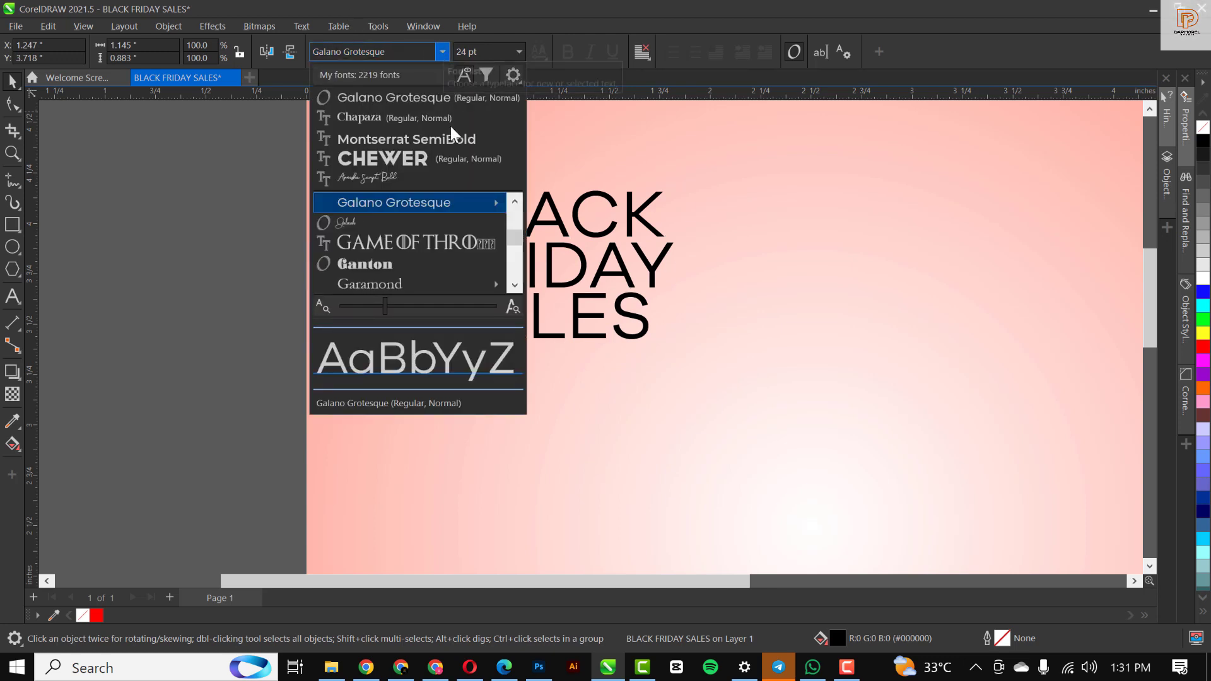
pyautogui.moveTo(459, 195)
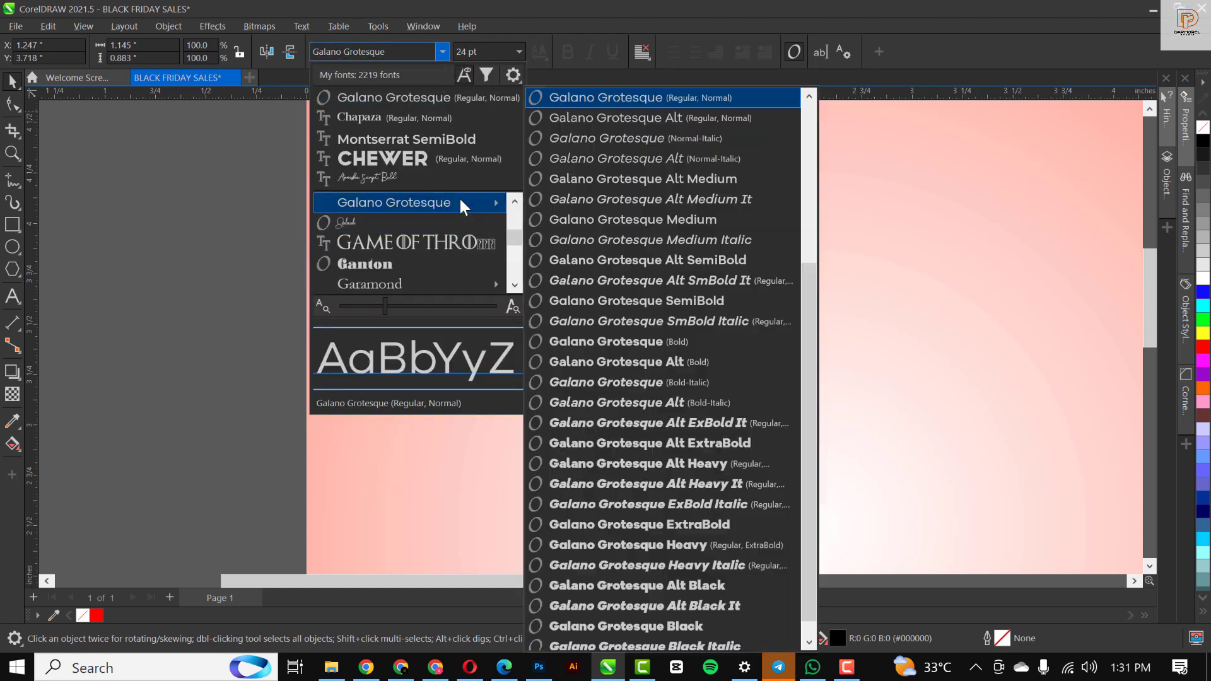
pyautogui.click(697, 546)
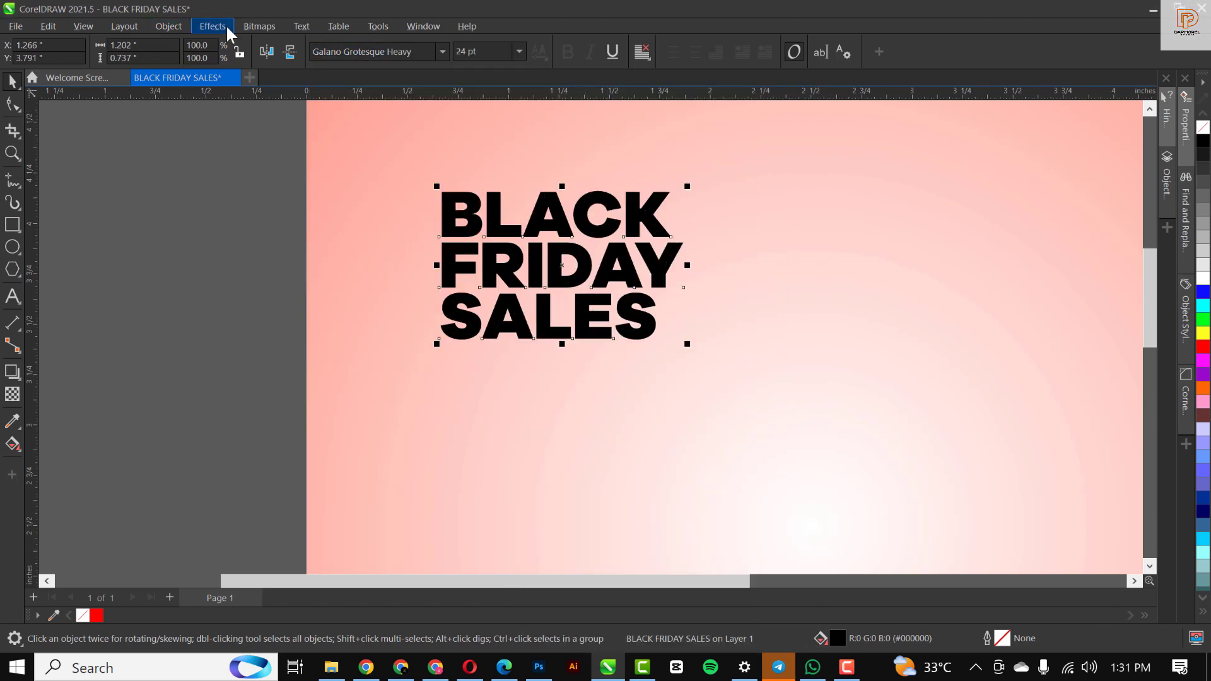
# Break the headline apart into separate lines and set the SALES line in Galano Grotesque SemiBold.
pyautogui.click(173, 27)
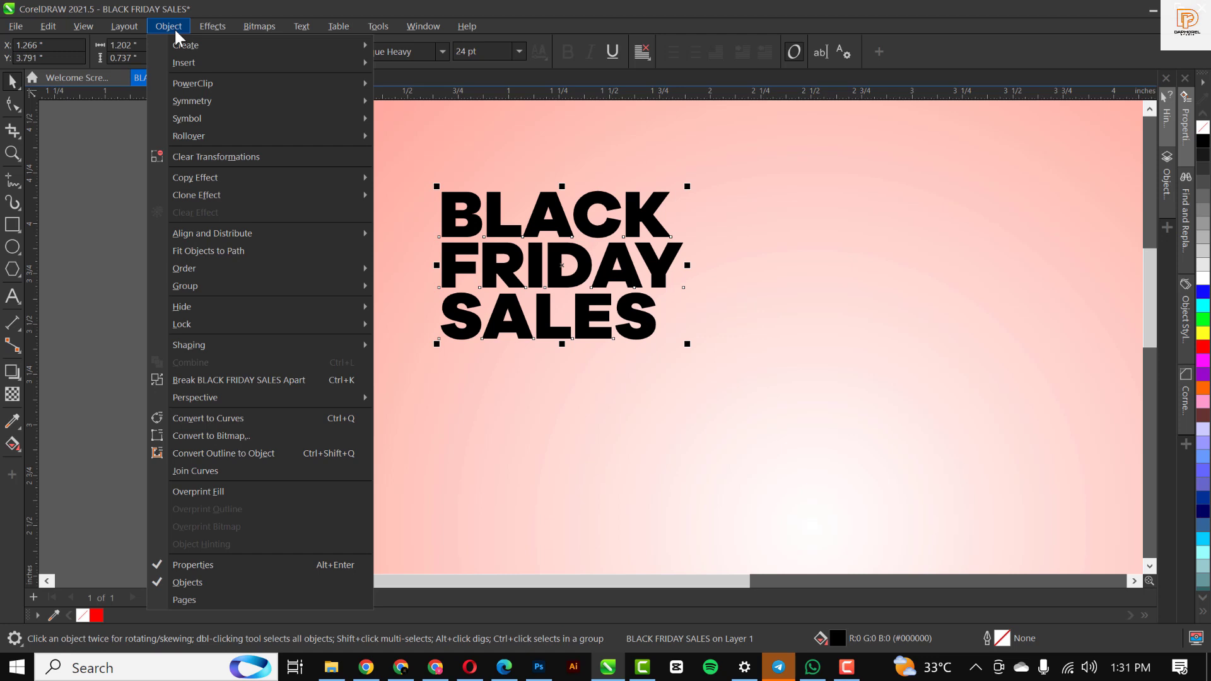
pyautogui.click(246, 379)
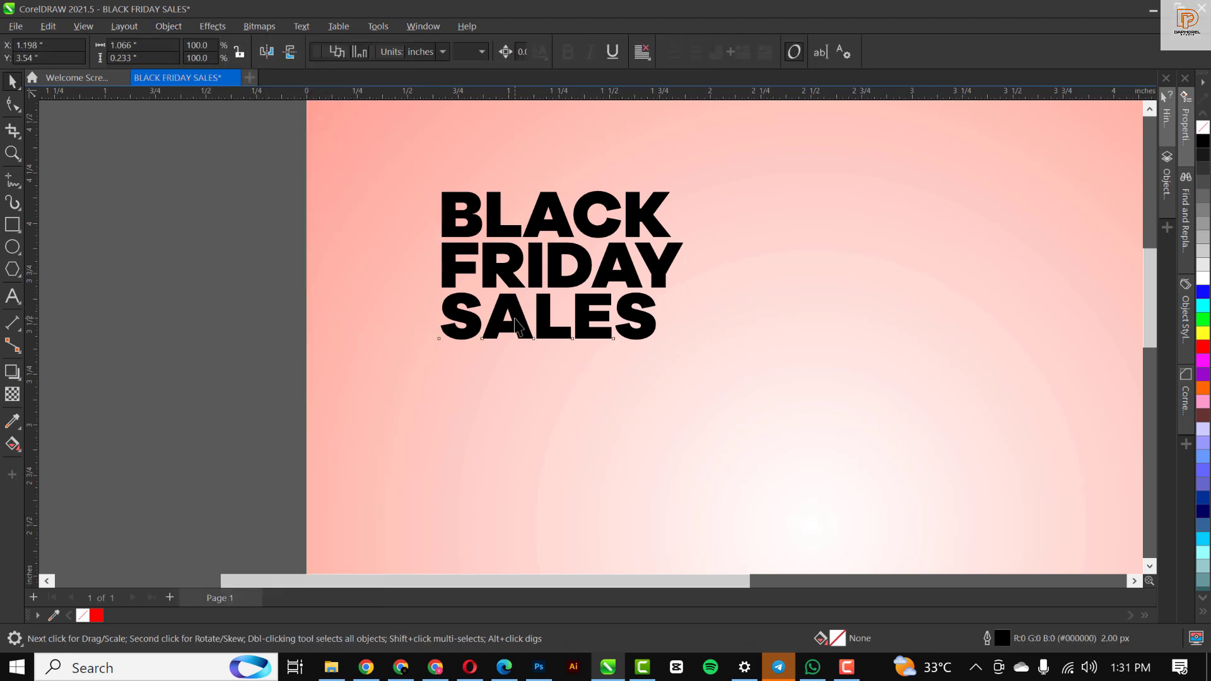
pyautogui.click(444, 319)
pyautogui.click(442, 51)
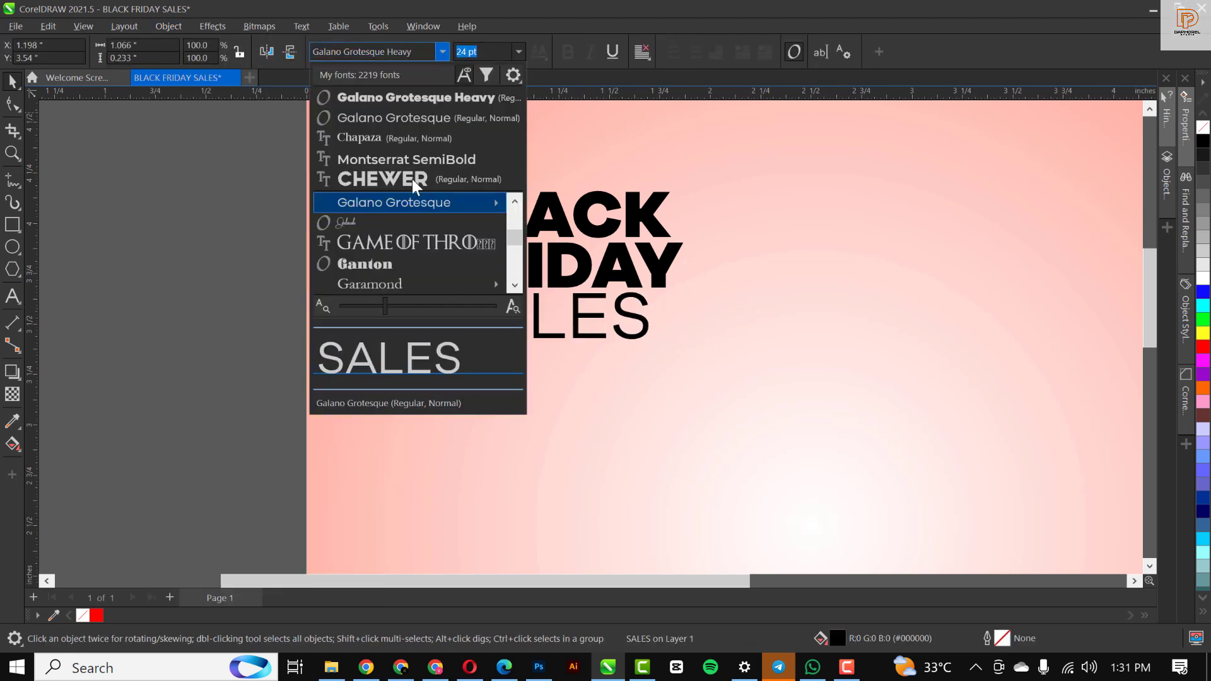
pyautogui.moveTo(415, 196)
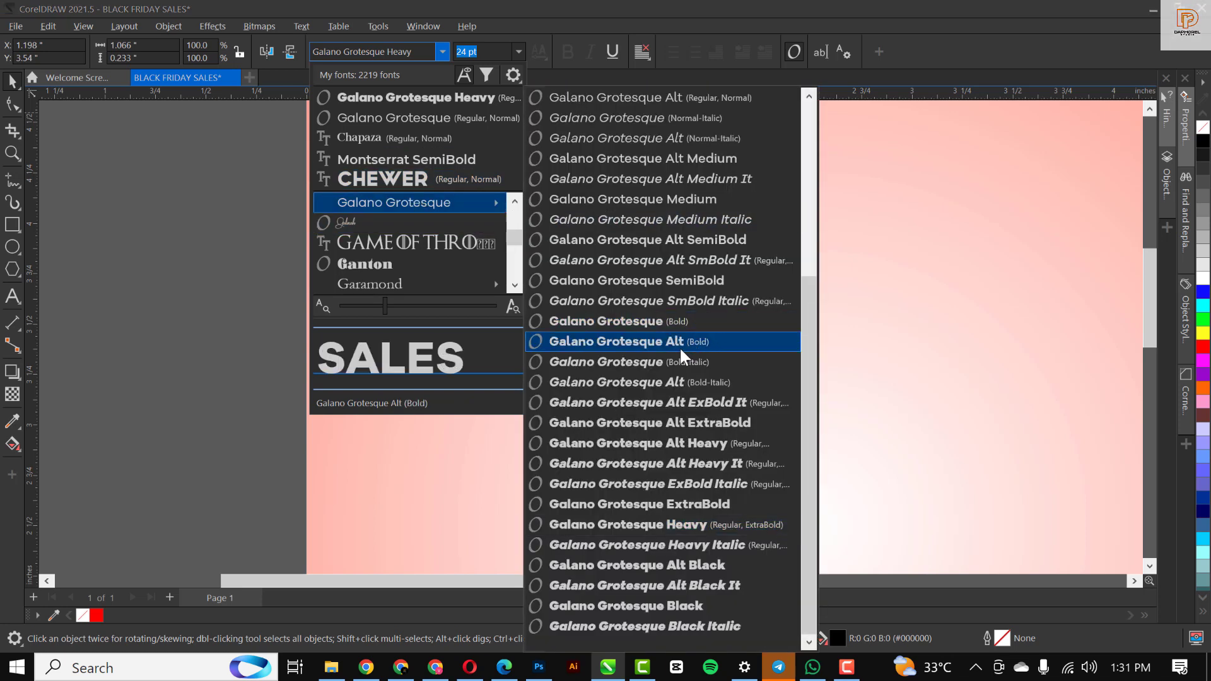
pyautogui.click(681, 284)
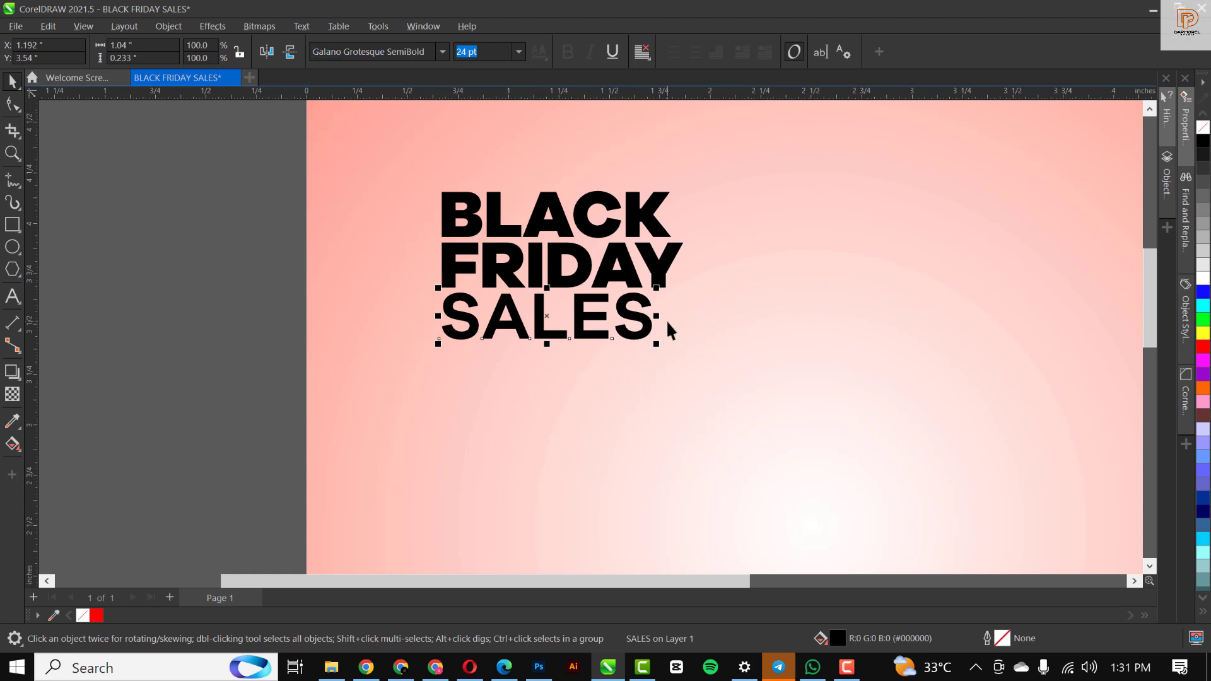
# Fill all three headline lines with red and mix in a little orange to get #FF2A00.
pyautogui.click(225, 138)
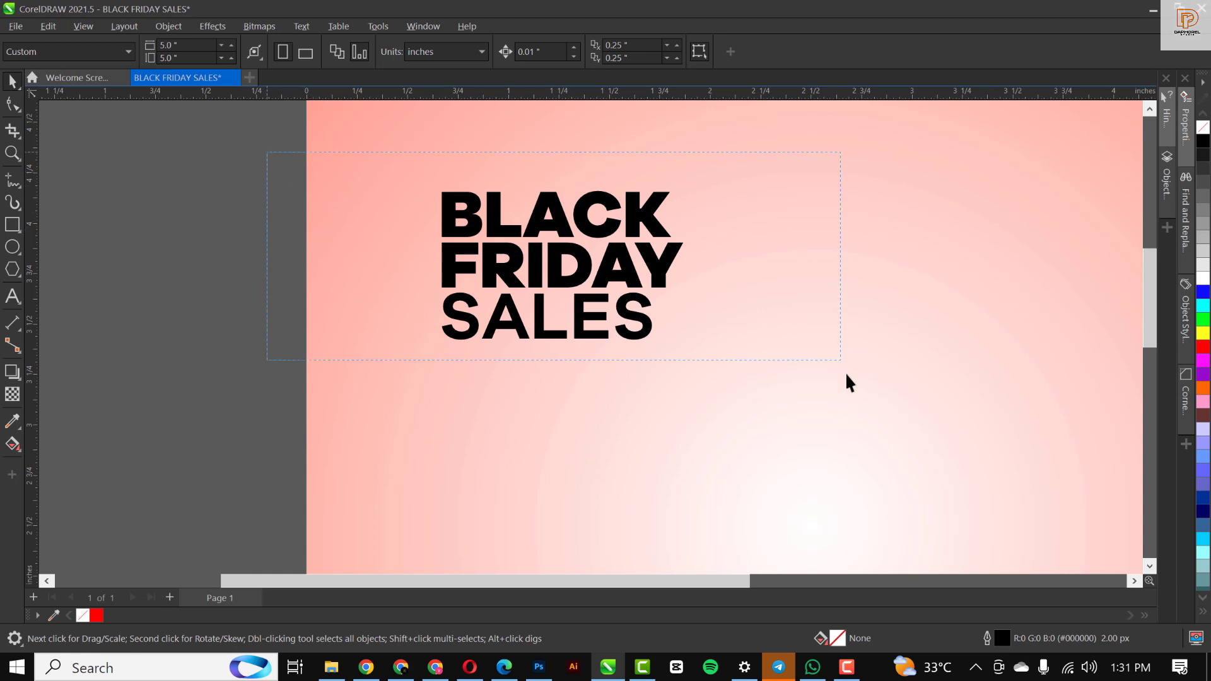
pyautogui.moveTo(797, 402); pyautogui.dragTo(797, 403)
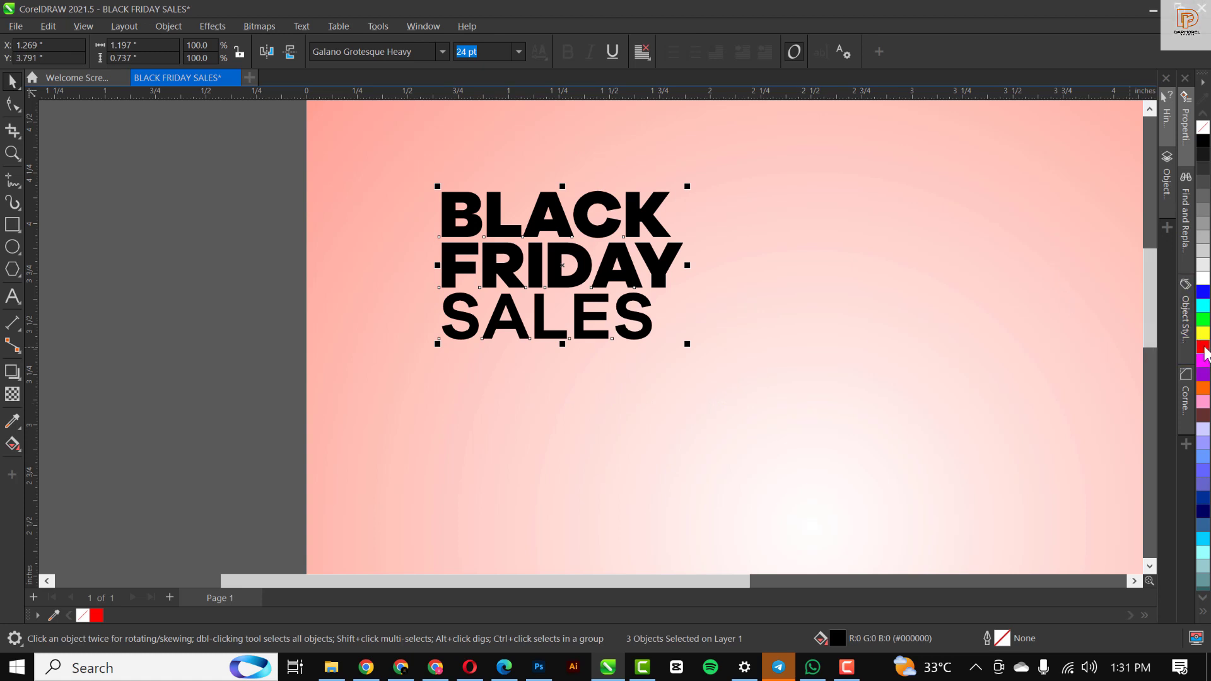
pyautogui.click(1204, 348)
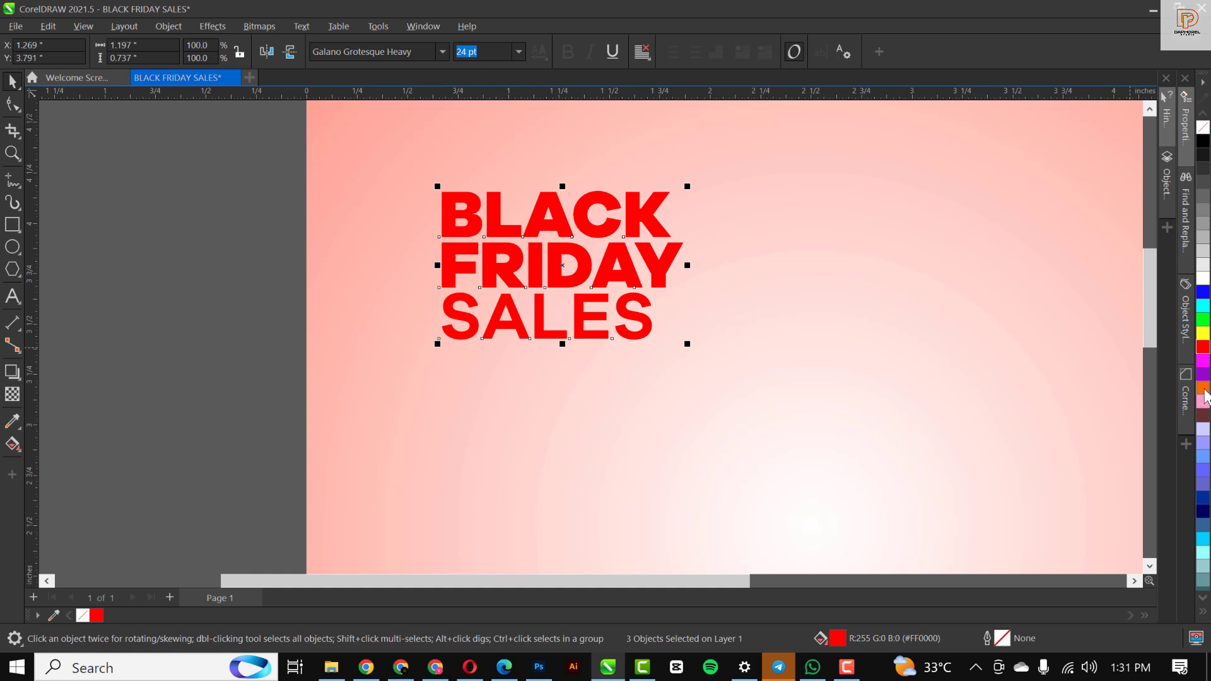
pyautogui.keyDown('ctrl'); pyautogui.click(1204, 391); pyautogui.keyUp('ctrl')
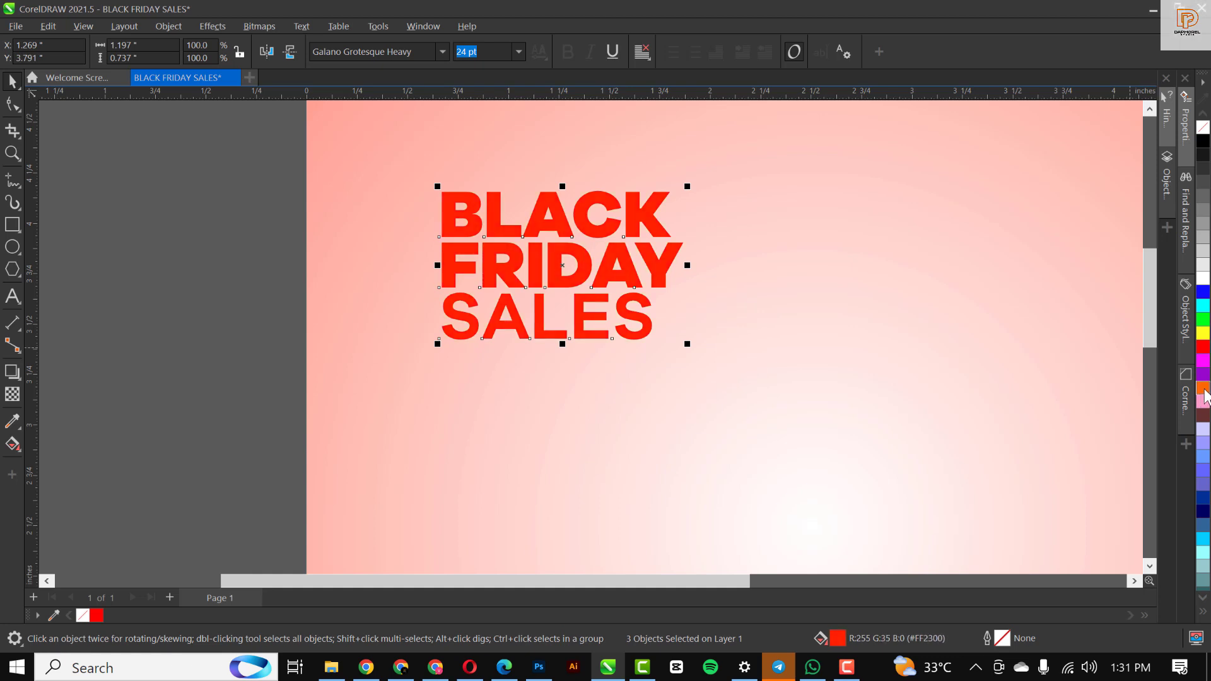
pyautogui.keyDown('ctrl'); pyautogui.click(1203, 391); pyautogui.keyUp('ctrl')
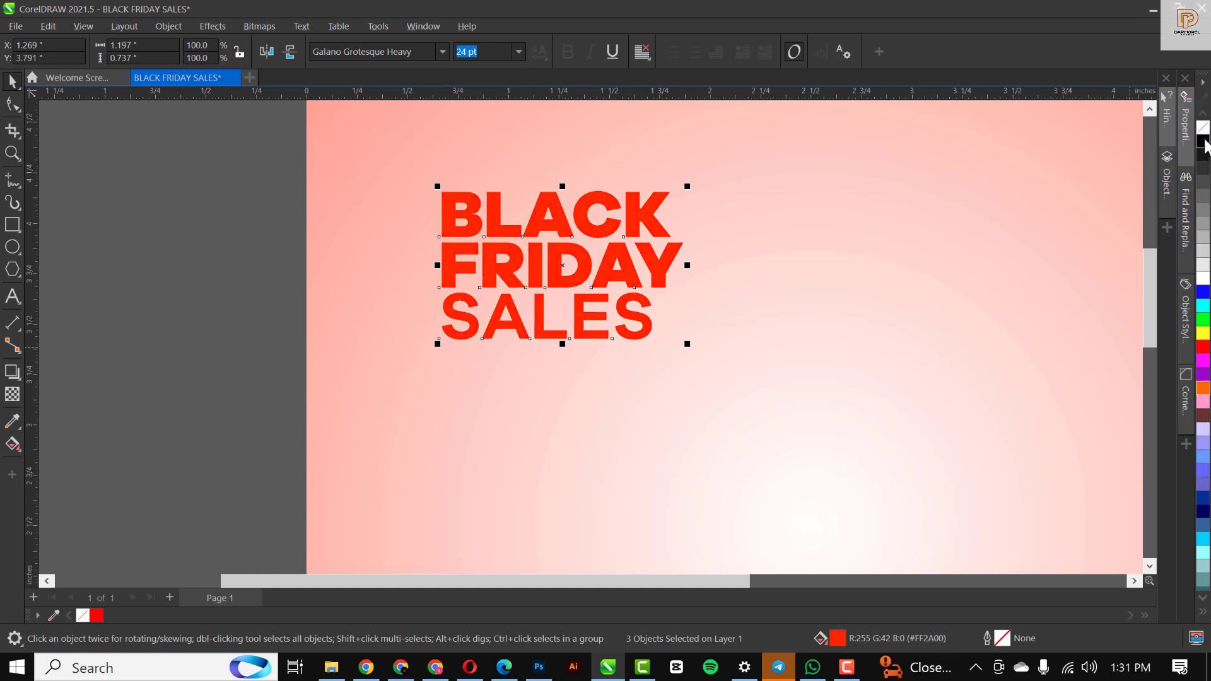
# Darken the headline's fill by repeatedly mixing in black until it is dark maroon #6E1300.
pyautogui.keyDown('ctrl'); pyautogui.click(1204, 142); pyautogui.keyUp('ctrl')
pyautogui.keyDown('ctrl'); pyautogui.click(1203, 141); pyautogui.keyUp('ctrl')
pyautogui.keyDown('ctrl'); pyautogui.click(1203, 142); pyautogui.keyUp('ctrl')
pyautogui.keyDown('ctrl'); pyautogui.click(1204, 142); pyautogui.keyUp('ctrl')
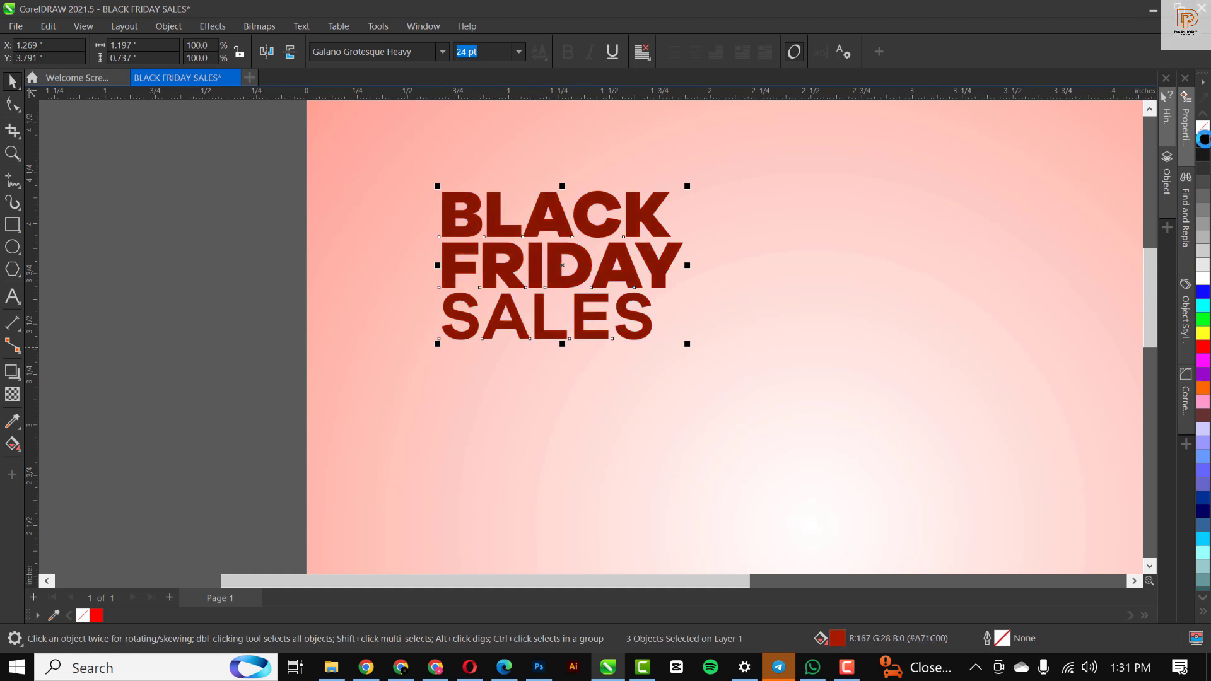
pyautogui.keyDown('ctrl'); pyautogui.click(1204, 142); pyautogui.keyUp('ctrl')
pyautogui.keyDown('ctrl'); pyautogui.click(1204, 141); pyautogui.keyUp('ctrl')
pyautogui.keyDown('ctrl'); pyautogui.click(1203, 142); pyautogui.keyUp('ctrl')
pyautogui.keyDown('ctrl'); pyautogui.click(1204, 141); pyautogui.keyUp('ctrl')
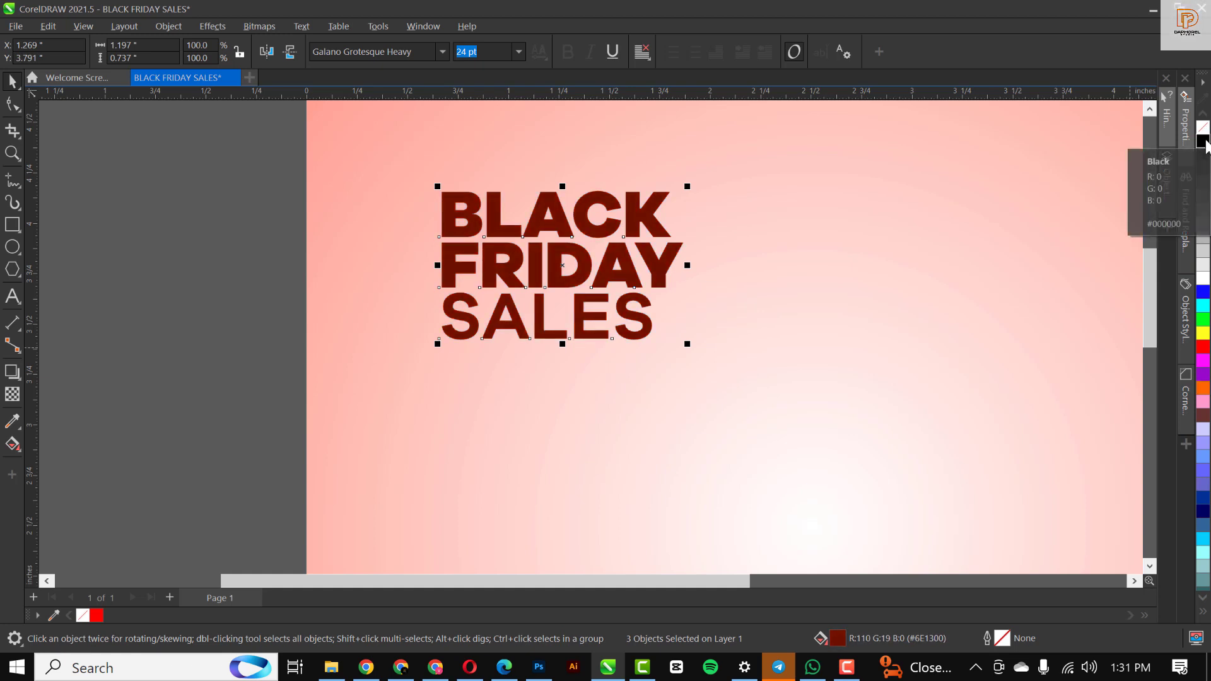
# Enlarge the three headline lines together proportionally to about 41.6 pt and shift them slightly down.
pyautogui.click(219, 252)
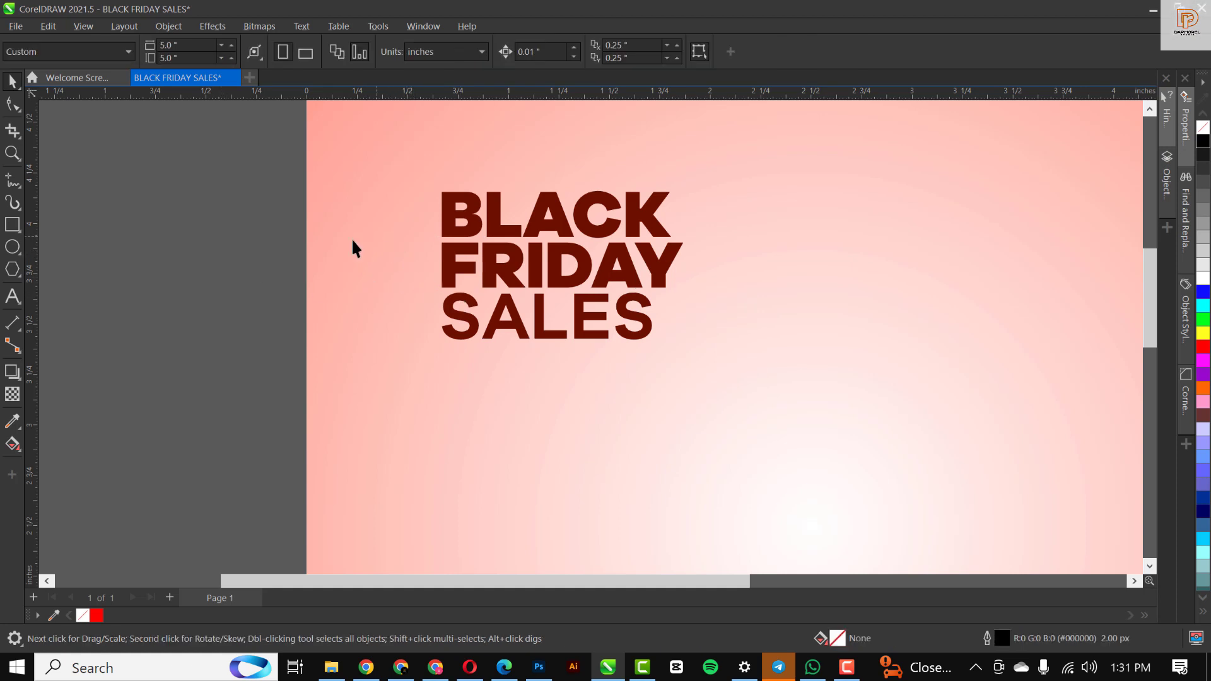
pyautogui.moveTo(845, 442); pyautogui.dragTo(844, 441)
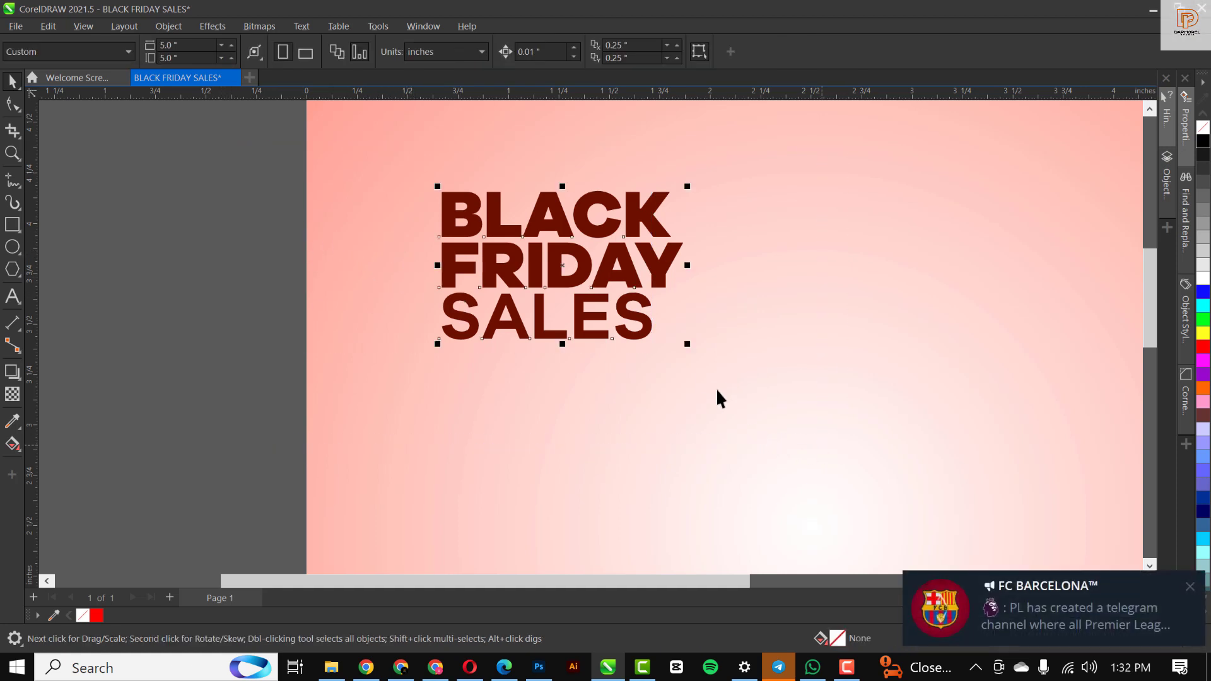
pyautogui.moveTo(690, 349); pyautogui.dragTo(759, 390)
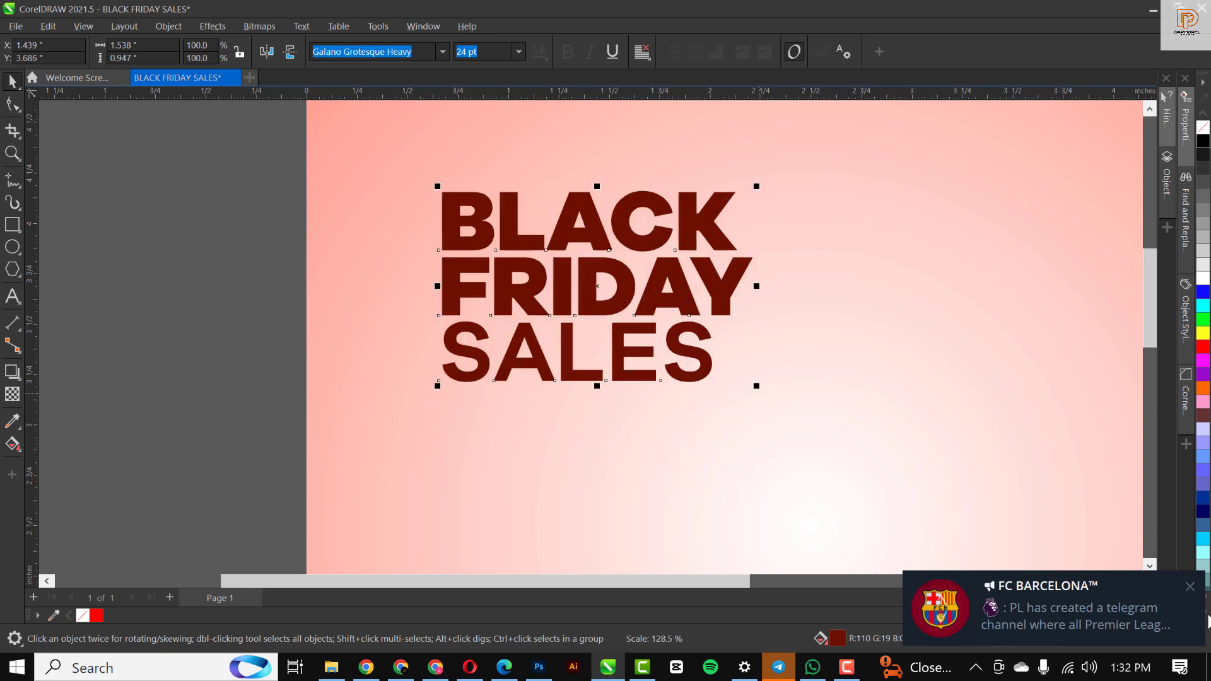
pyautogui.click(1190, 590)
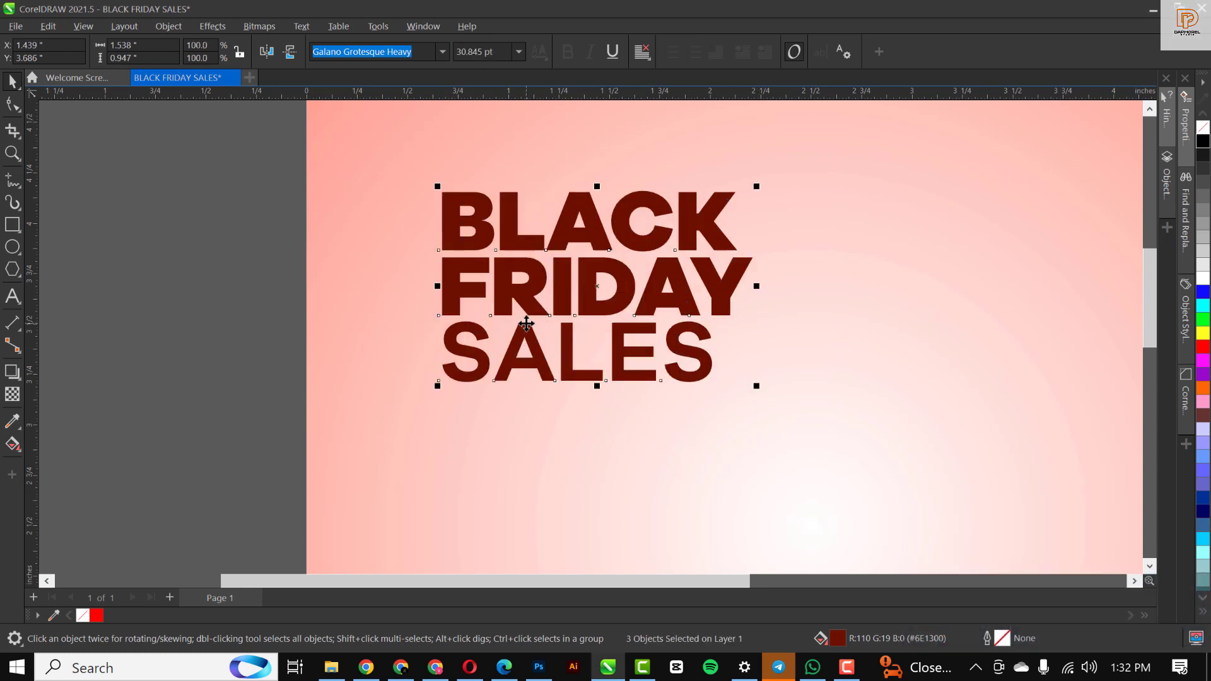
pyautogui.scroll(-1, 526, 323)
pyautogui.scroll(-2, 526, 324)
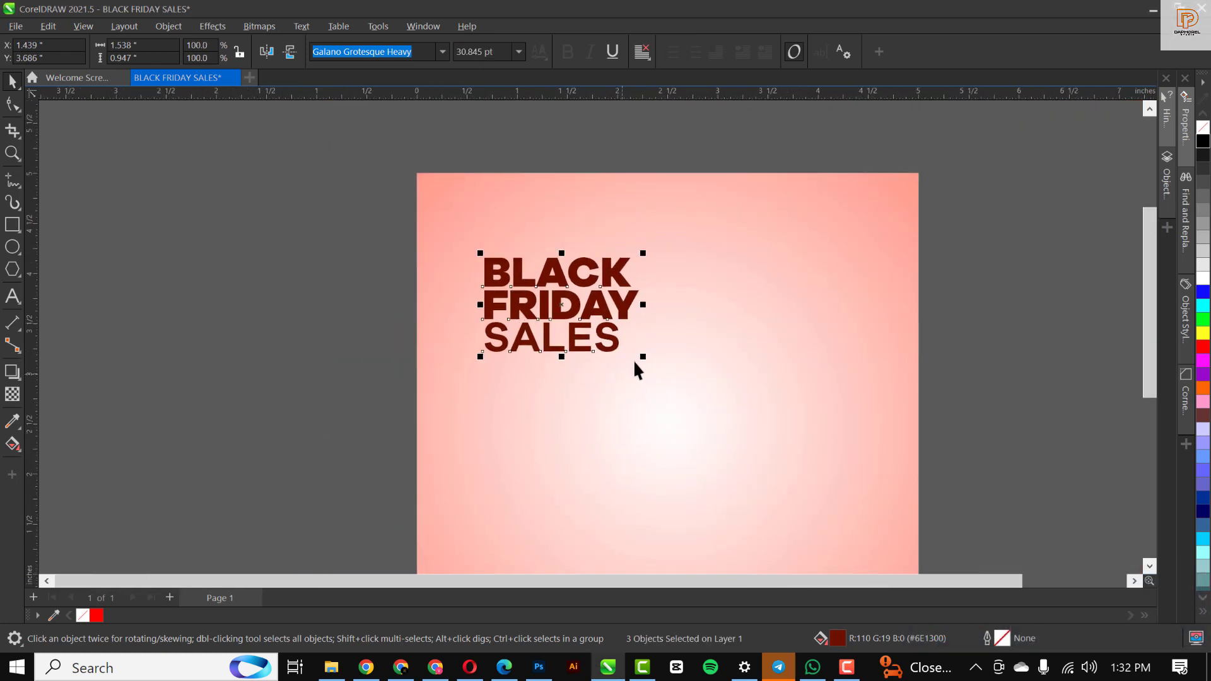
pyautogui.moveTo(647, 358); pyautogui.dragTo(690, 411)
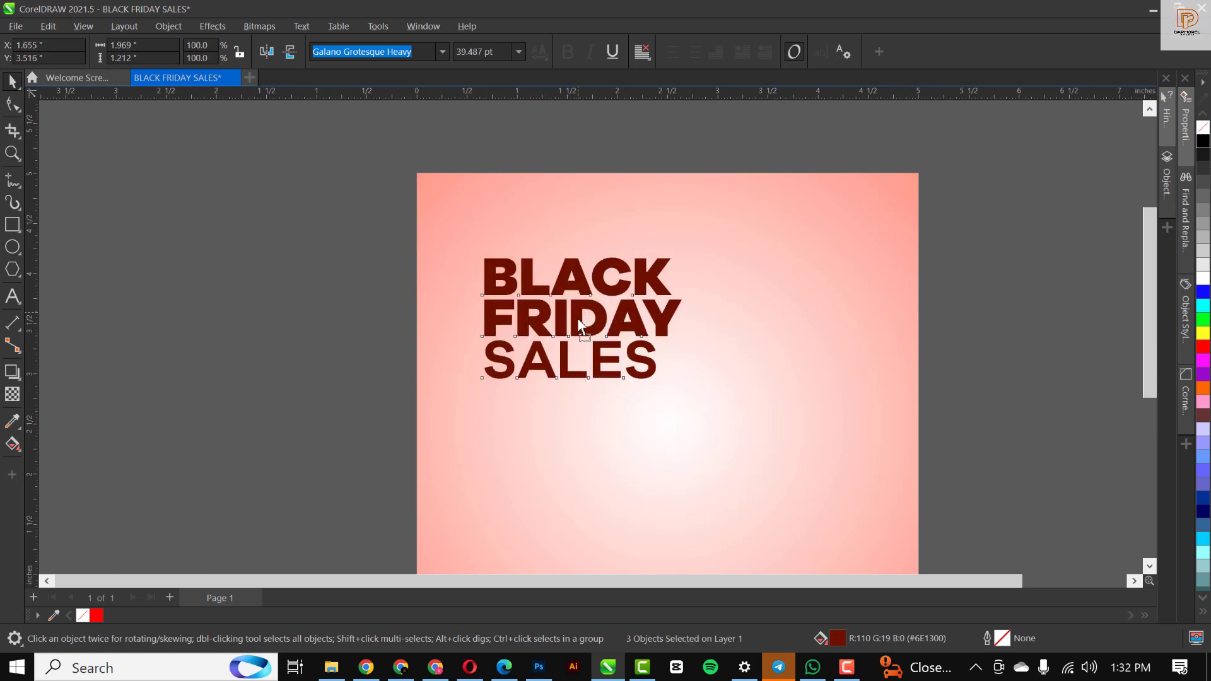
pyautogui.moveTo(580, 325); pyautogui.dragTo(581, 334)
pyautogui.moveTo(687, 396); pyautogui.dragTo(702, 413)
pyautogui.click(549, 424)
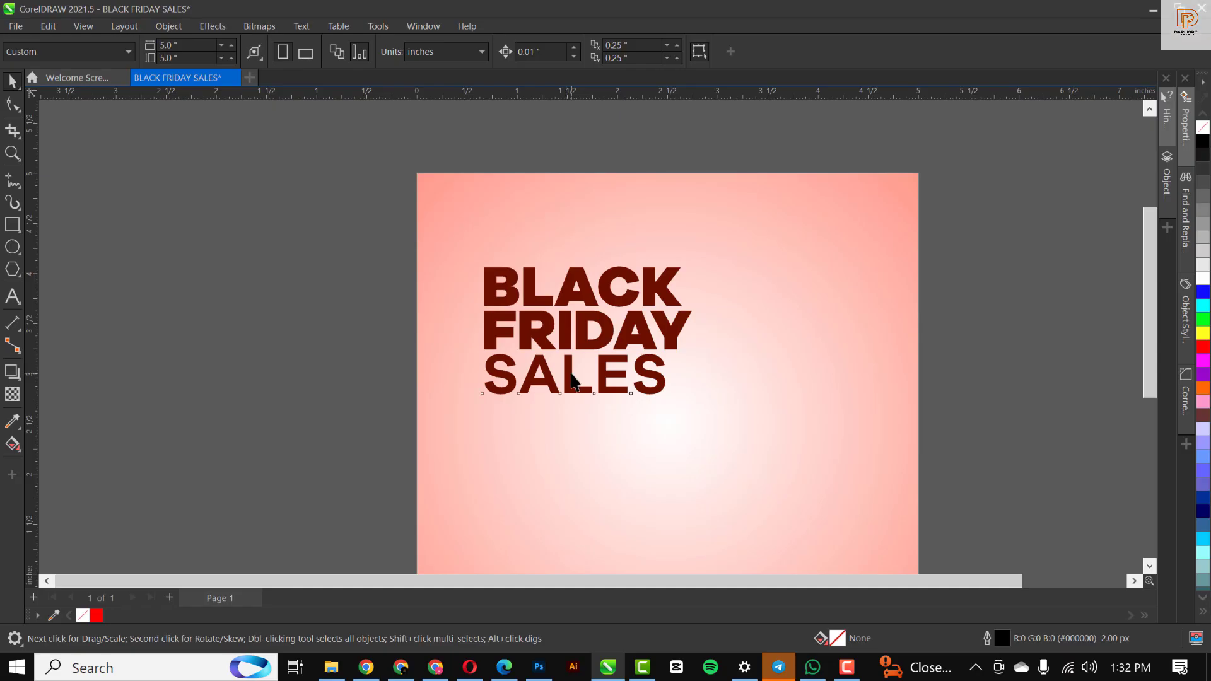
# Shrink the three headline lines together proportionally to about 39.5 pt and nudge them into place on the flyer.
pyautogui.click(574, 374)
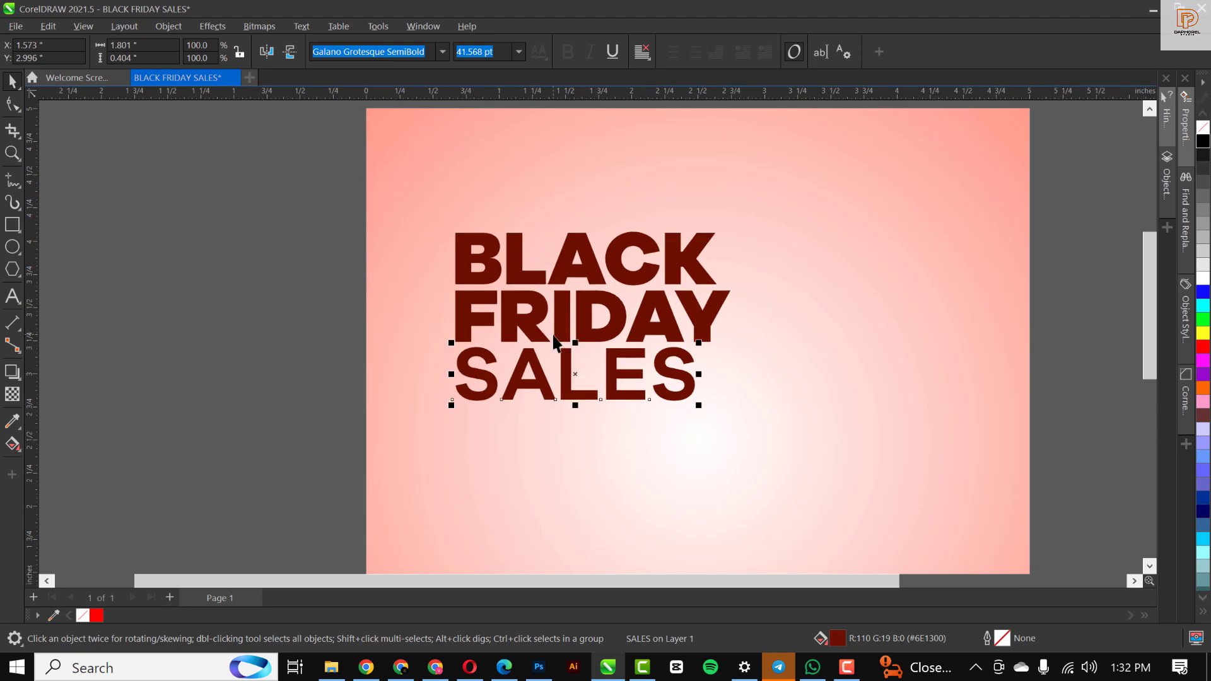
pyautogui.scroll(1, 555, 336)
pyautogui.moveTo(259, 188); pyautogui.dragTo(961, 486)
pyautogui.moveTo(762, 210); pyautogui.dragTo(745, 222)
pyautogui.moveTo(723, 319); pyautogui.dragTo(713, 319)
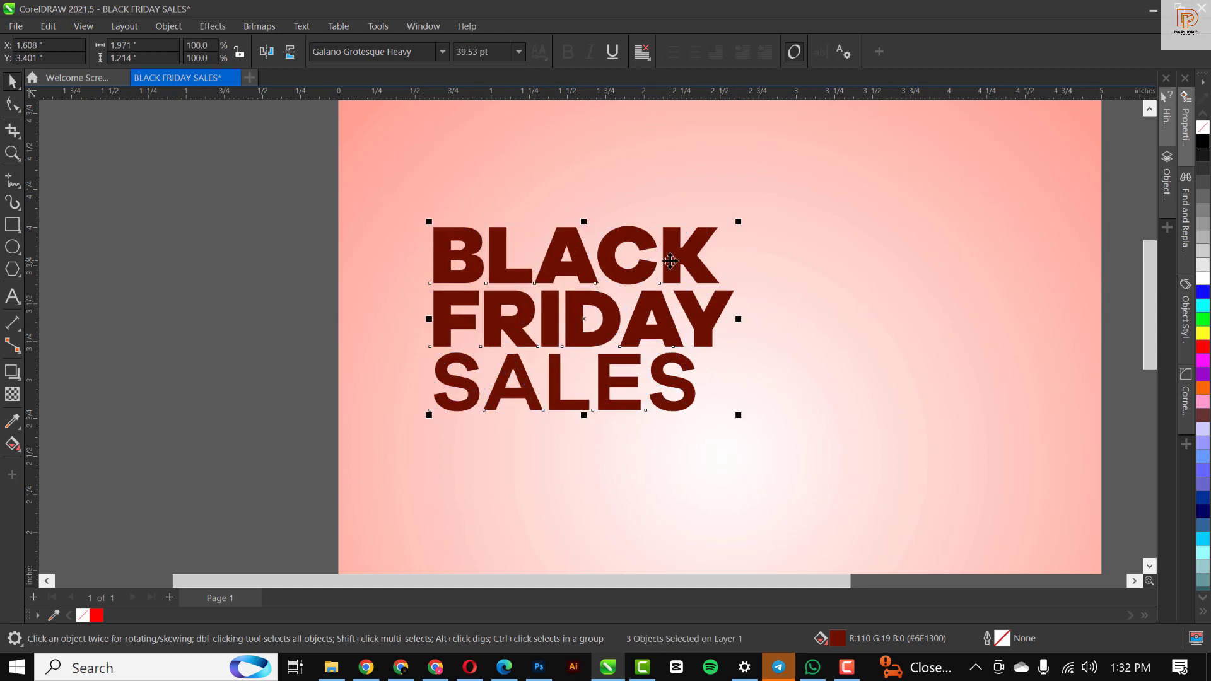
pyautogui.hotkey('shift', 'F4')
pyautogui.click(281, 297)
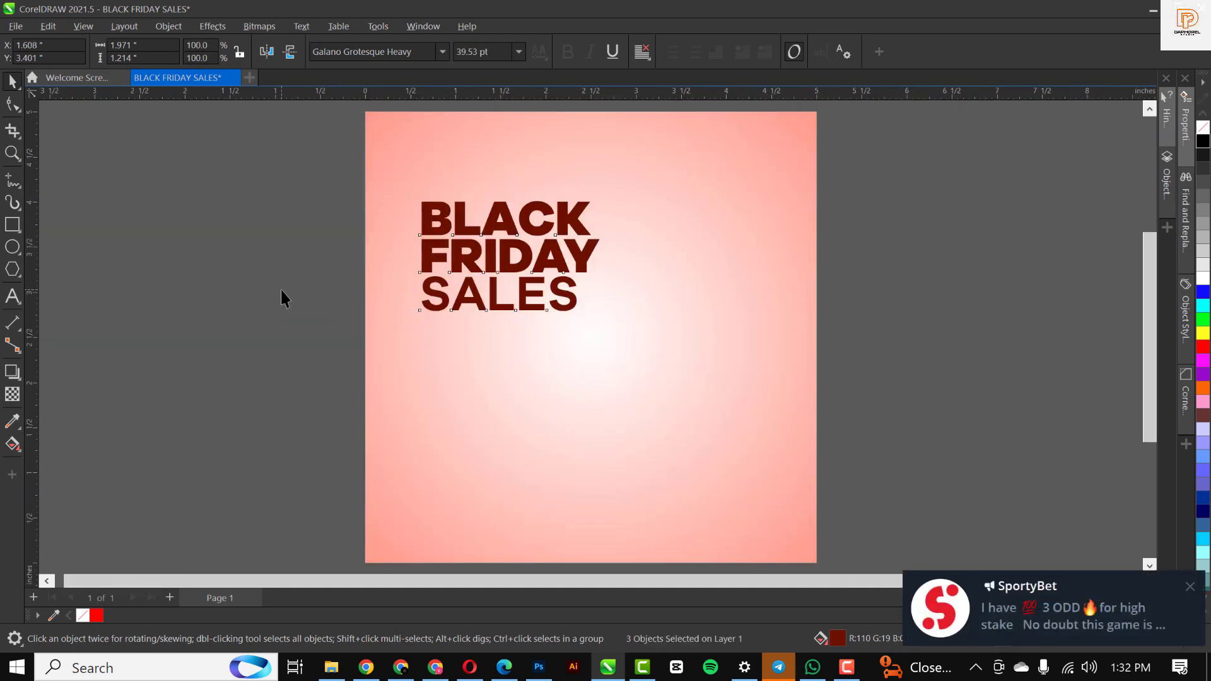
pyautogui.click(1190, 588)
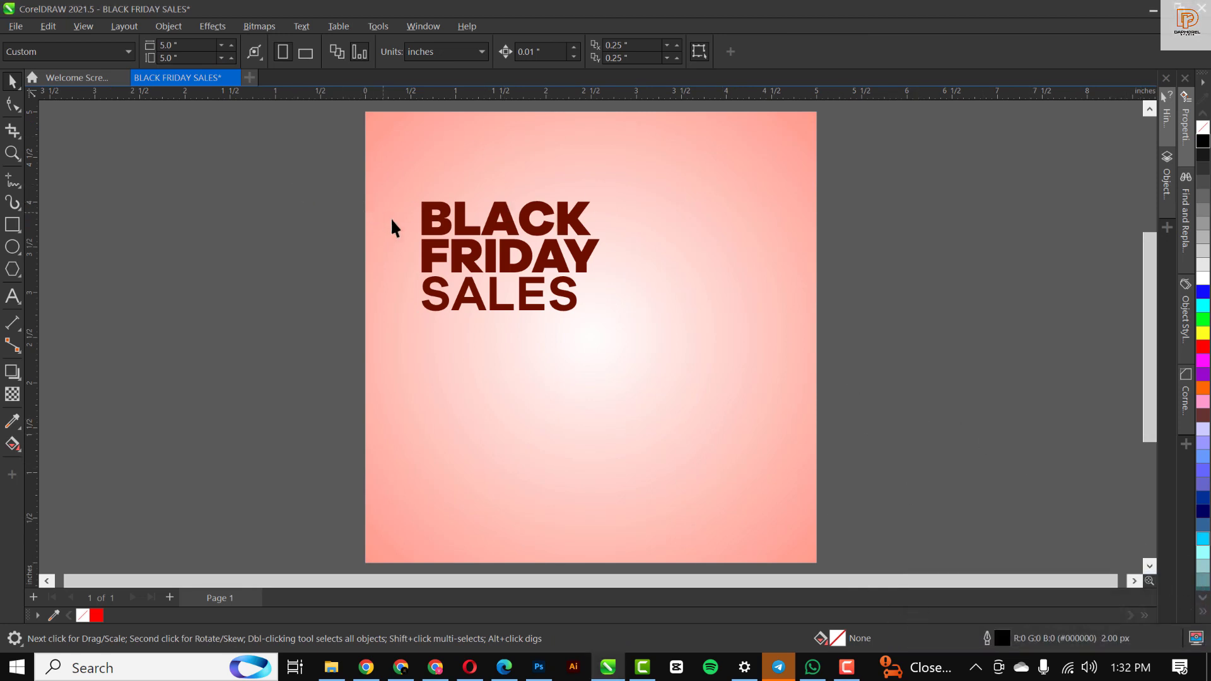
# Import the INFO 1 image from the resource folder and place it just below the SALES line.
pyautogui.click(331, 668)
pyautogui.click(279, 166)
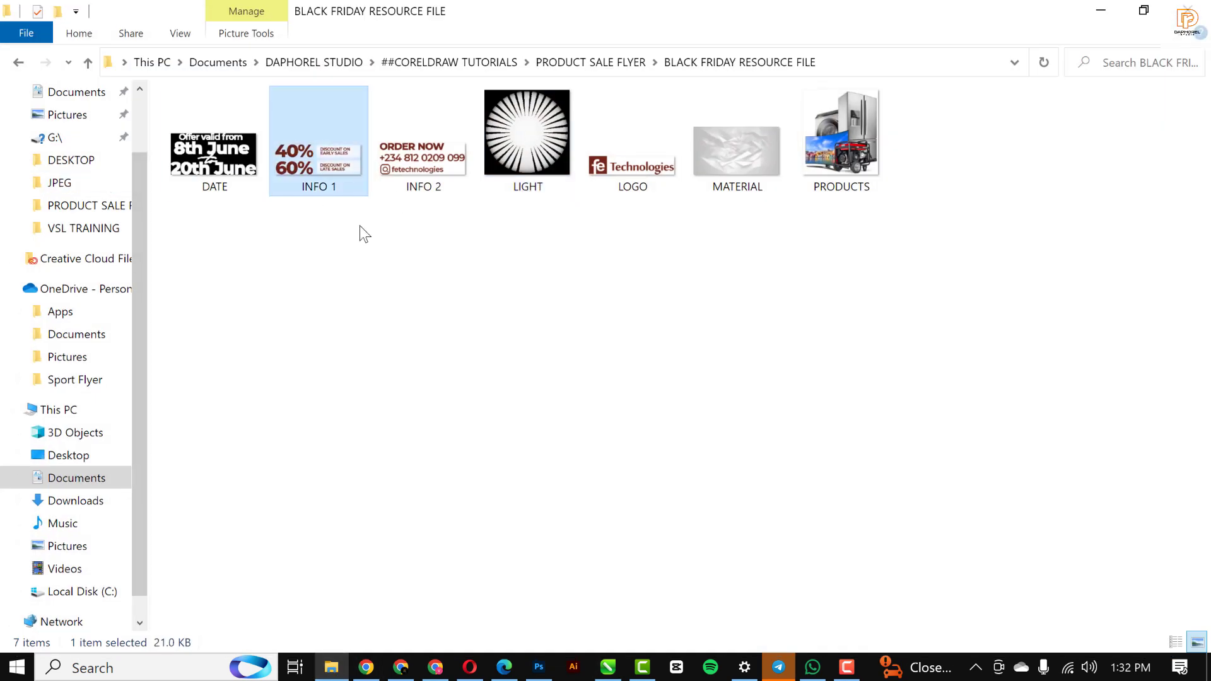
pyautogui.moveTo(339, 153); pyautogui.dragTo(515, 364)
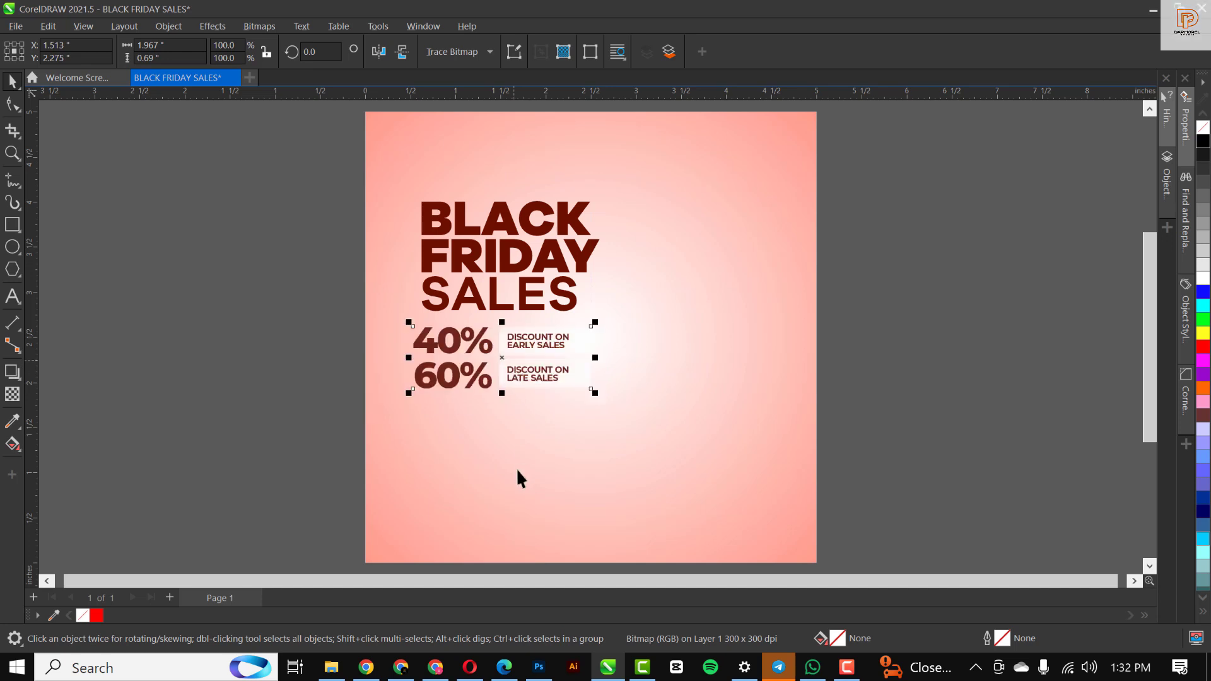
pyautogui.moveTo(562, 325); pyautogui.dragTo(555, 368)
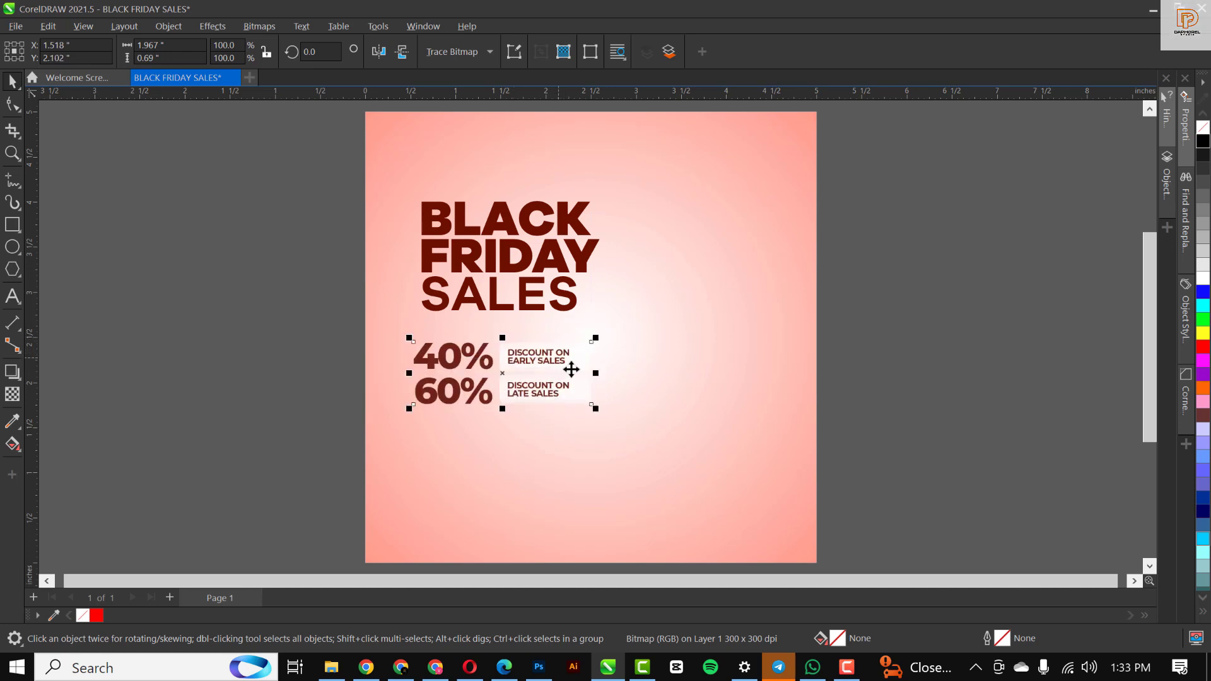
# Draw an ellipse about 2.7 by 0.79 inches over the BLACK and FRIDAY lines, filled white with no outline.
pyautogui.click(13, 248)
pyautogui.scroll(2, 493, 250)
pyautogui.moveTo(306, 143); pyautogui.dragTo(731, 271)
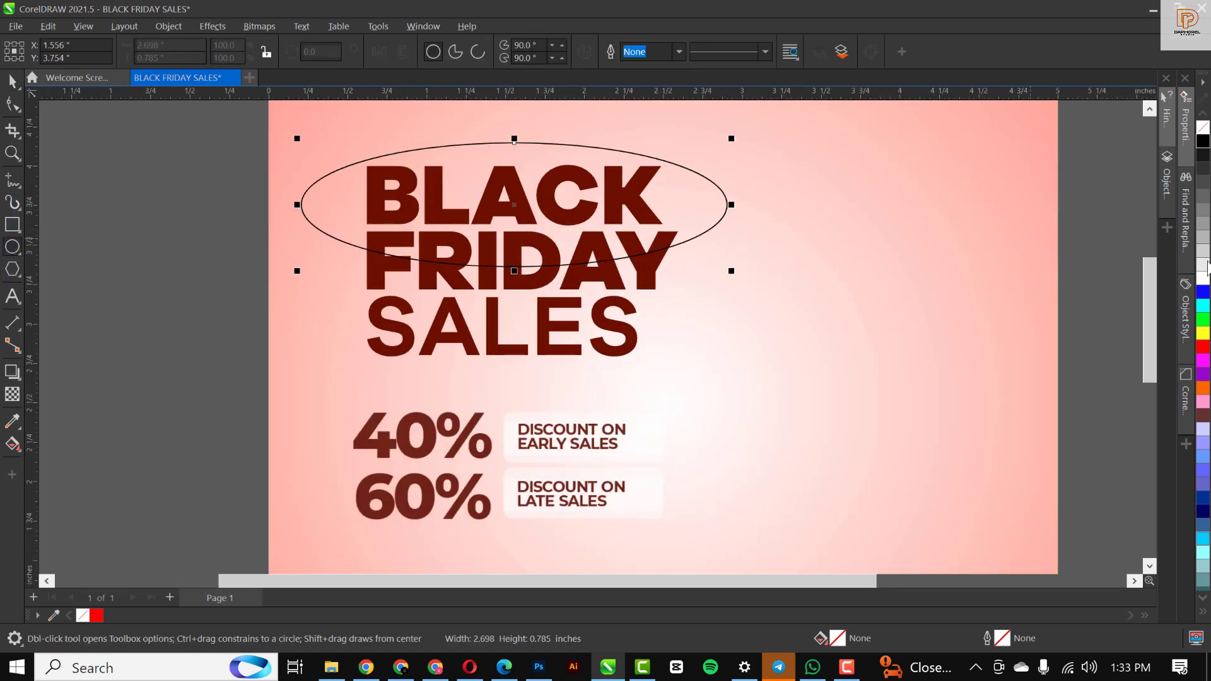
pyautogui.click(1205, 275)
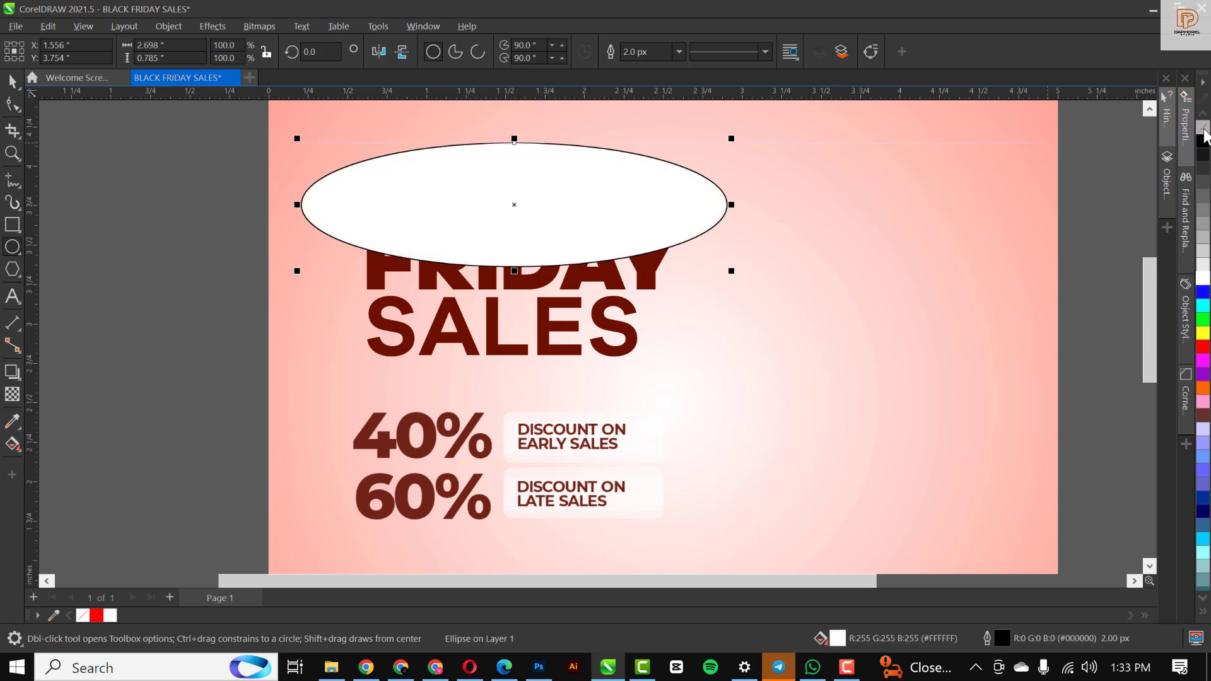
pyautogui.rightClick(1203, 131)
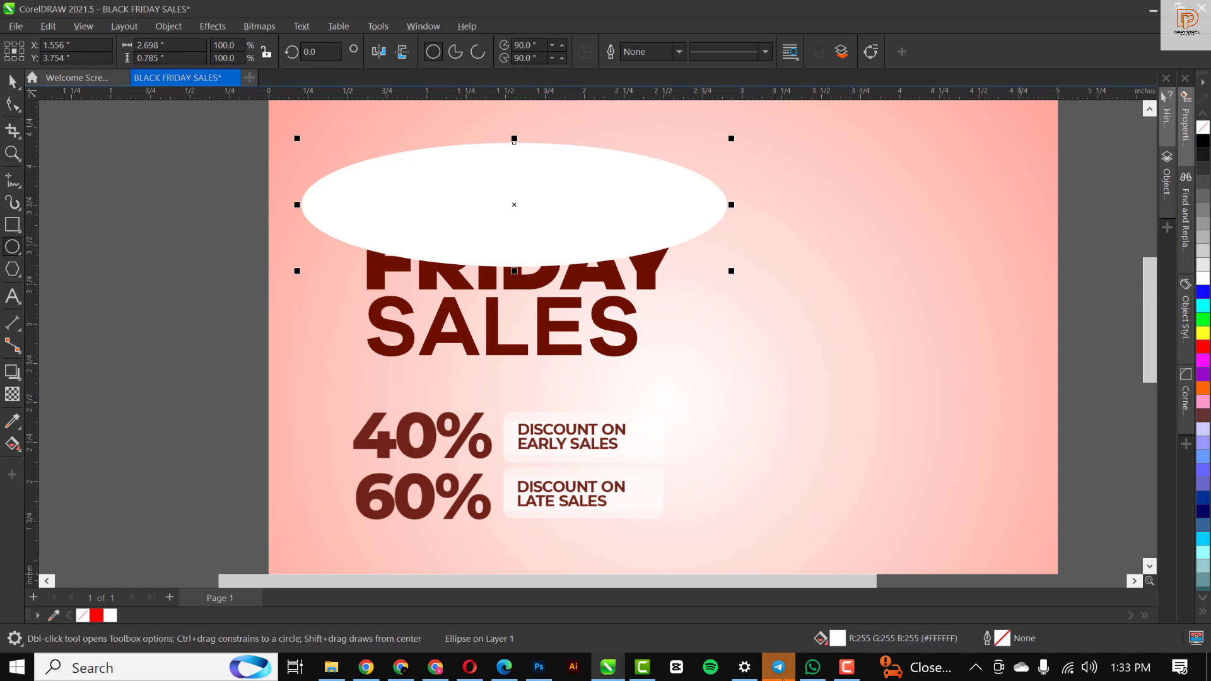
# Apply a vertical linear fountain transparency to the white ellipse, opaque at its lower edge and fully transparent at its upper edge.
pyautogui.click(13, 394)
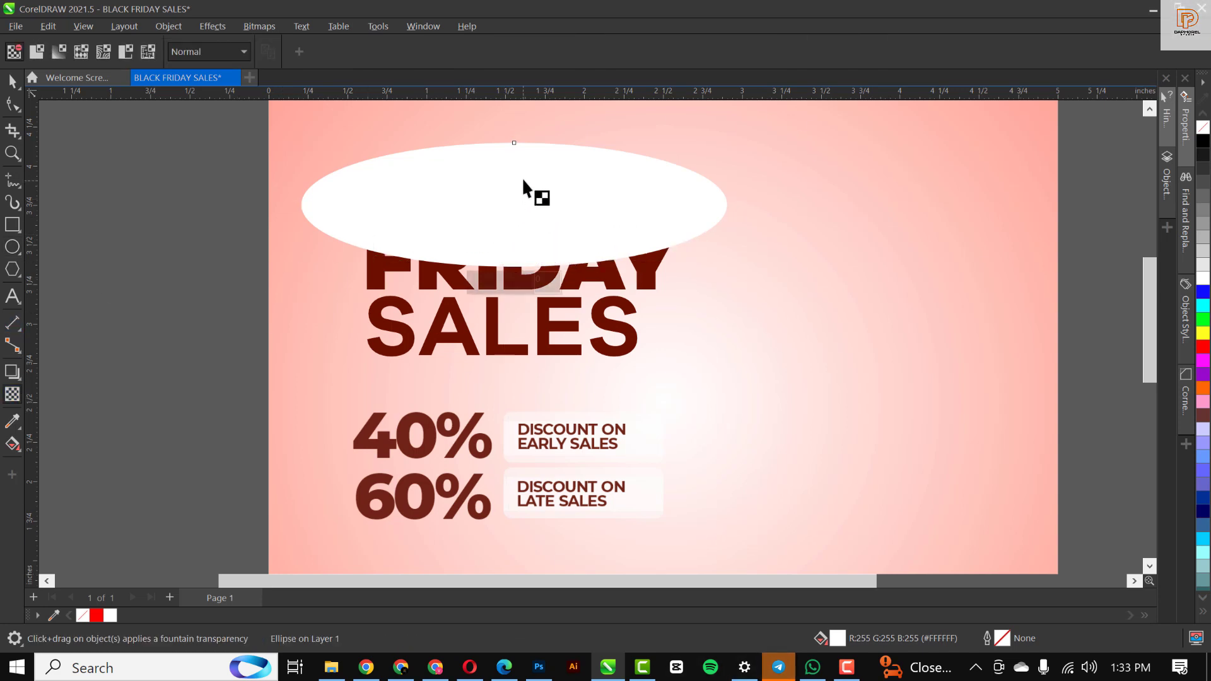
pyautogui.moveTo(519, 125)
pyautogui.mouseDown()
pyautogui.moveTo(520, 243)
pyautogui.moveTo(523, 156)
pyautogui.mouseUp()
pyautogui.hotkey('ctrl', 'z')
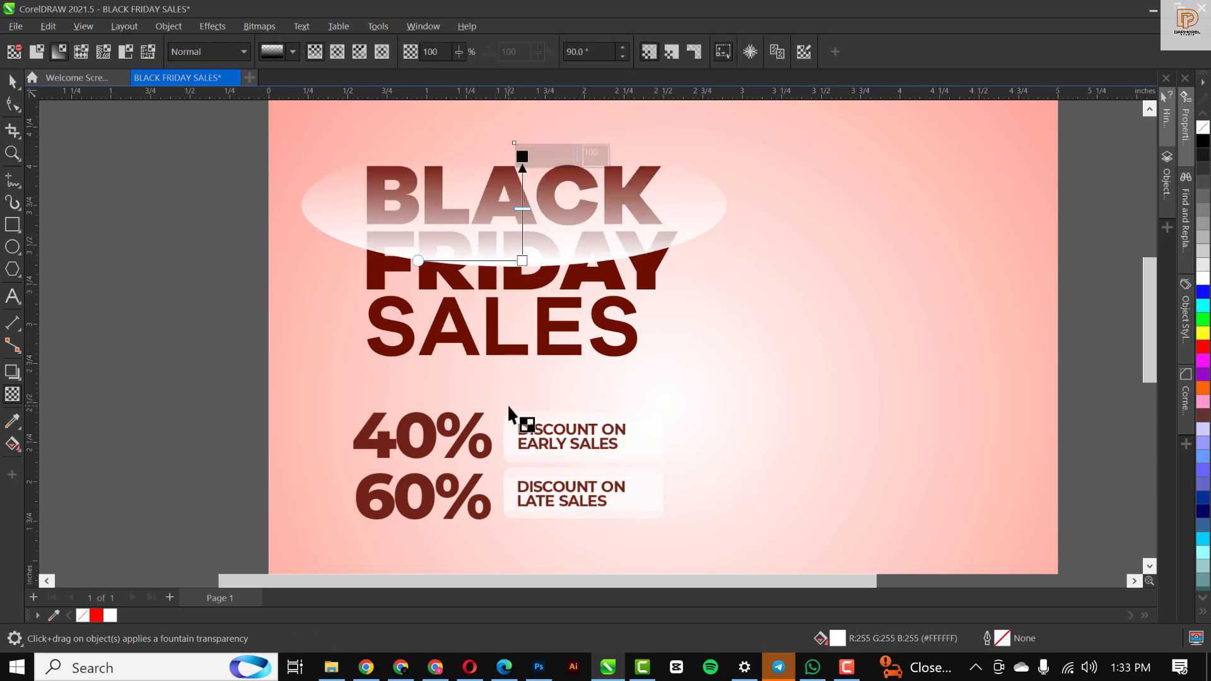
# Convert the faded ellipse to a 300 dpi RGB Color (24-bit) bitmap with anti-aliasing and a transparent background.
pyautogui.press('space')
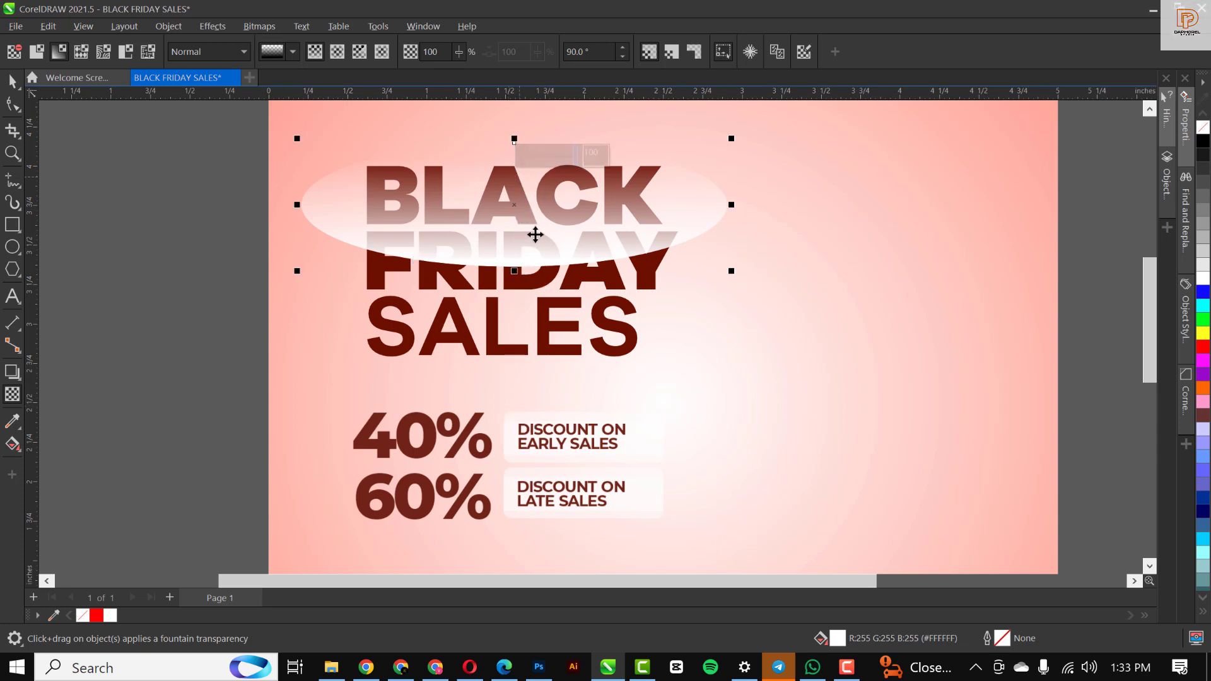
pyautogui.click(553, 256)
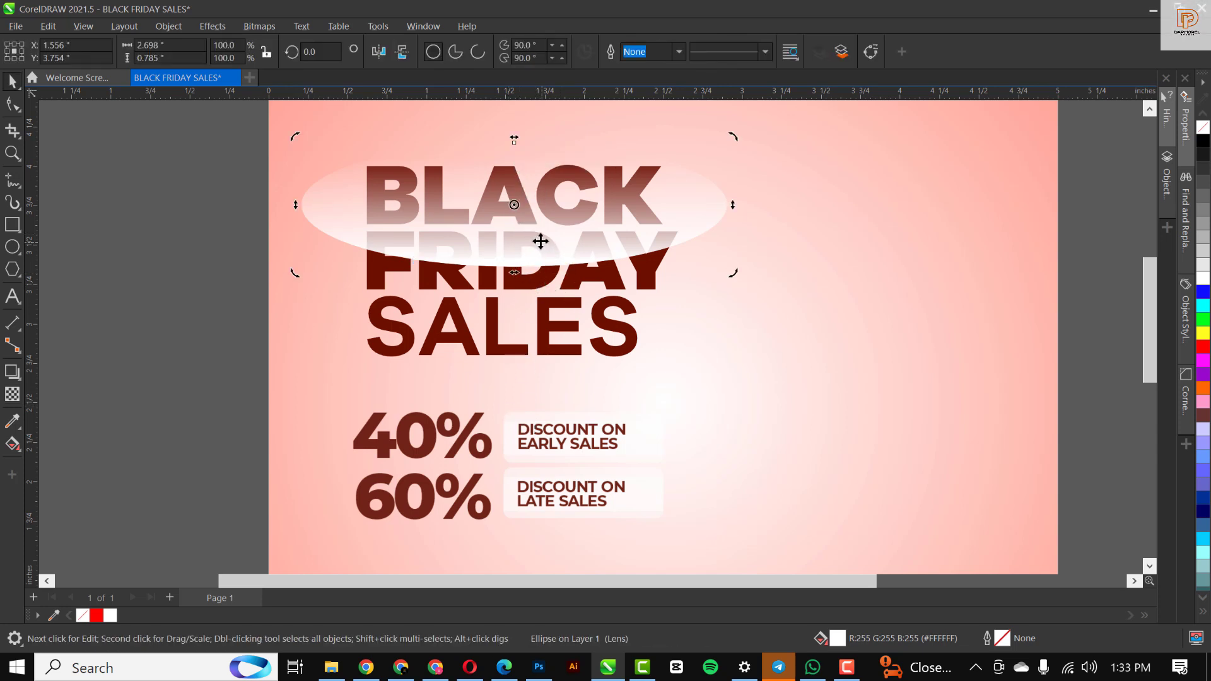
pyautogui.click(175, 25)
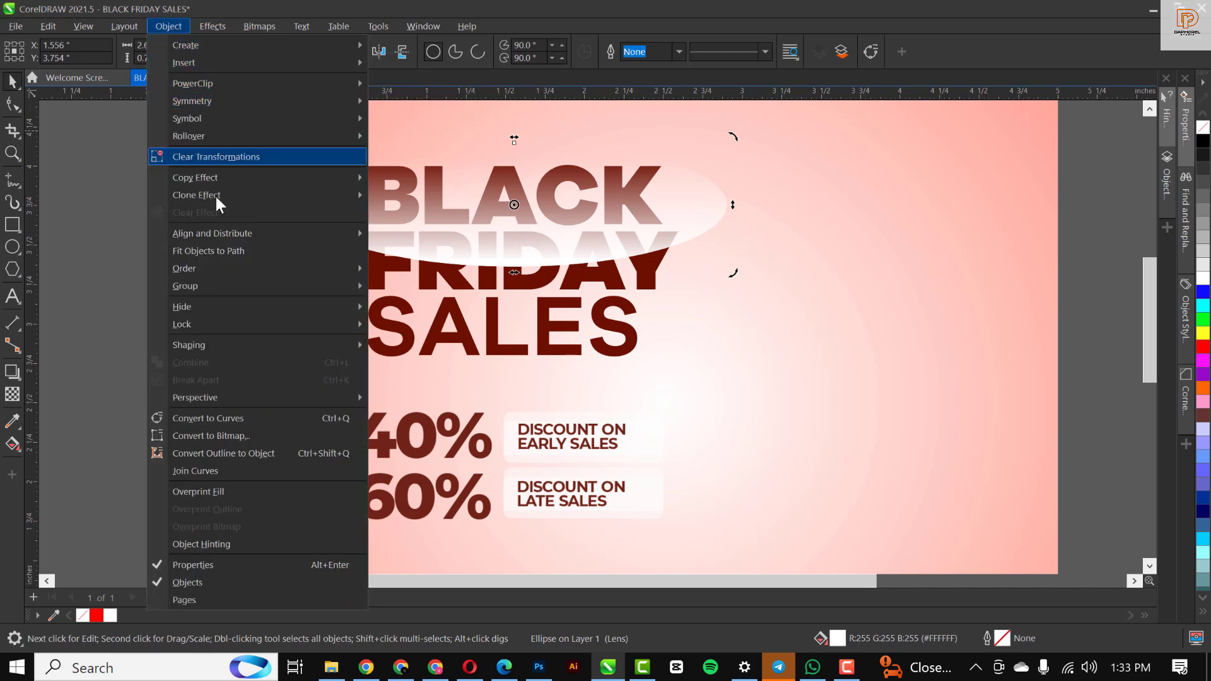
pyautogui.click(221, 28)
pyautogui.moveTo(256, 26)
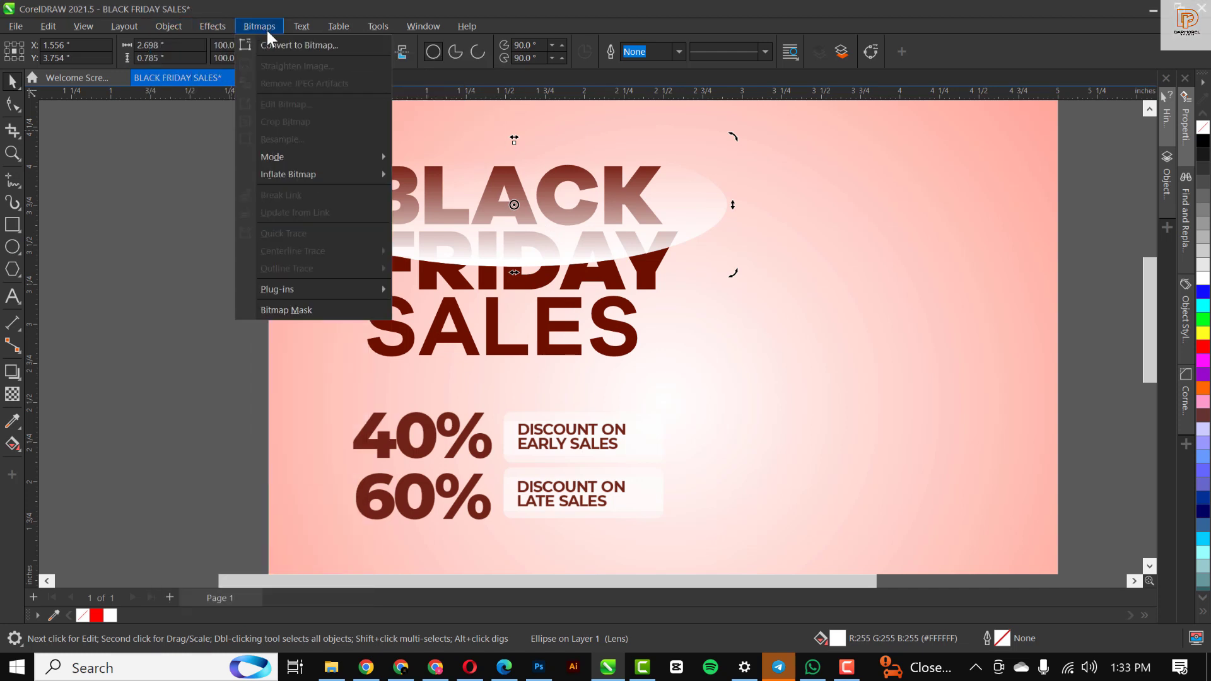
pyautogui.click(282, 44)
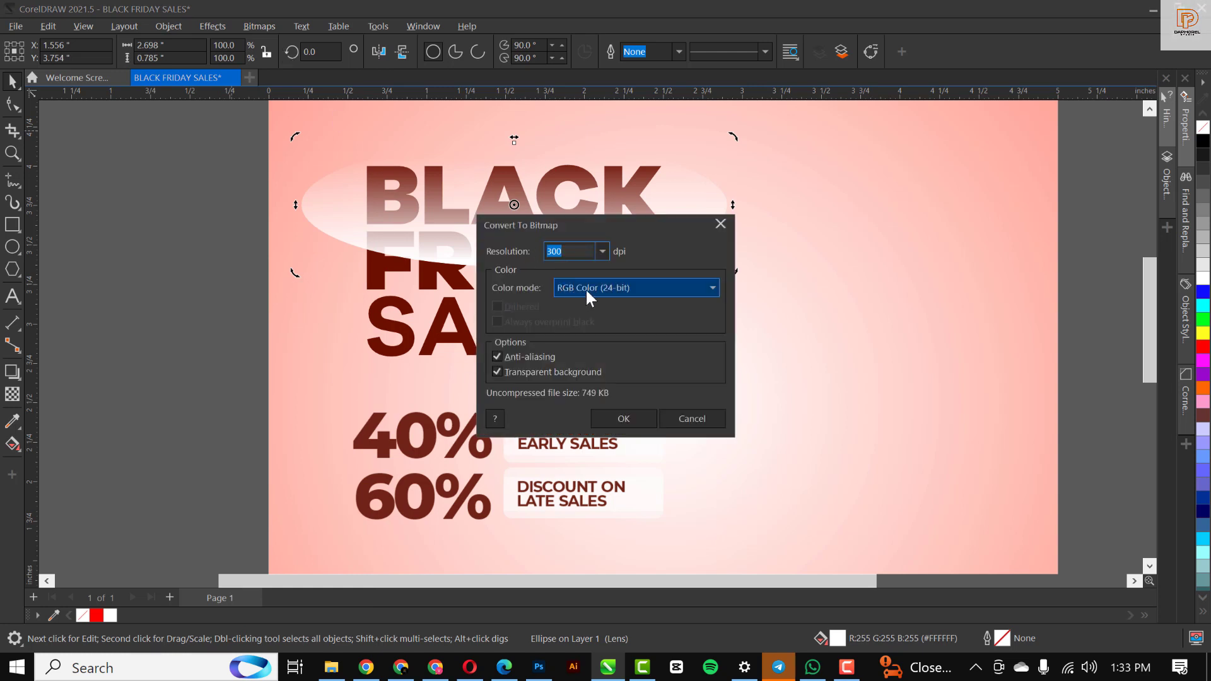
pyautogui.click(622, 411)
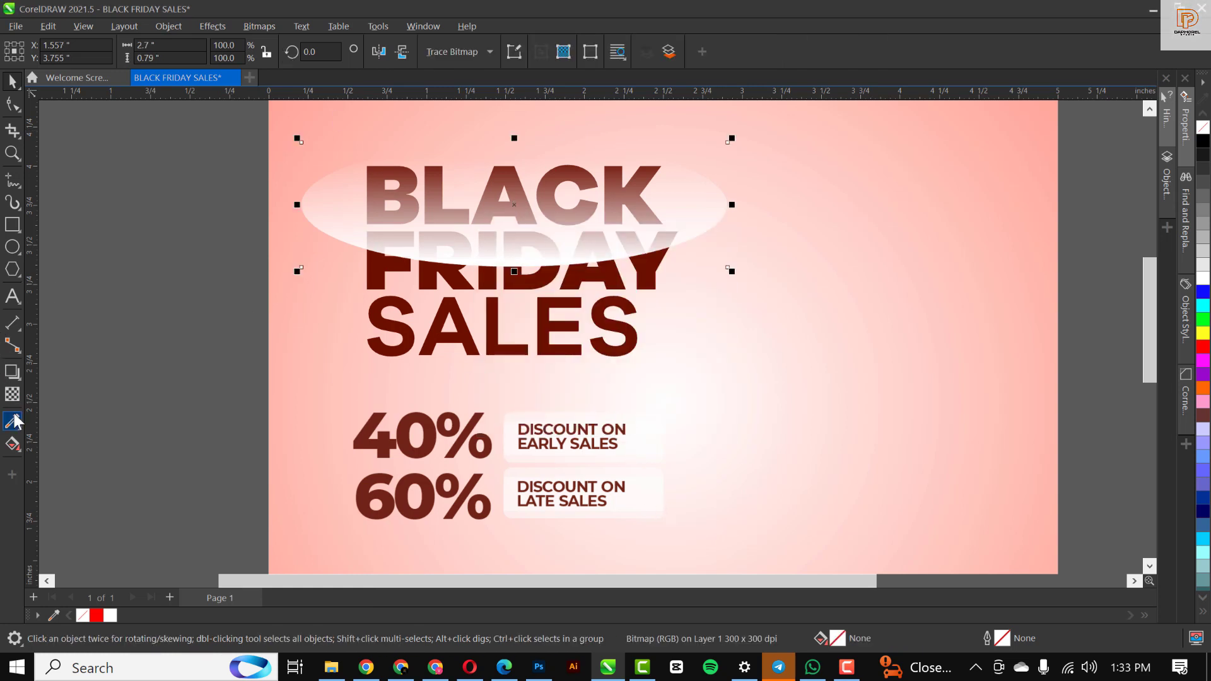
# Apply a uniform transparency of 74 to the ellipse bitmap.
pyautogui.click(11, 395)
pyautogui.click(36, 53)
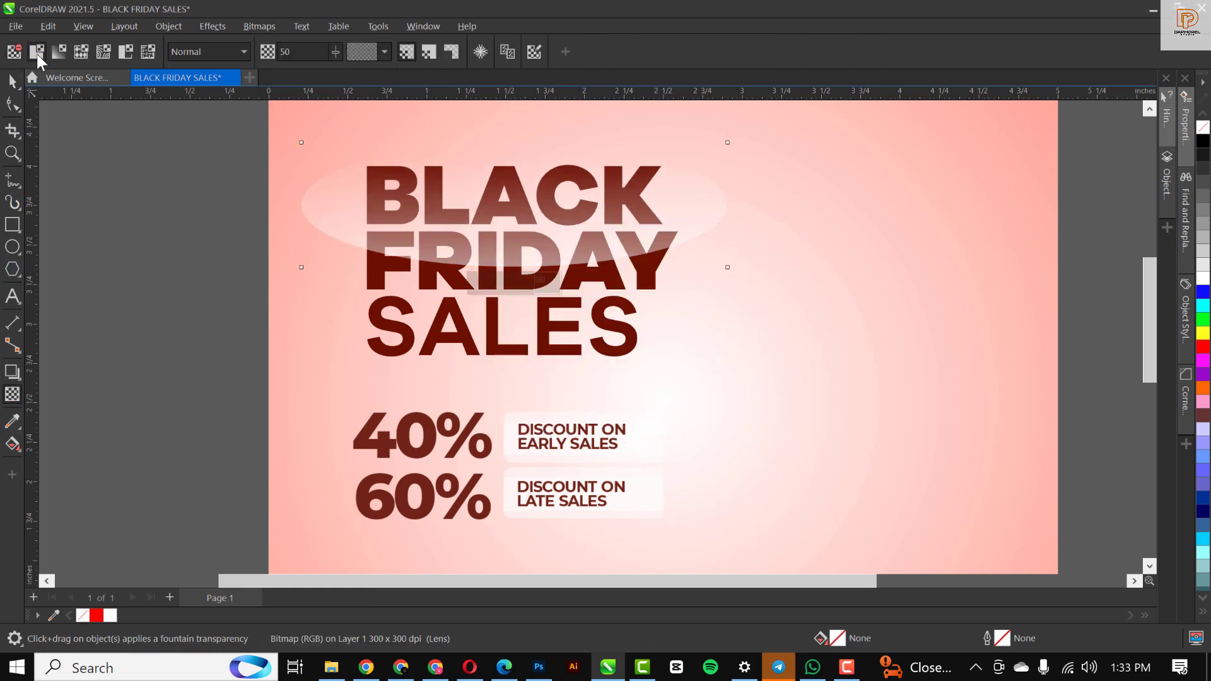
pyautogui.moveTo(336, 52); pyautogui.dragTo(353, 48)
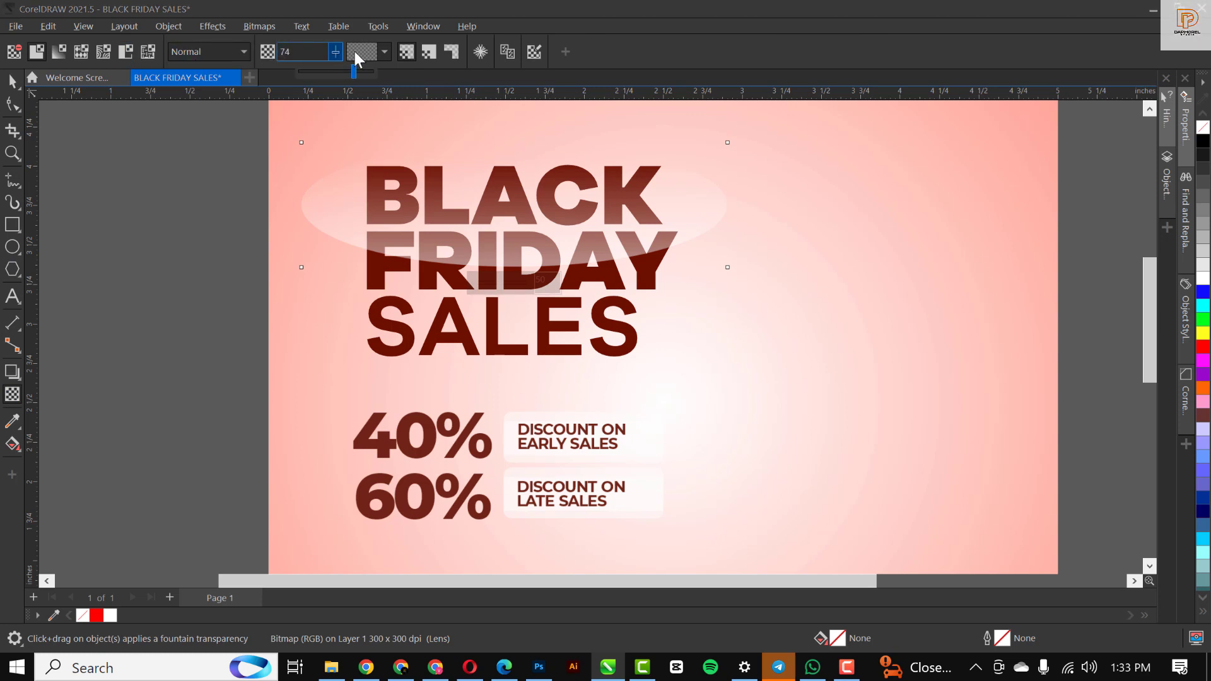
pyautogui.scroll(-2, 439, 339)
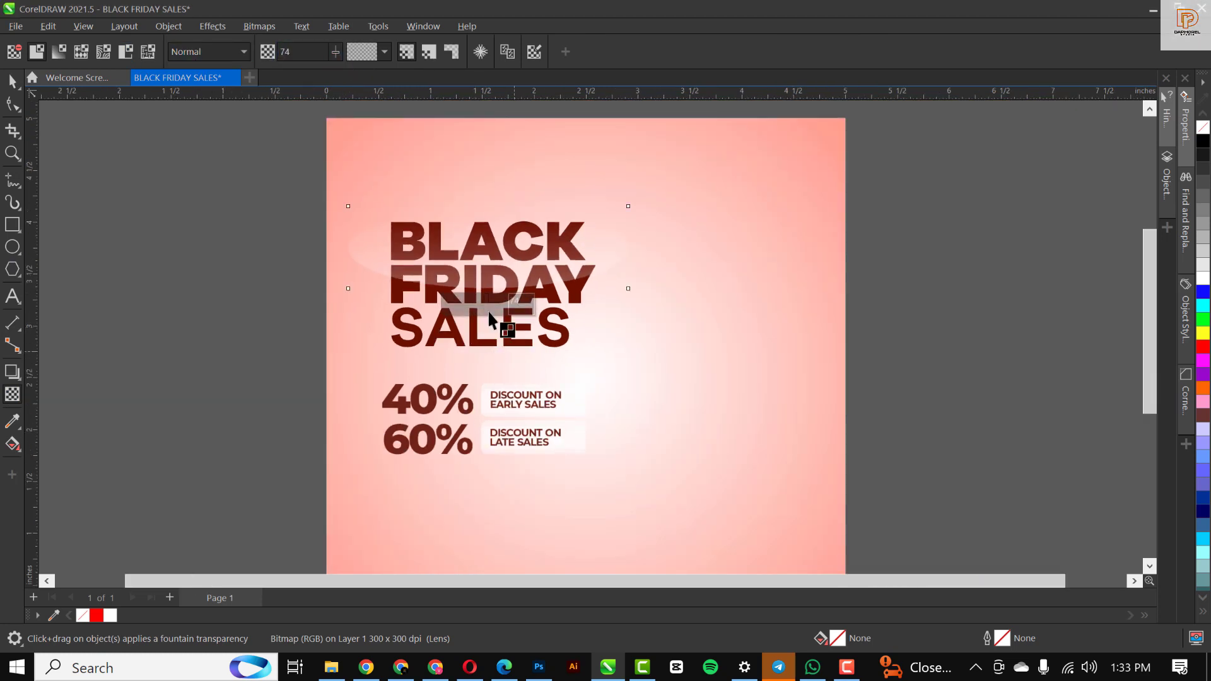
# Stretch the ellipse bitmap horizontally to about 2.89 inches wide so it extends farther past the headline's right end.
pyautogui.click(12, 81)
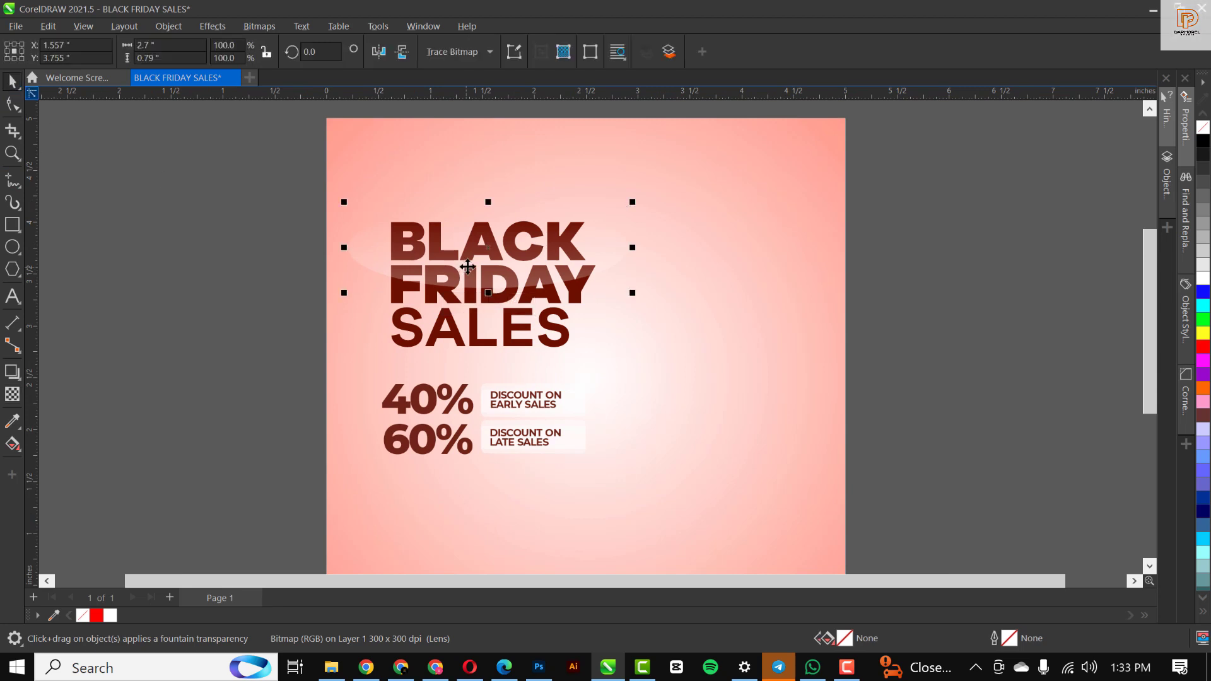
pyautogui.scroll(3, 552, 285)
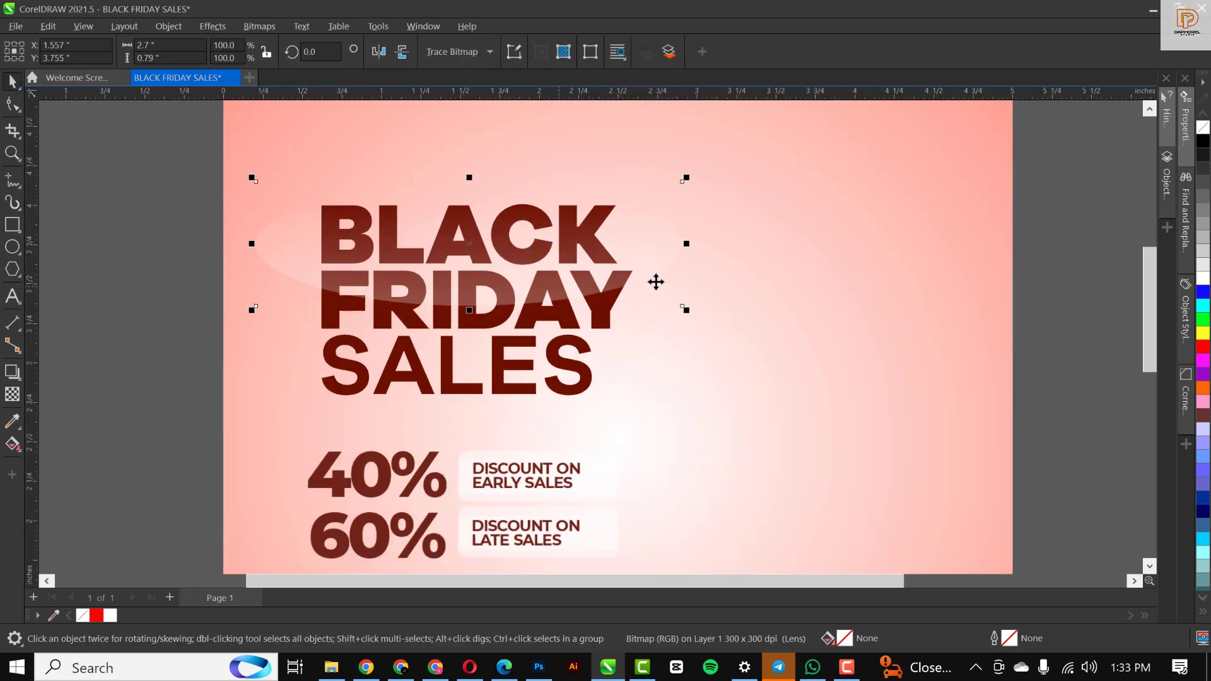
pyautogui.moveTo(689, 243); pyautogui.dragTo(716, 243)
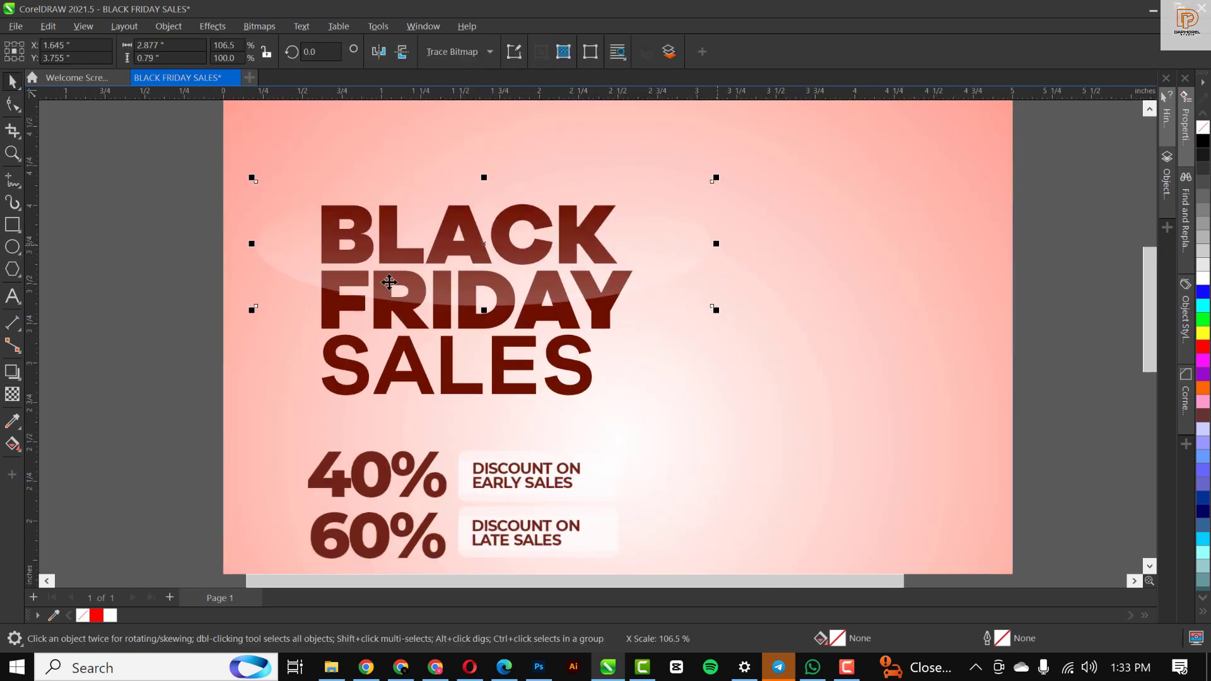
pyautogui.scroll(-3, 486, 275)
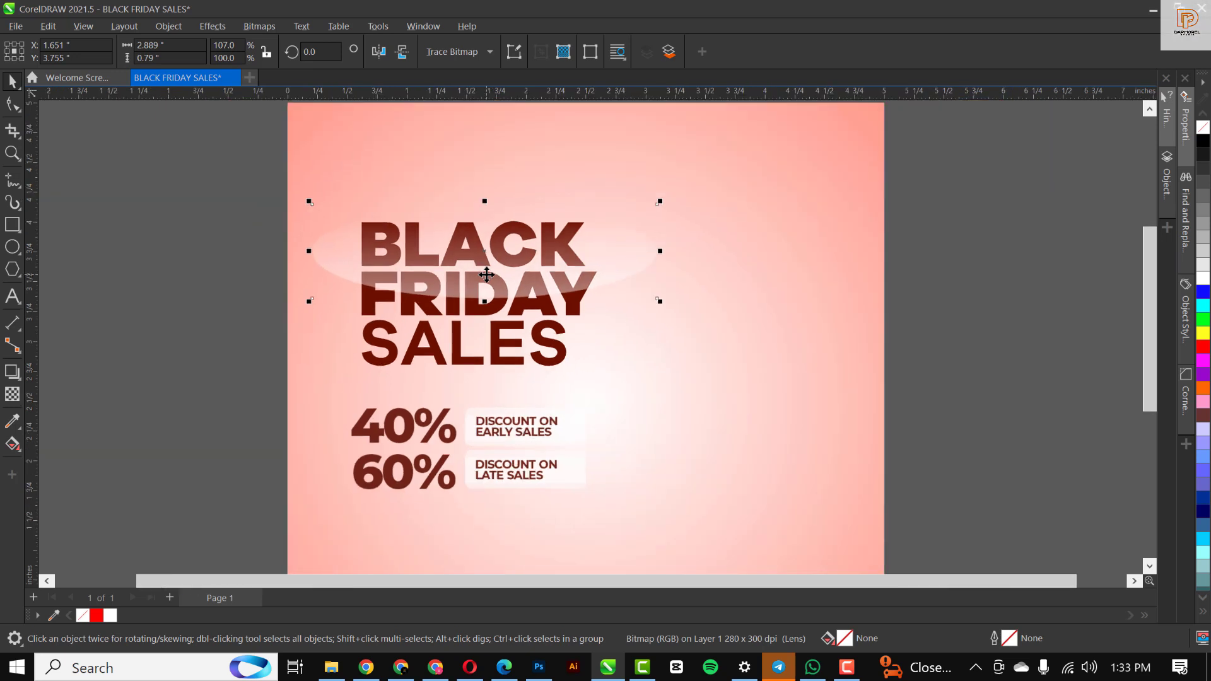
pyautogui.scroll(-3, 487, 295)
pyautogui.scroll(3, 486, 295)
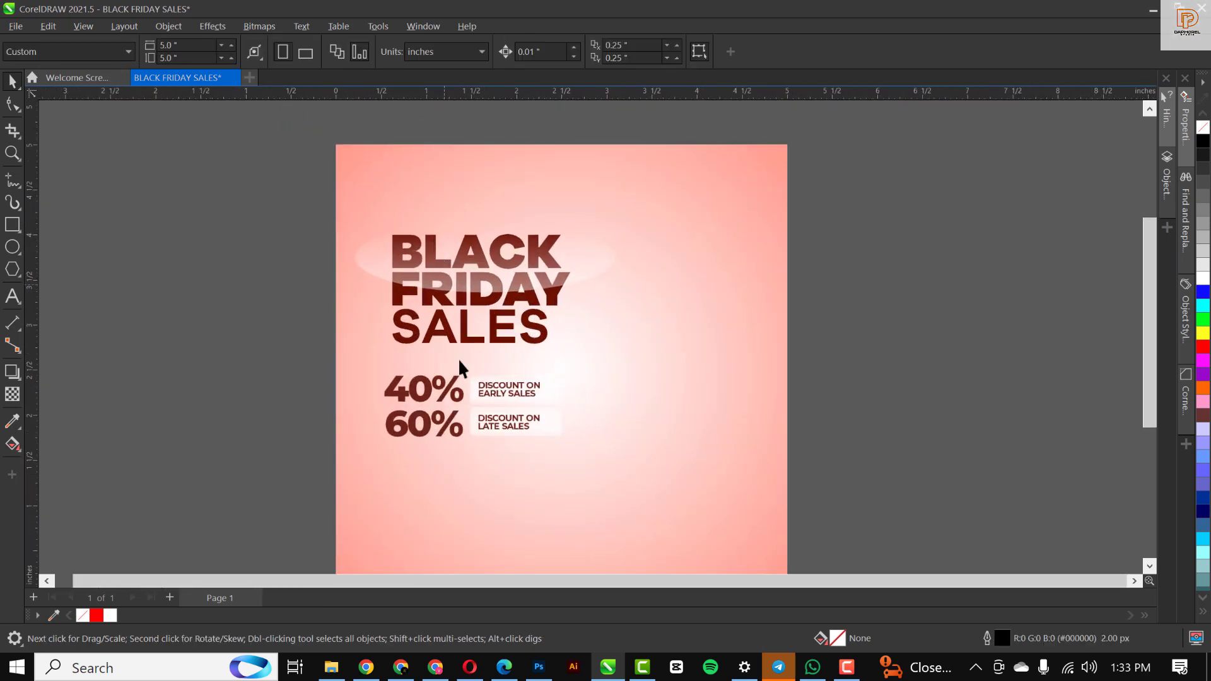
# Import the LIGHT sunburst image from the resource folder and move it beside the flyer, off the page's right edge.
pyautogui.click(678, 399)
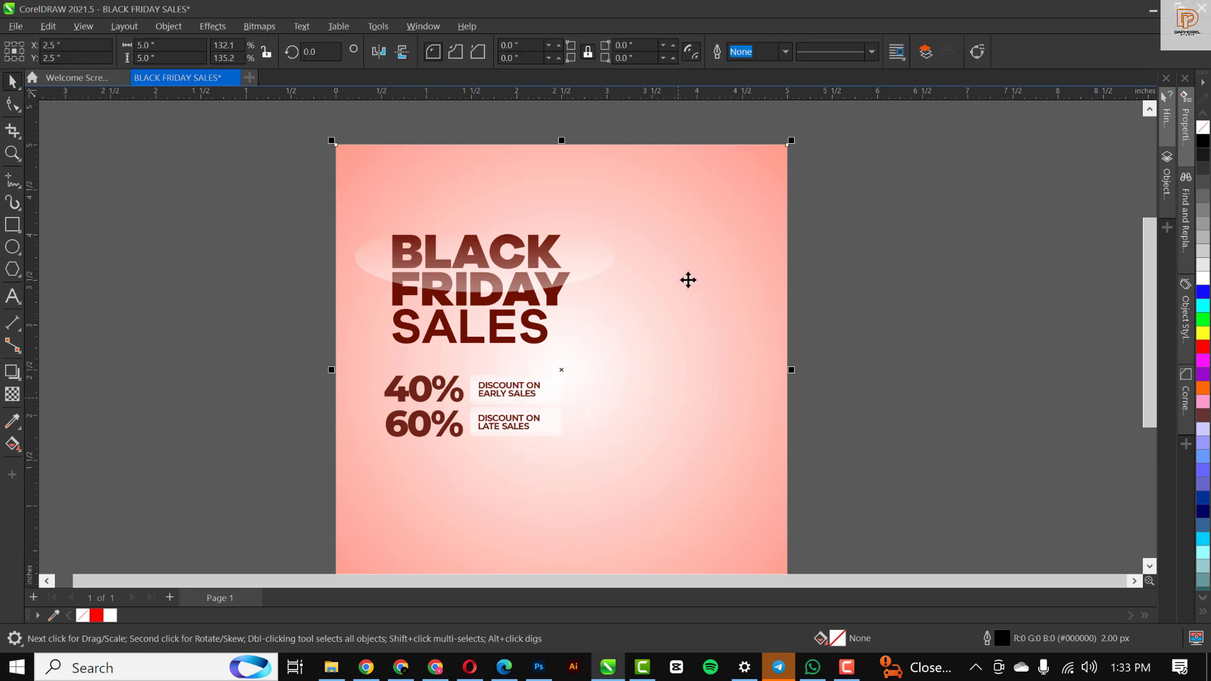
pyautogui.click(331, 667)
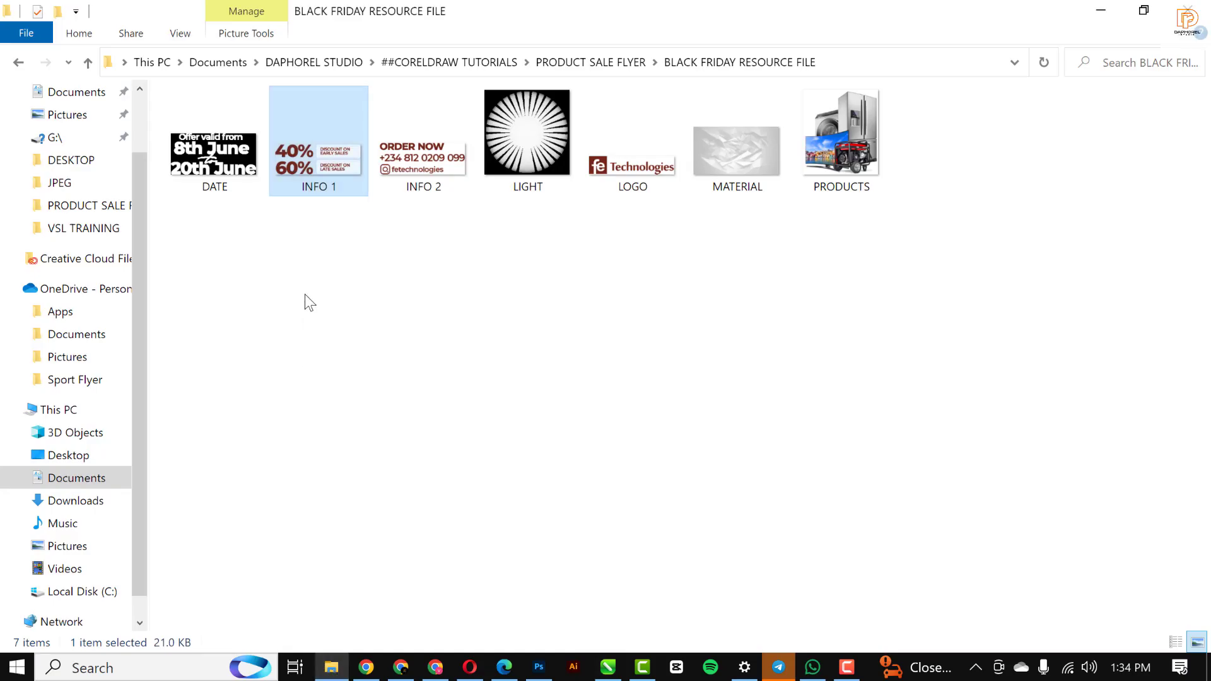
pyautogui.moveTo(538, 153); pyautogui.dragTo(725, 233)
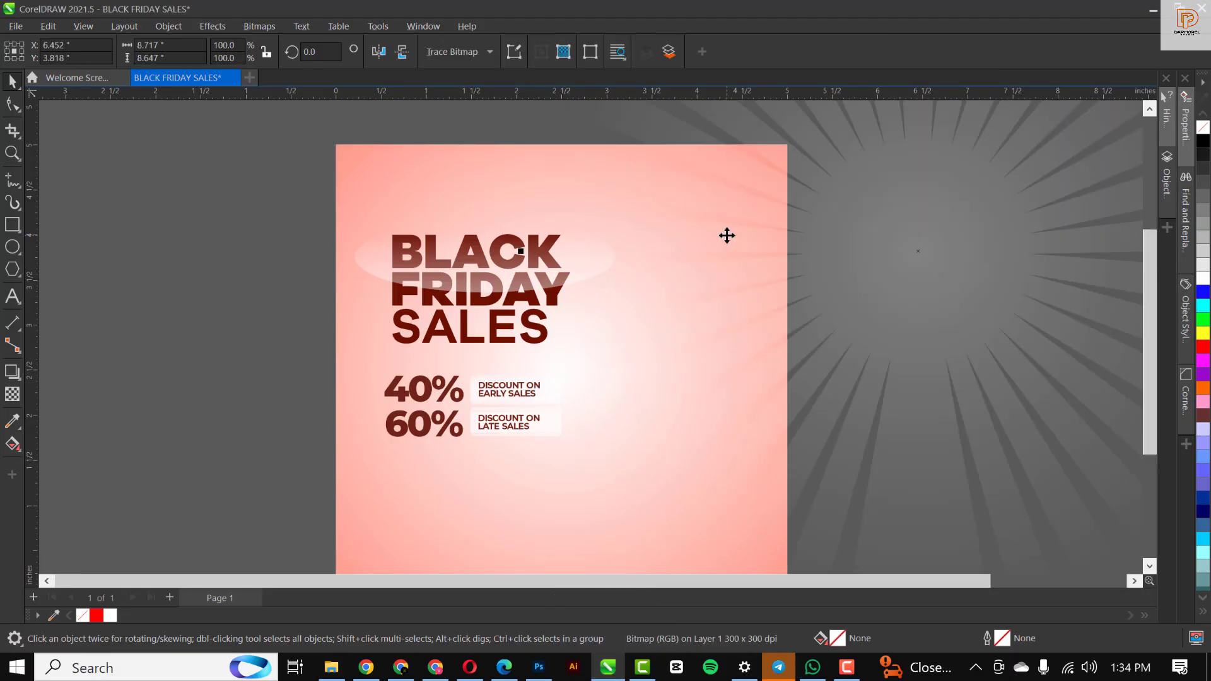
pyautogui.scroll(-2, 725, 235)
pyautogui.moveTo(891, 342); pyautogui.dragTo(1009, 319)
# PowerClip the sunburst image inside the gradient background rectangle.
pyautogui.rightClick(944, 307)
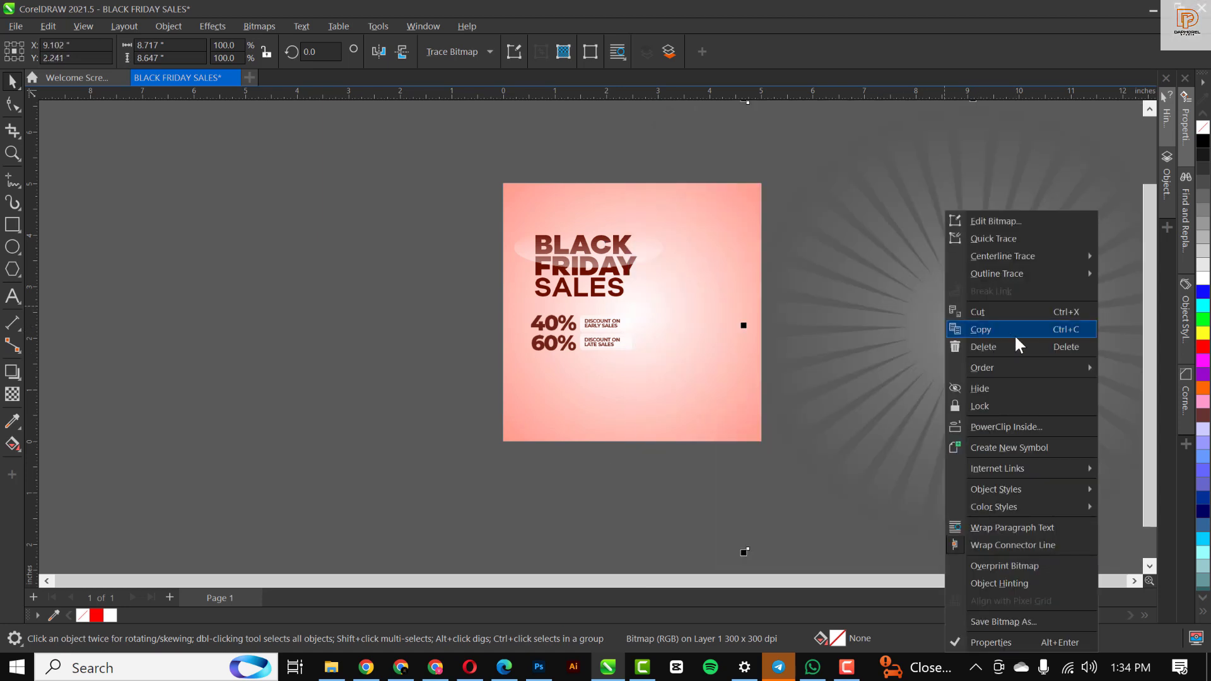
pyautogui.click(1009, 427)
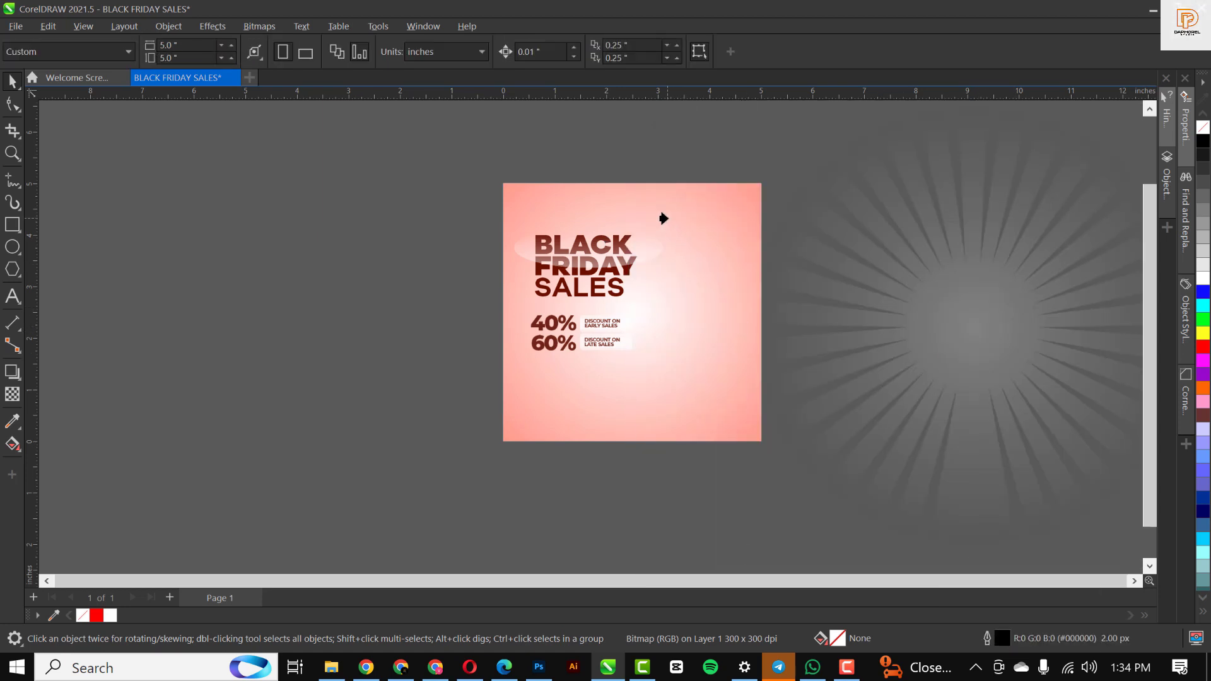
pyautogui.click(619, 202)
# Center the sunburst over the page inside the background's PowerClip, finish editing, and reopen the clip contents.
pyautogui.doubleClick(701, 242)
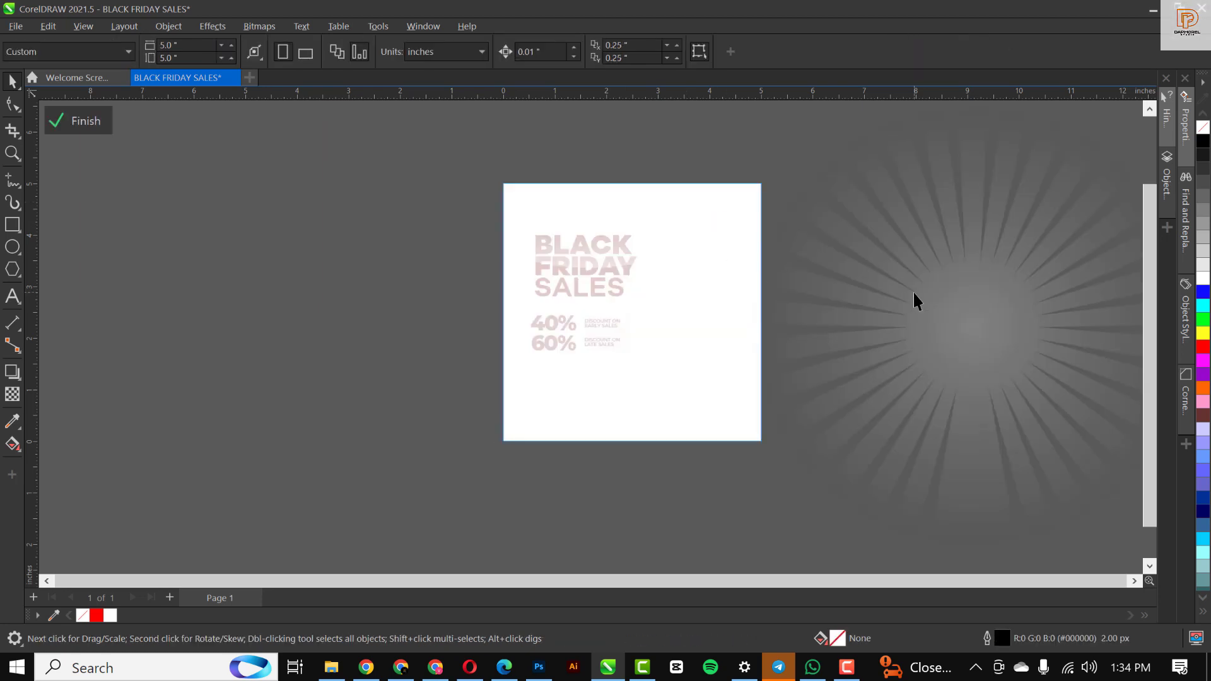
pyautogui.moveTo(789, 327); pyautogui.dragTo(729, 317)
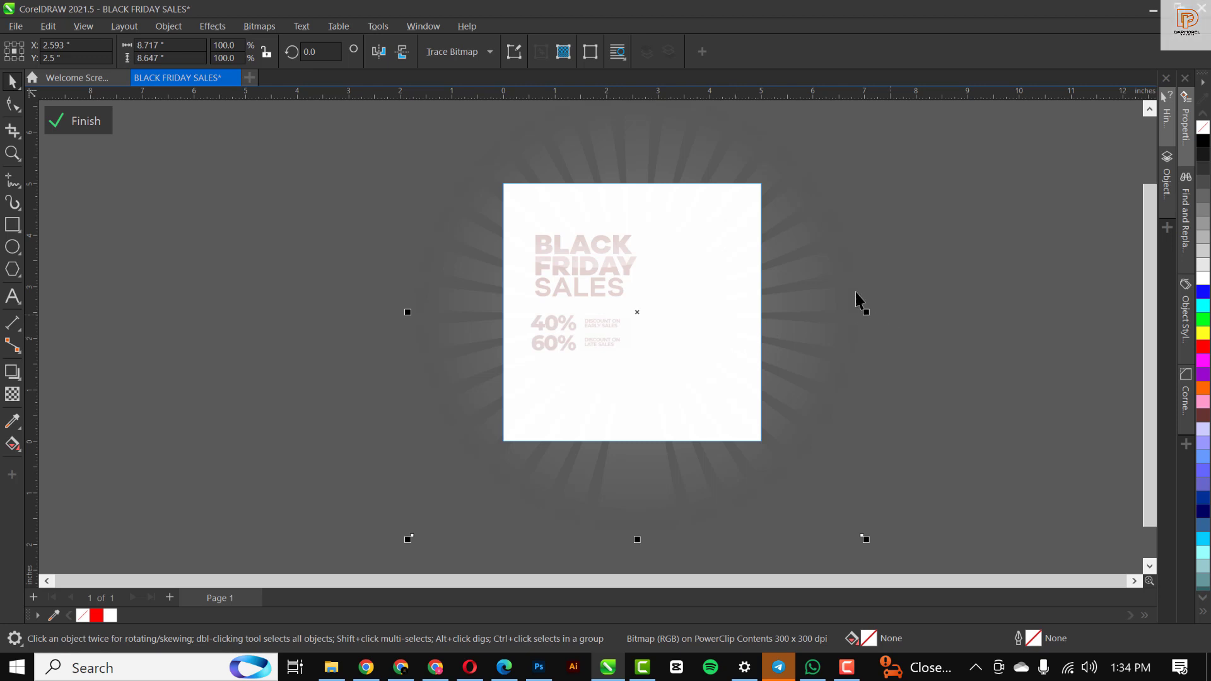
pyautogui.click(94, 126)
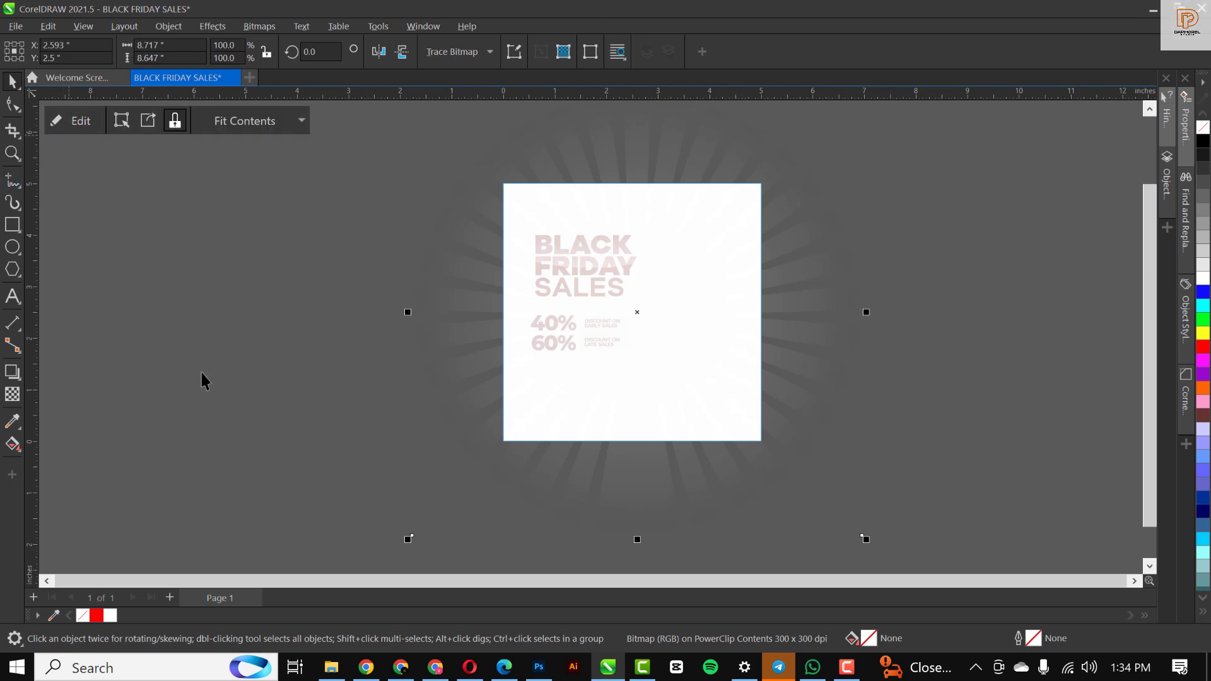
pyautogui.click(84, 121)
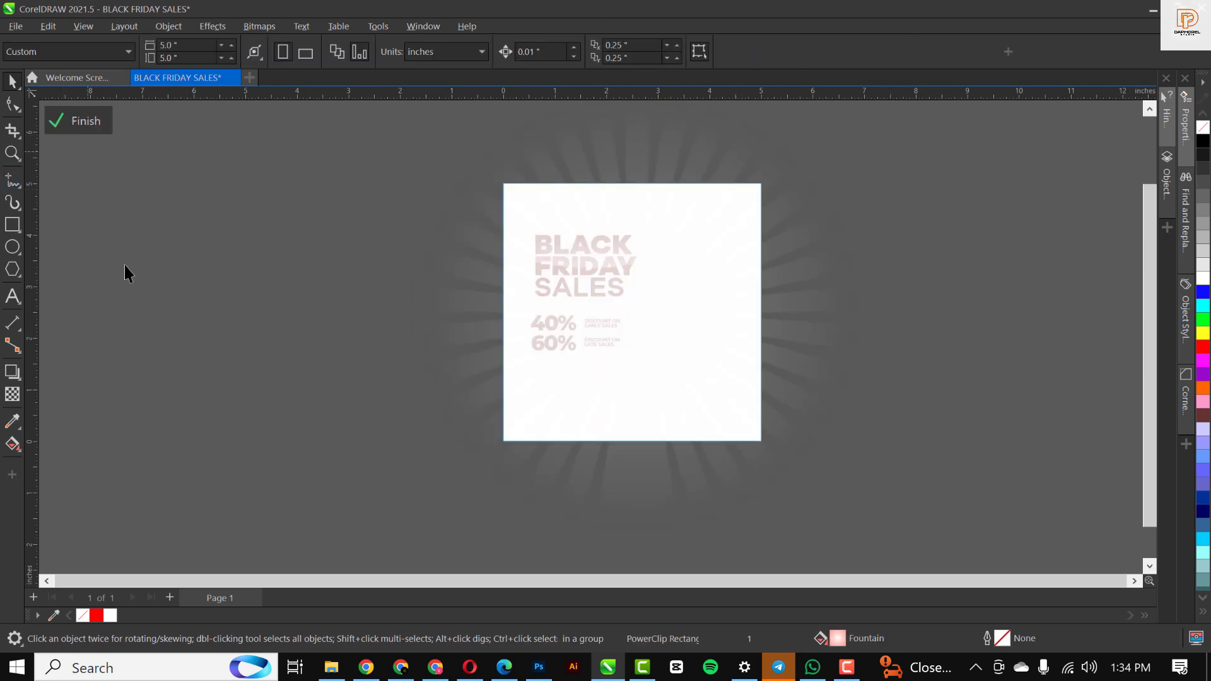
# Shift the sunburst lower inside the background's PowerClip and finish editing its contents.
pyautogui.click(81, 116)
pyautogui.click(328, 279)
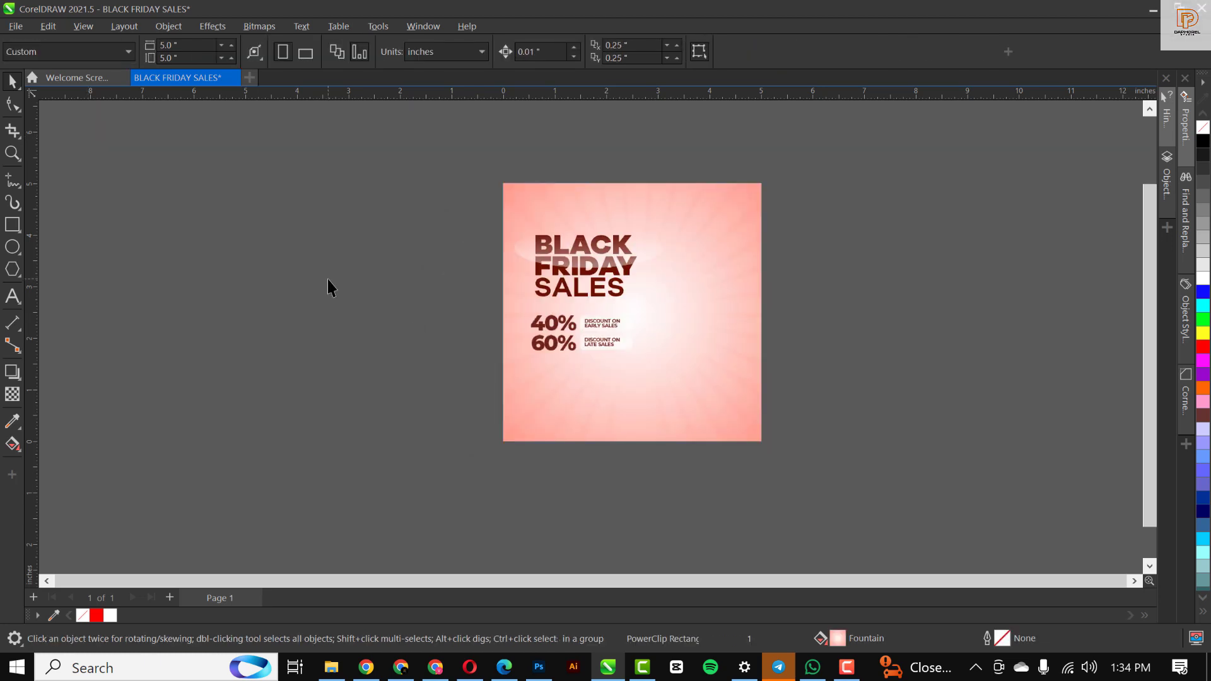
pyautogui.scroll(2, 662, 265)
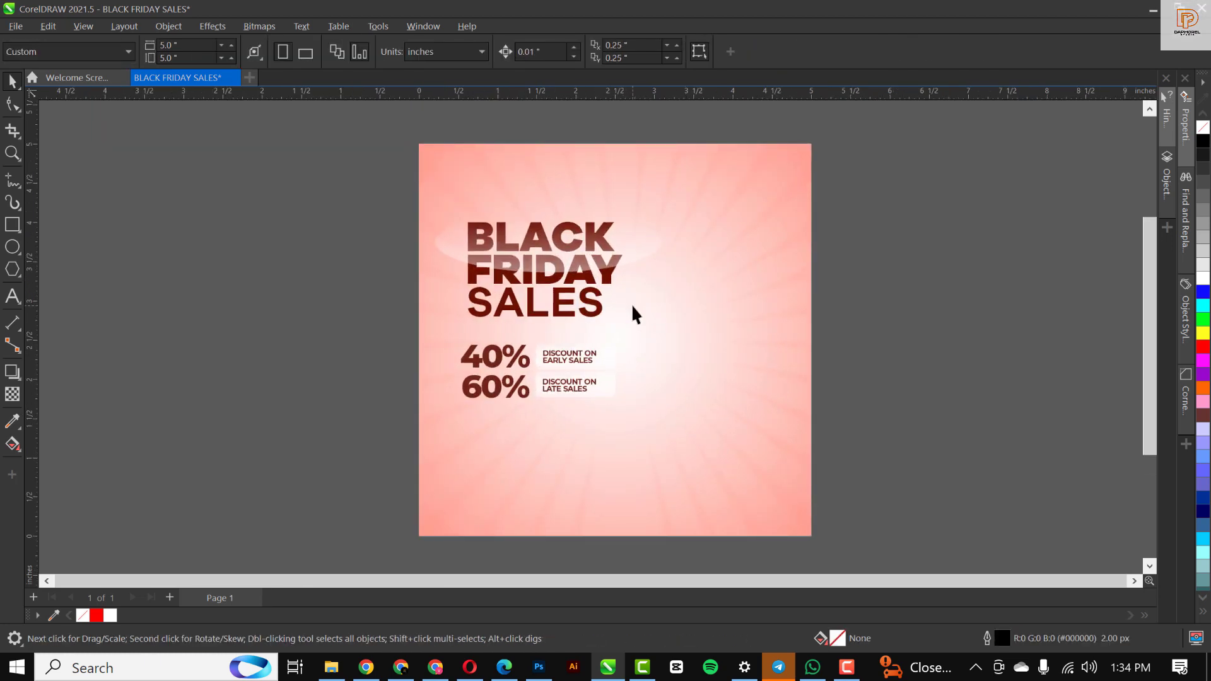
pyautogui.click(678, 388)
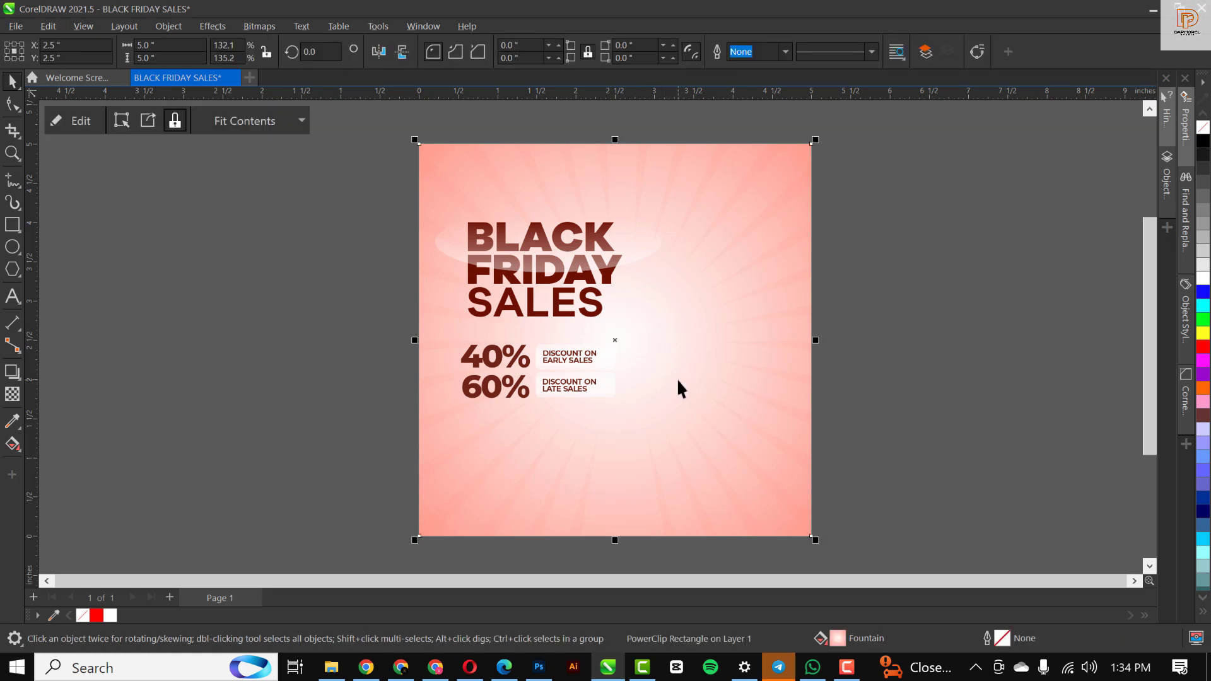
pyautogui.doubleClick(676, 374)
pyautogui.click(677, 369)
pyautogui.moveTo(721, 265); pyautogui.dragTo(726, 348)
pyautogui.keyDown('ctrl'); pyautogui.click(1110, 344); pyautogui.keyUp('ctrl')
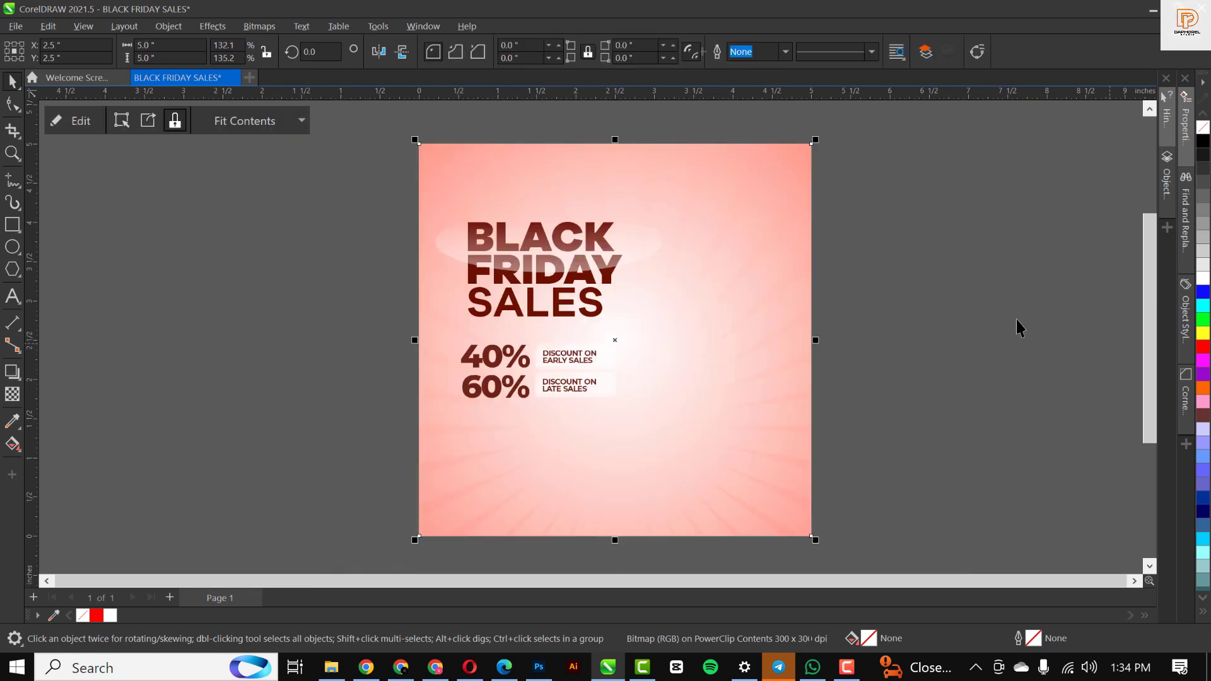
# Reposition the sunburst inside the background's PowerClip at about X 2.34, Y 2.16 inches and finish editing.
pyautogui.doubleClick(703, 370)
pyautogui.moveTo(719, 448); pyautogui.dragTo(663, 395)
pyautogui.moveTo(671, 401); pyautogui.dragTo(710, 410)
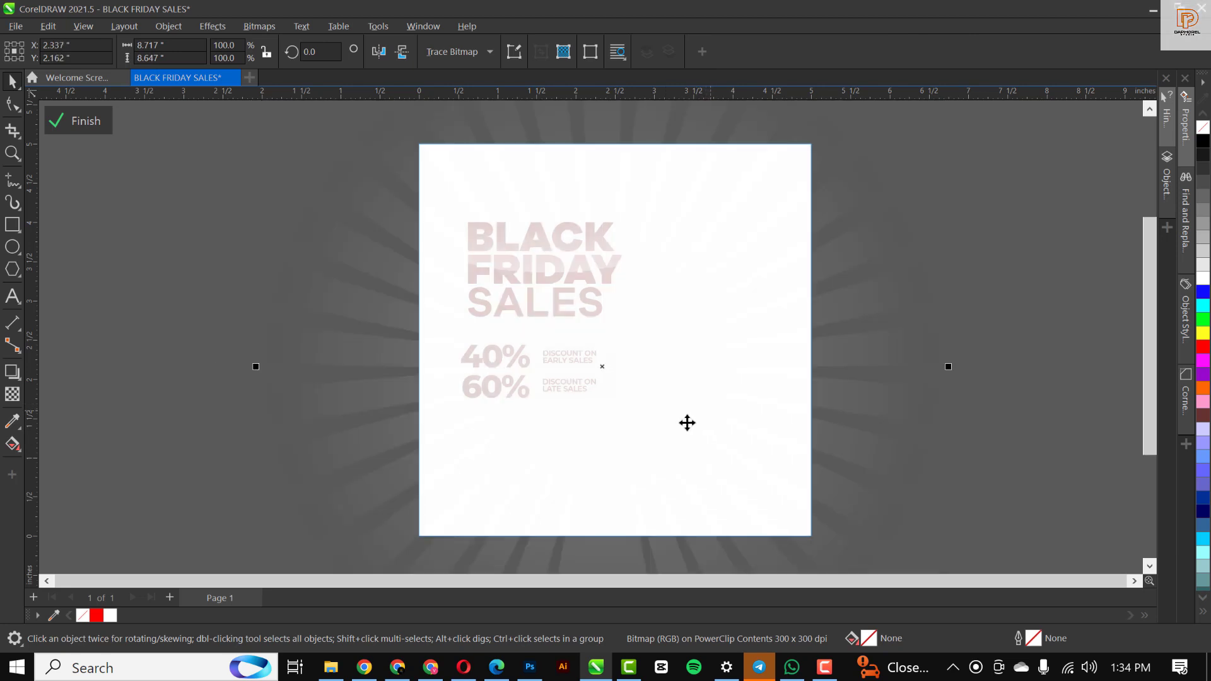
pyautogui.click(104, 123)
pyautogui.click(163, 349)
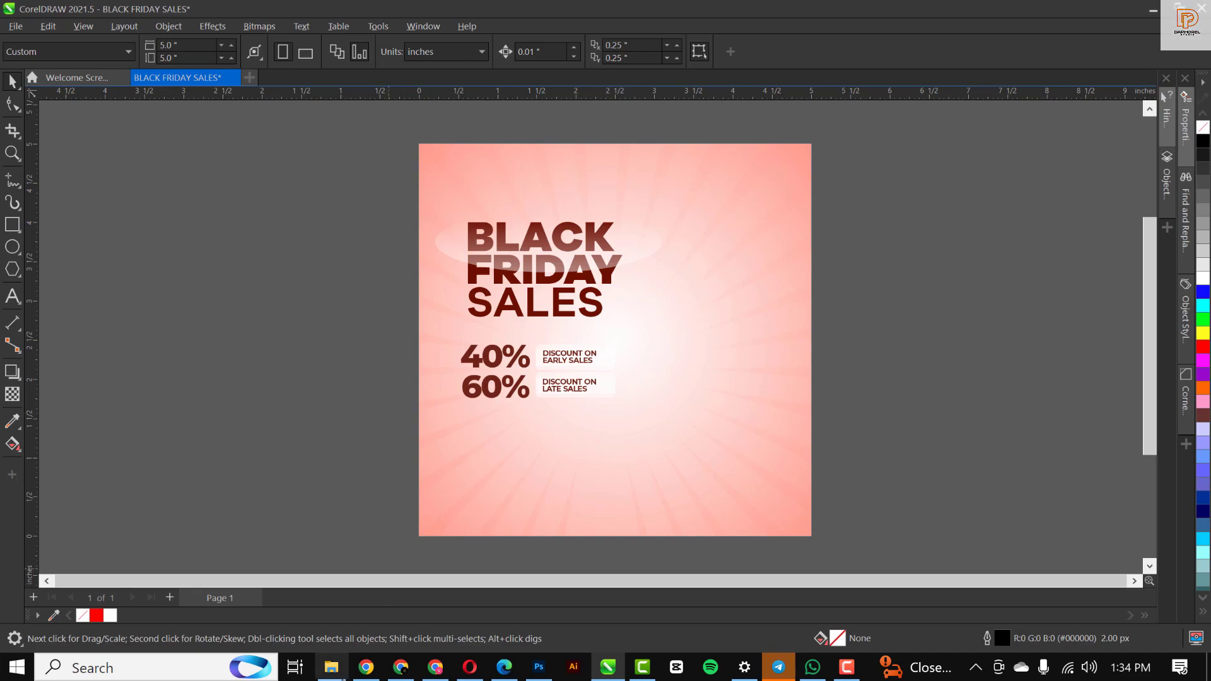
# Import the ORDER NOW contact image and place it below the 60% discount line, aligned with the headline's left edge.
pyautogui.click(332, 667)
pyautogui.moveTo(423, 166); pyautogui.dragTo(507, 449)
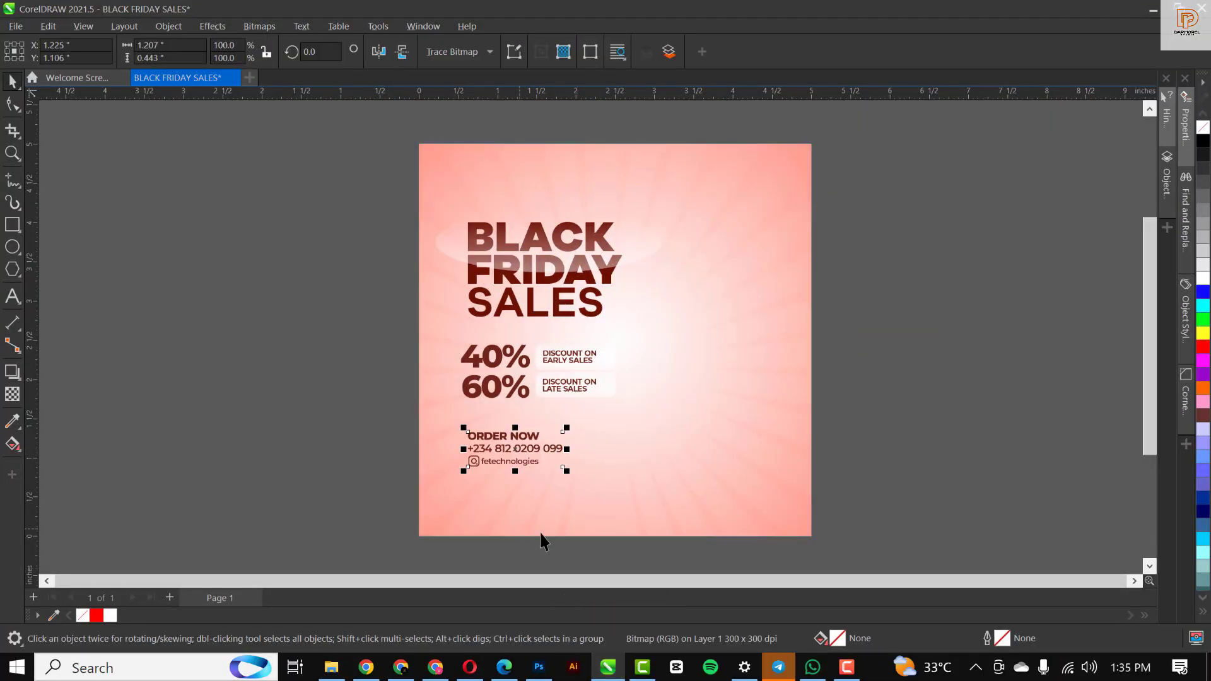
pyautogui.click(917, 372)
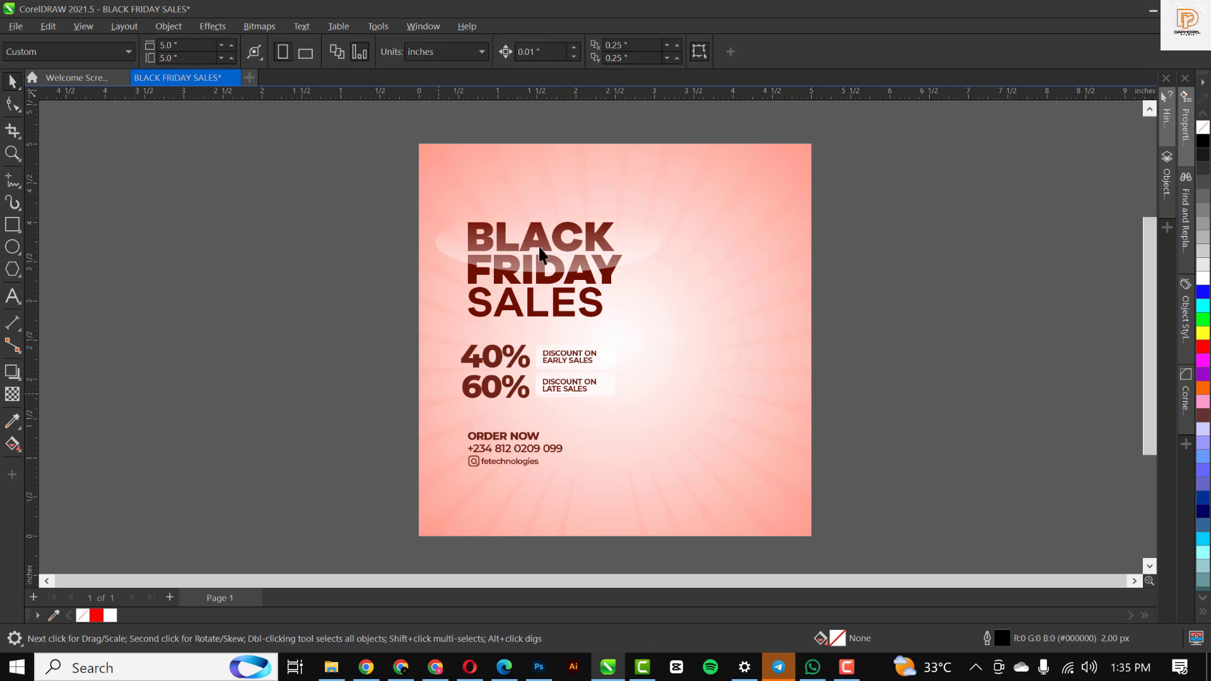
# Draw a white rectangle without outline, about 3.23 by 0.89 inches, in the page's lower-left corner.
pyautogui.click(12, 224)
pyautogui.moveTo(418, 462); pyautogui.dragTo(638, 530)
pyautogui.press('Delete')
pyautogui.scroll(2, 427, 535)
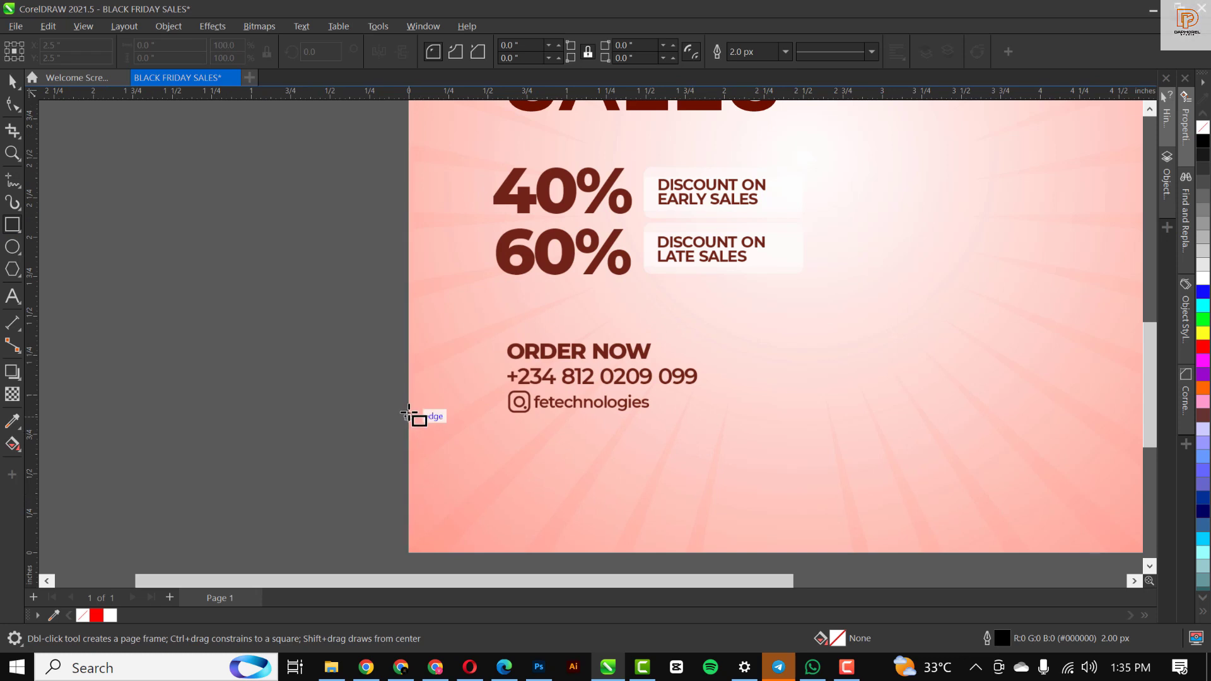
pyautogui.moveTo(408, 412); pyautogui.dragTo(918, 553)
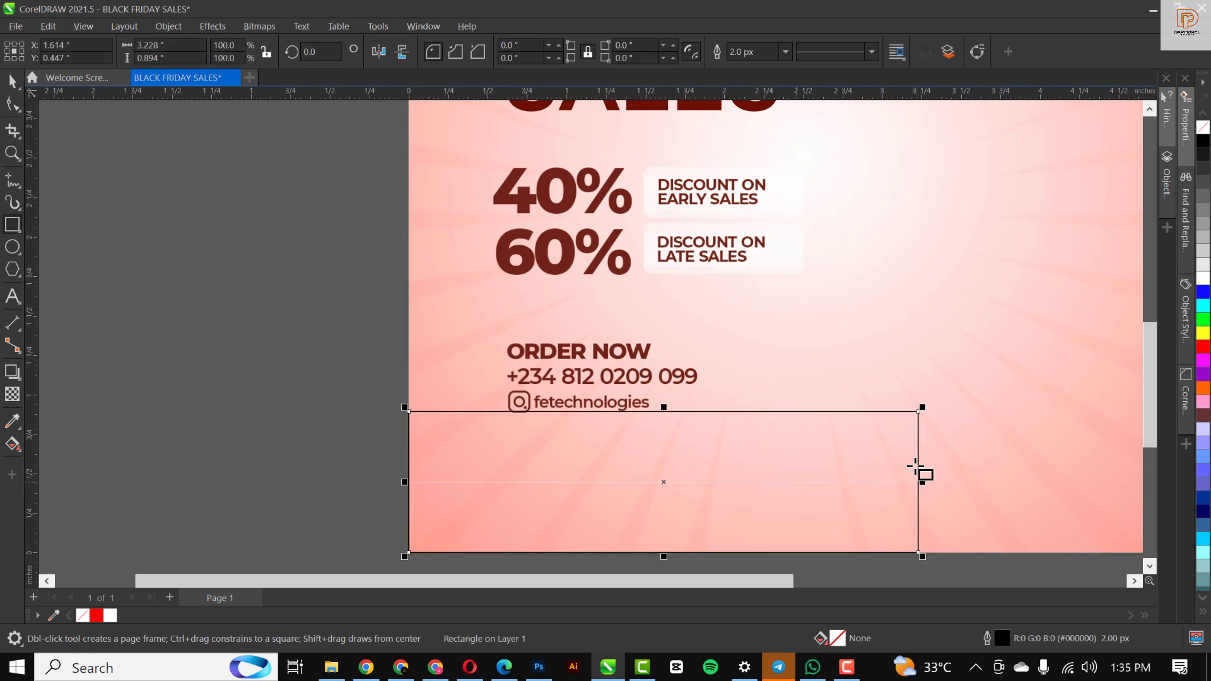
pyautogui.click(1204, 279)
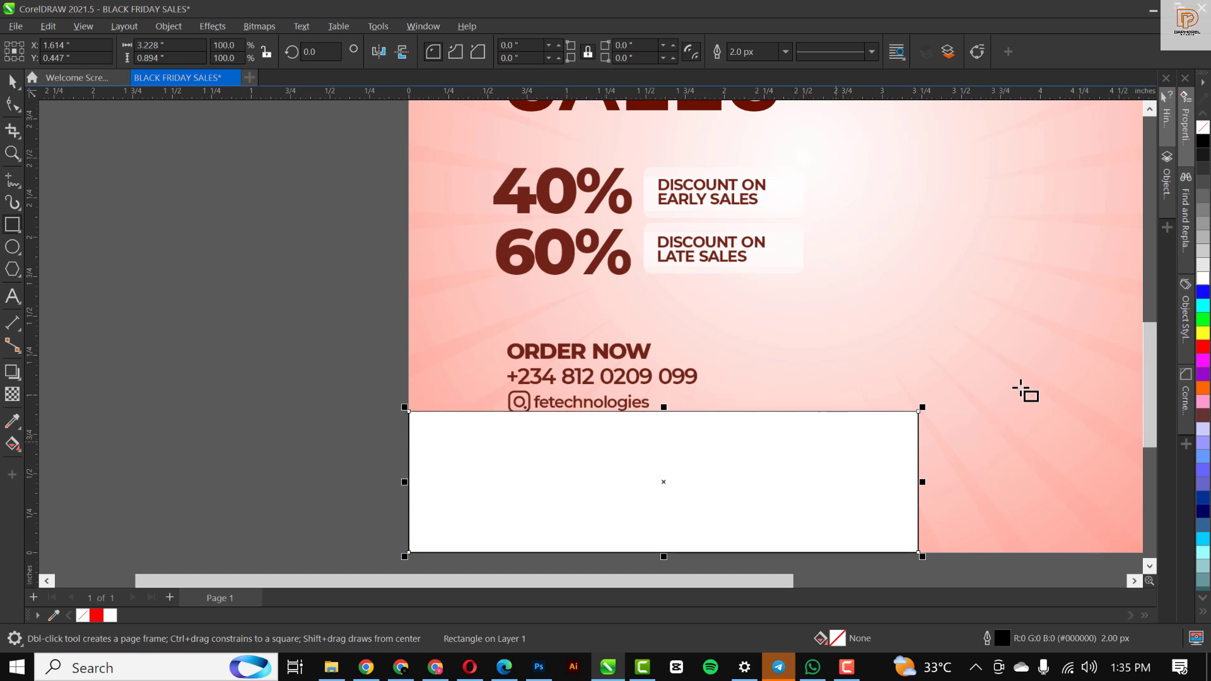
pyautogui.rightClick(1203, 128)
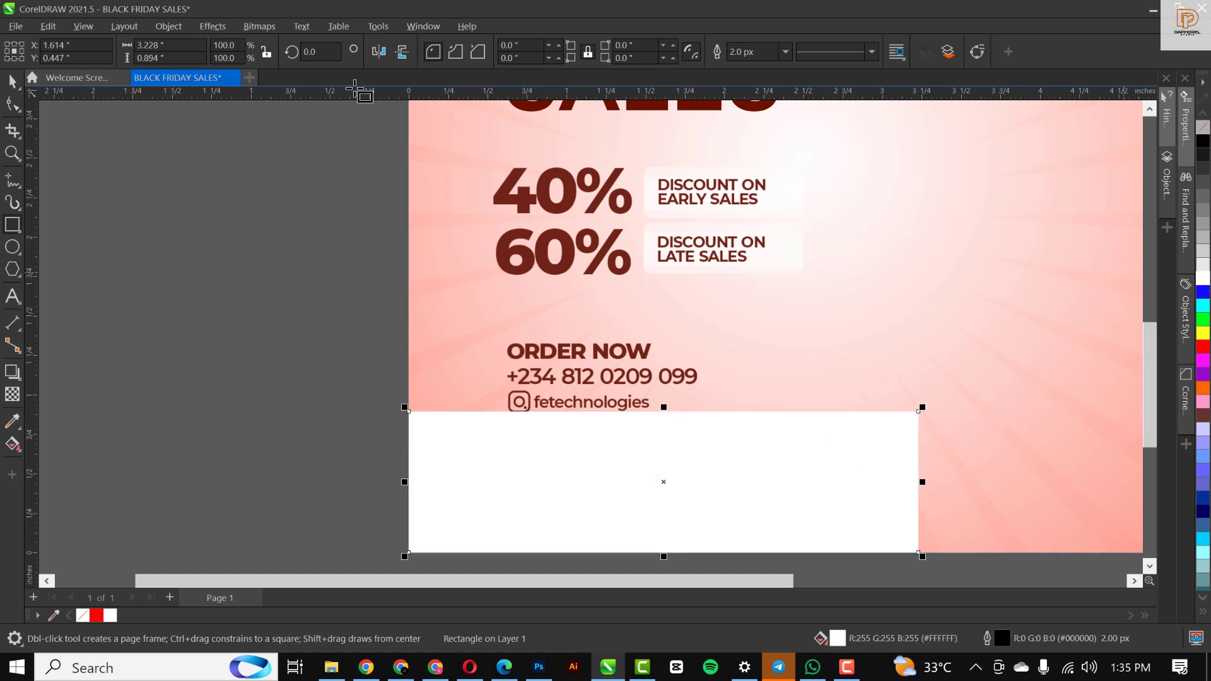
# Apply a fountain transparency that fades the white rectangle out from its middle toward its right edge.
pyautogui.click(12, 395)
pyautogui.moveTo(632, 492); pyautogui.dragTo(921, 497)
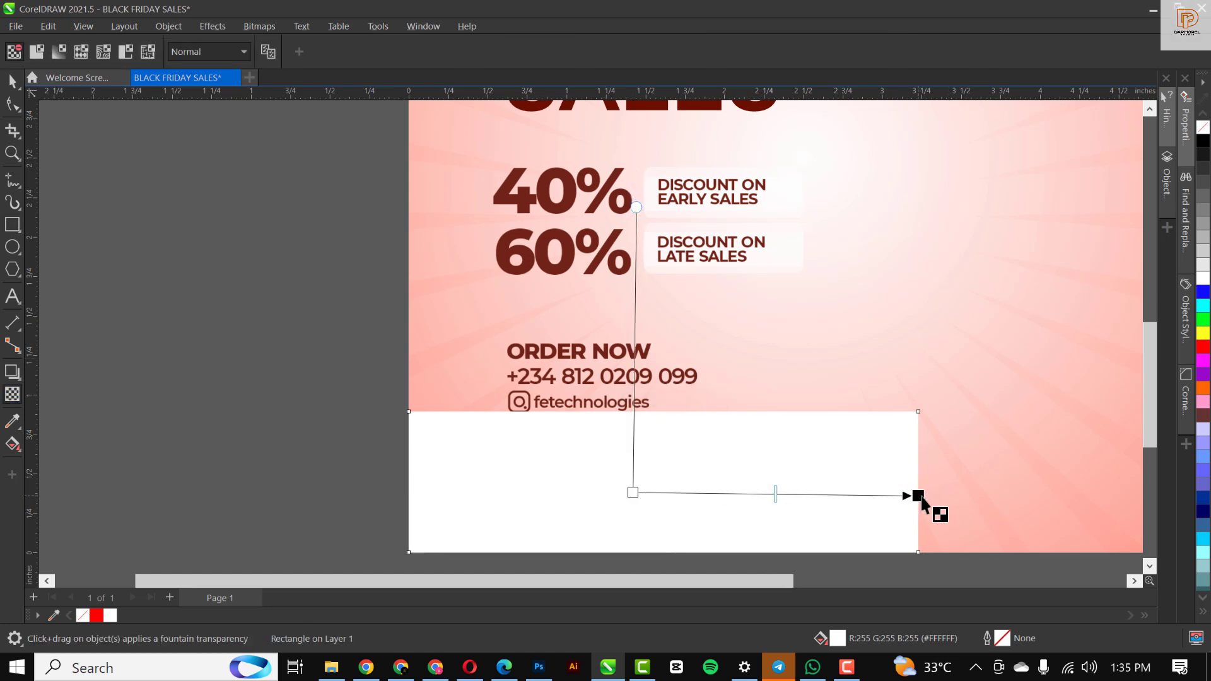
pyautogui.press('space')
pyautogui.click(634, 501)
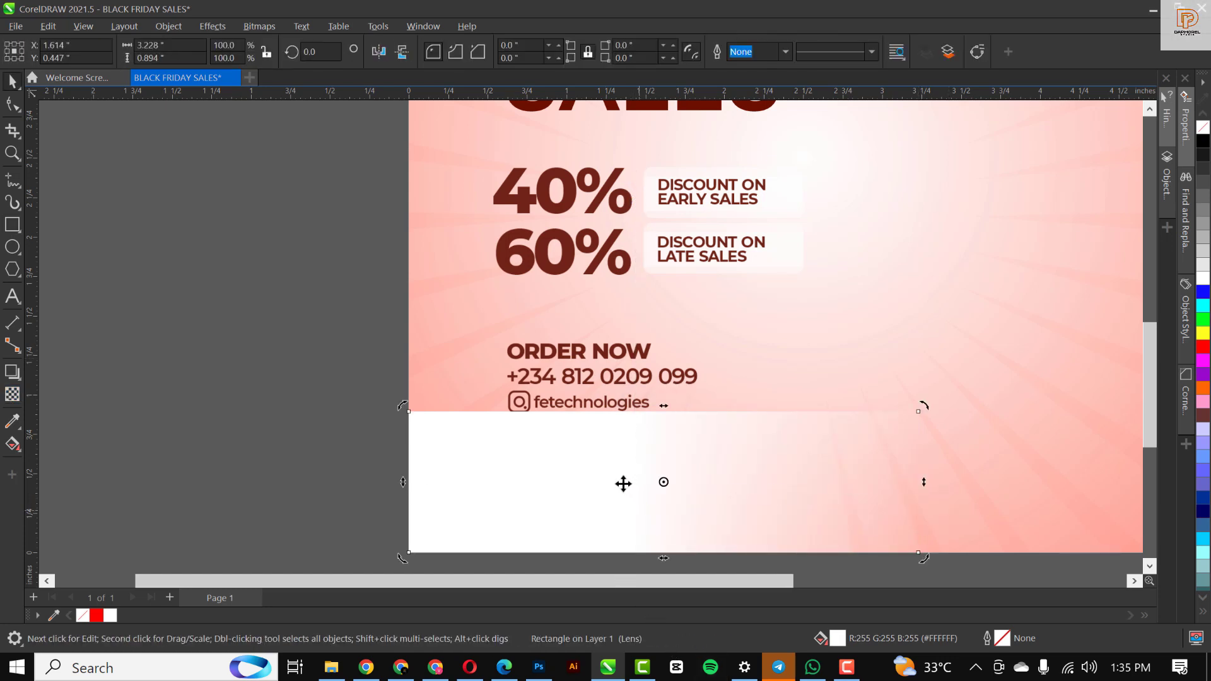
# Convert the faded white rectangle to a bitmap.
pyautogui.click(263, 26)
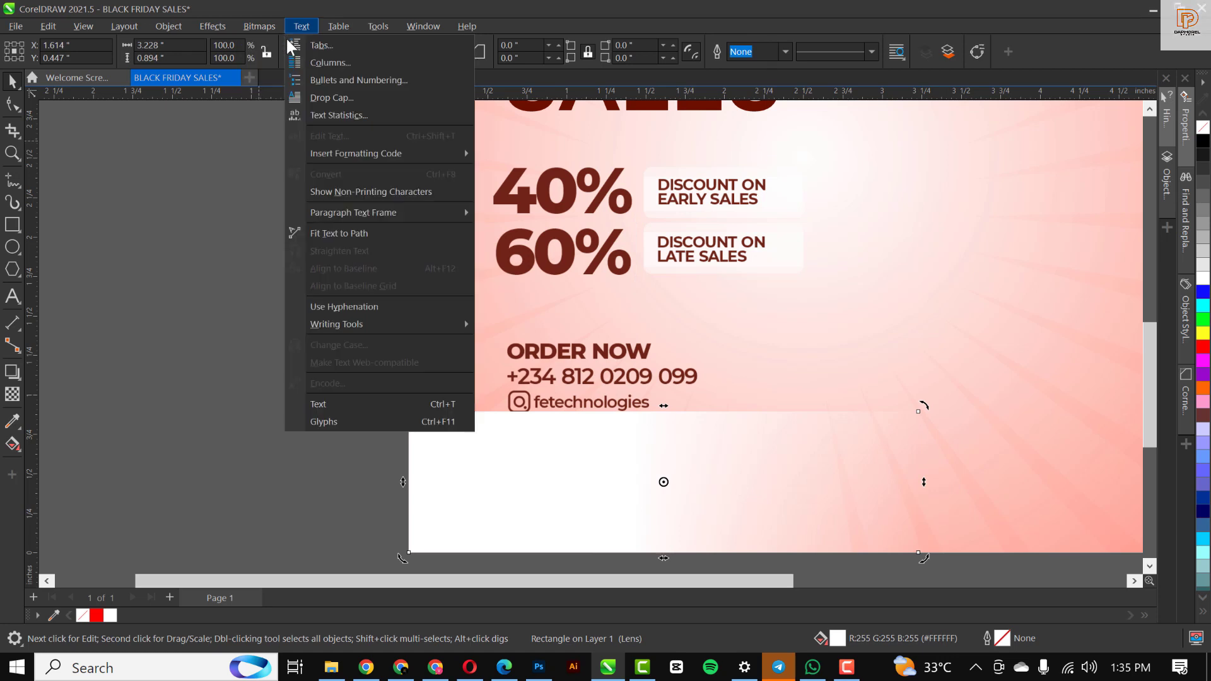
pyautogui.click(295, 45)
pyautogui.click(763, 474)
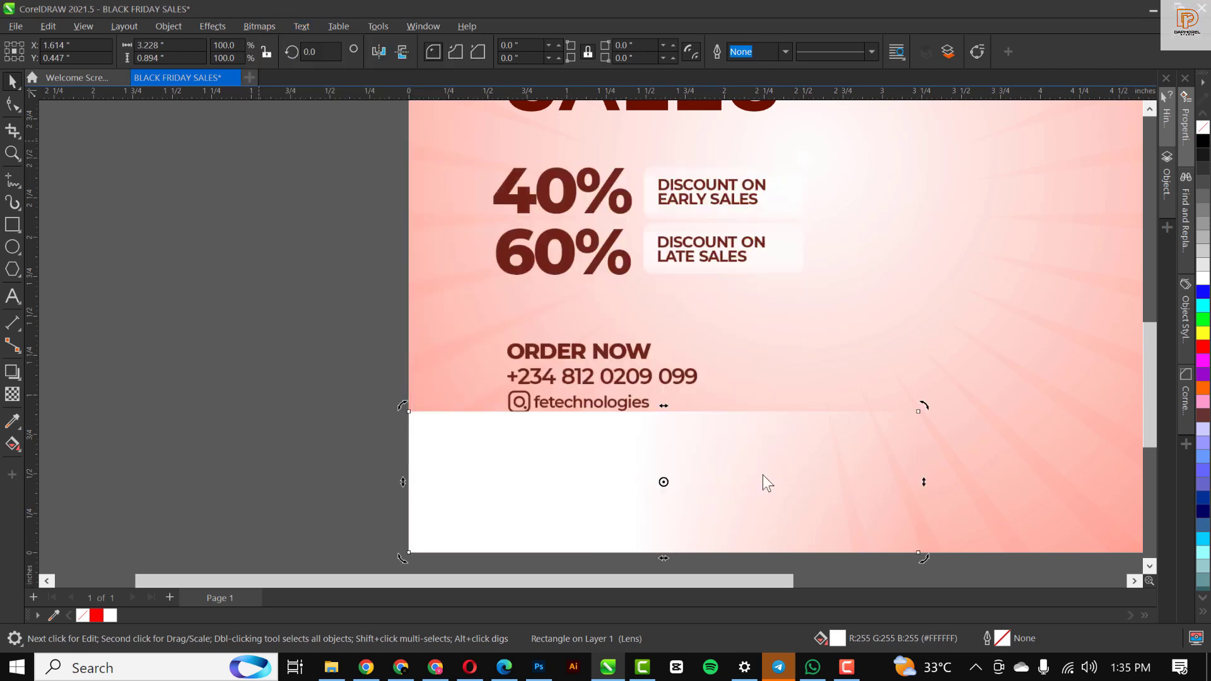
pyautogui.click(256, 26)
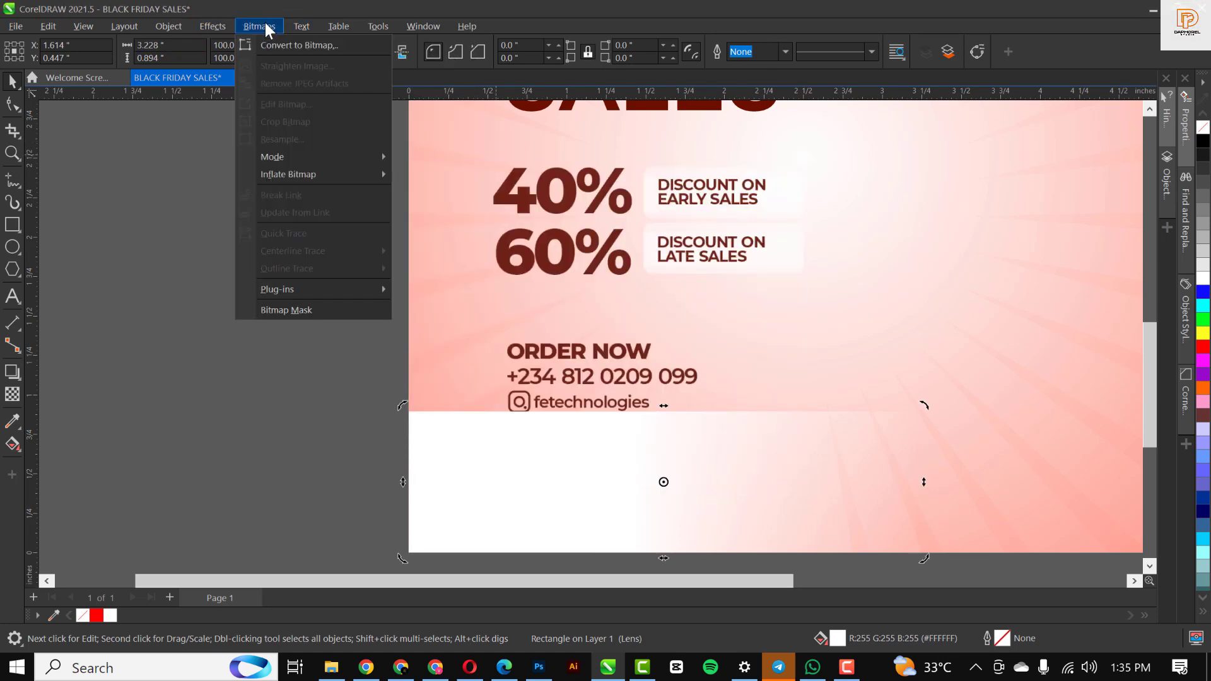
pyautogui.click(293, 44)
pyautogui.click(622, 426)
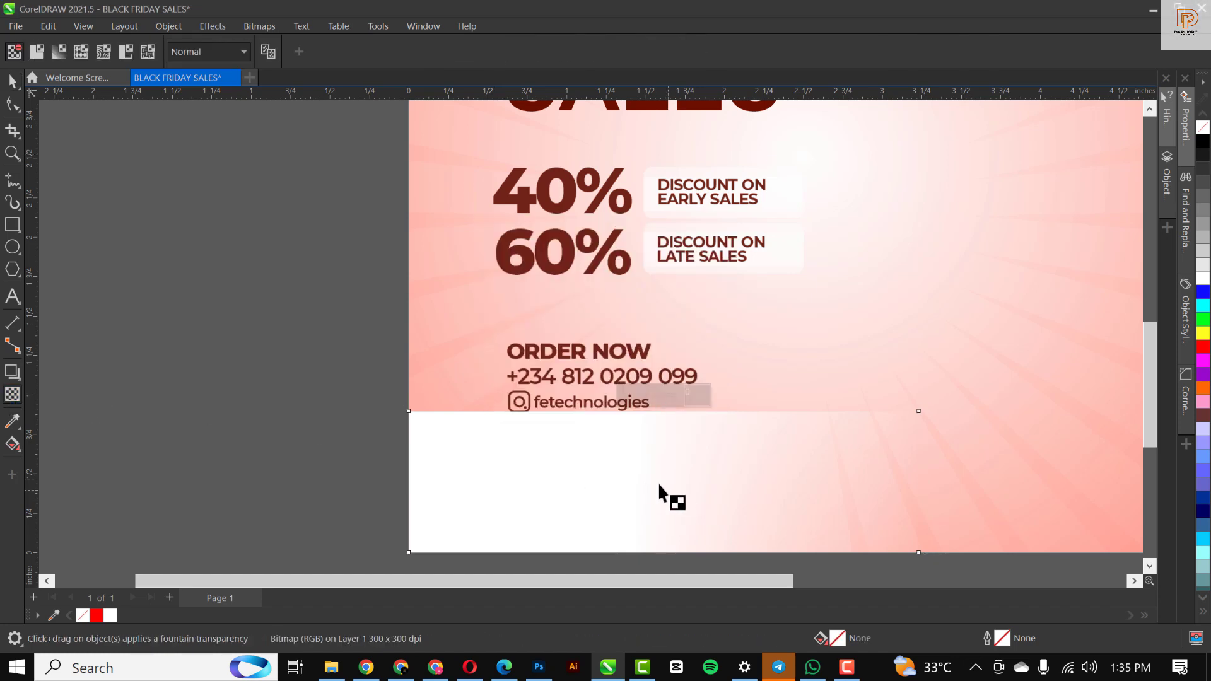
# Fade the white bitmap toward its upper edge with a fountain transparency and resize it to about 4.10 by 1.16 inches.
pyautogui.moveTo(630, 474); pyautogui.dragTo(631, 405)
pyautogui.press('space')
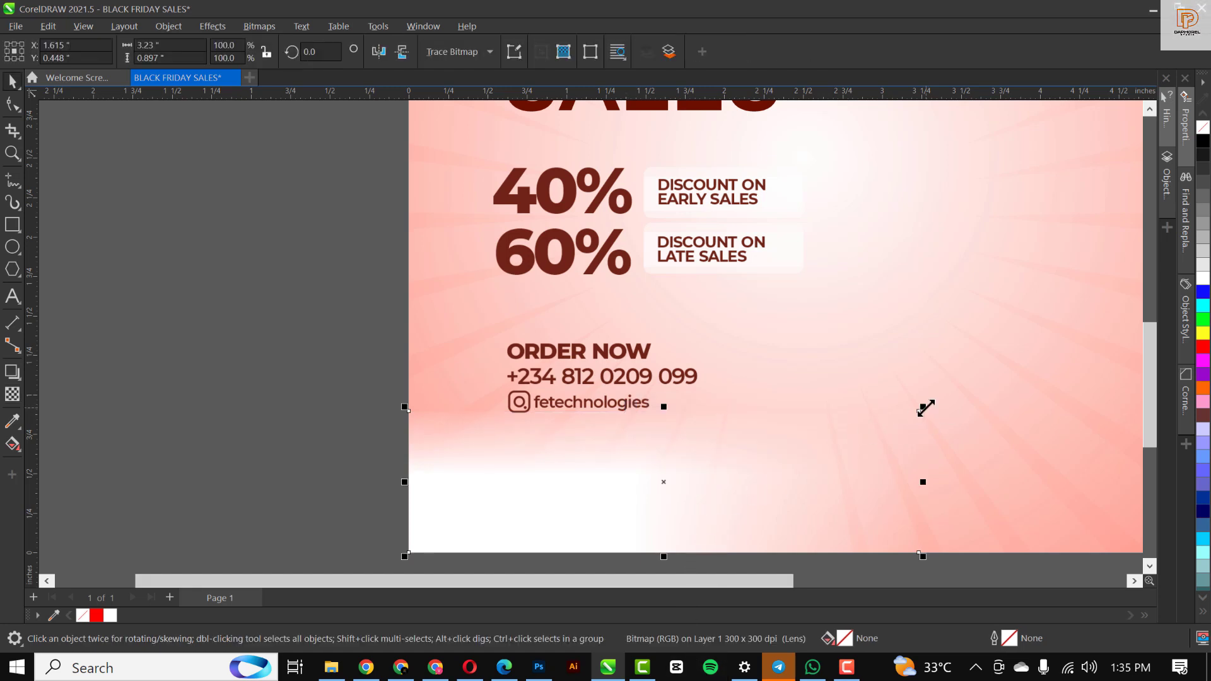
pyautogui.moveTo(921, 407); pyautogui.dragTo(1069, 369)
pyautogui.scroll(-2, 744, 470)
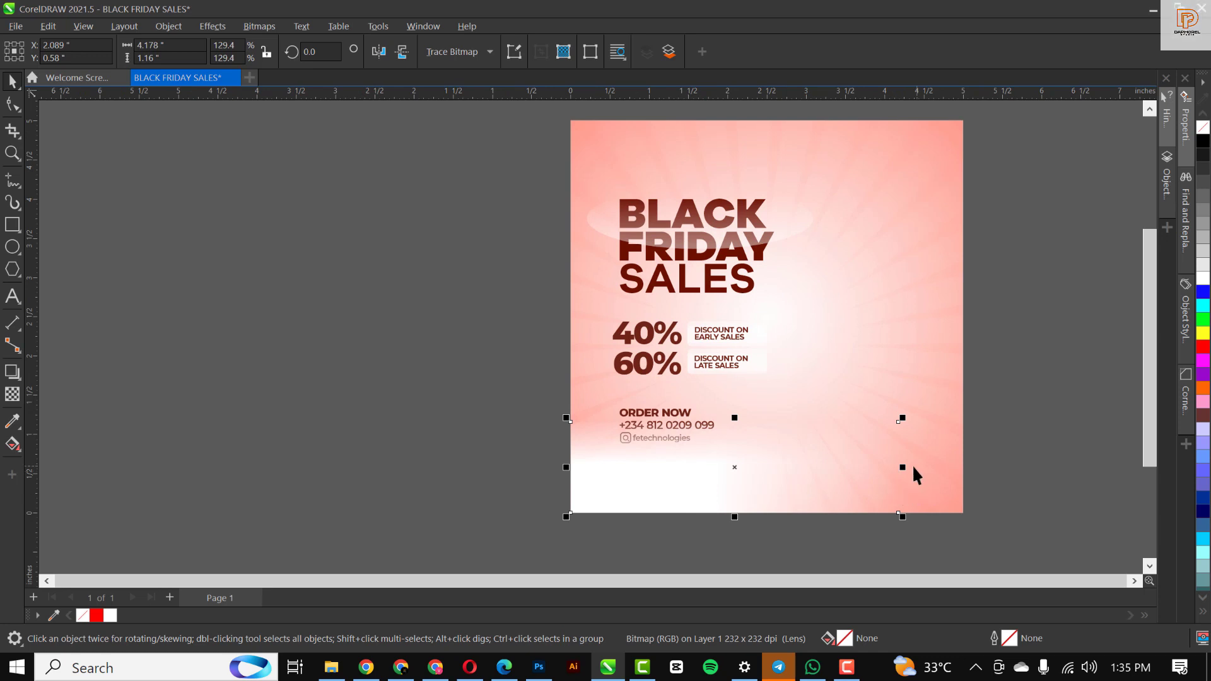
pyautogui.moveTo(902, 467)
pyautogui.mouseDown()
pyautogui.moveTo(961, 467)
pyautogui.moveTo(898, 474)
pyautogui.mouseUp()
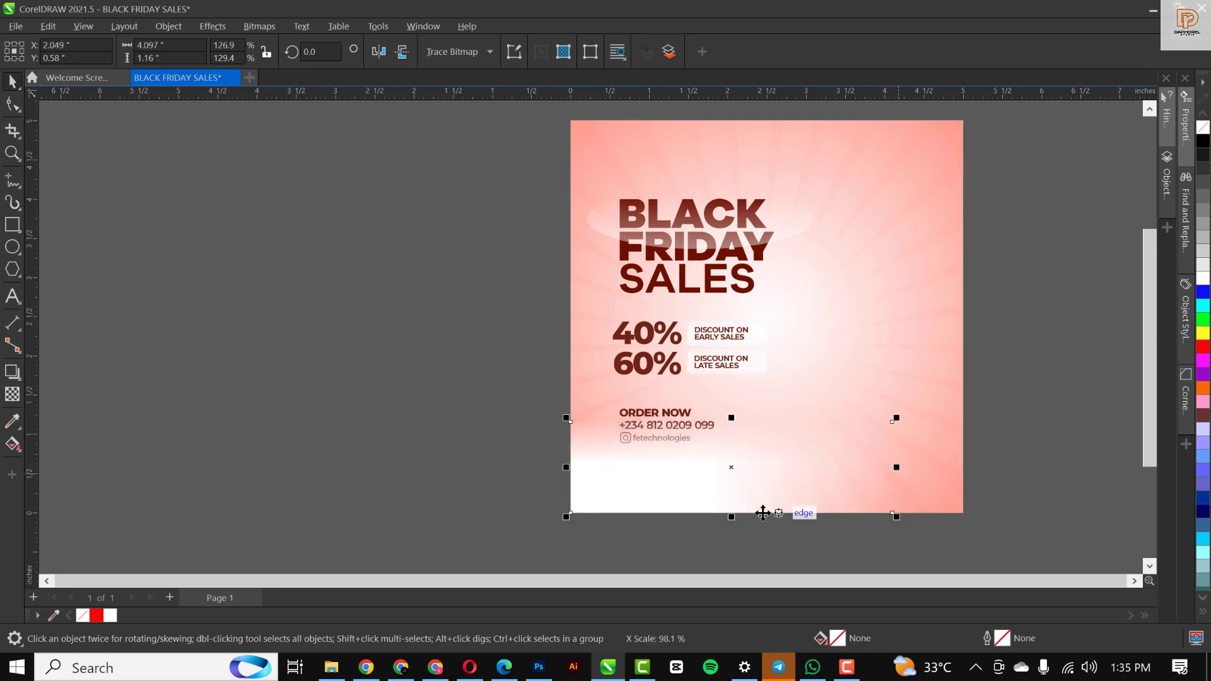
# Move the white fade bitmap into the background's PowerClip, enlarge it to about 5.90 by 1.67 inches, and finish editing.
pyautogui.hotkey('ctrl', 'x')
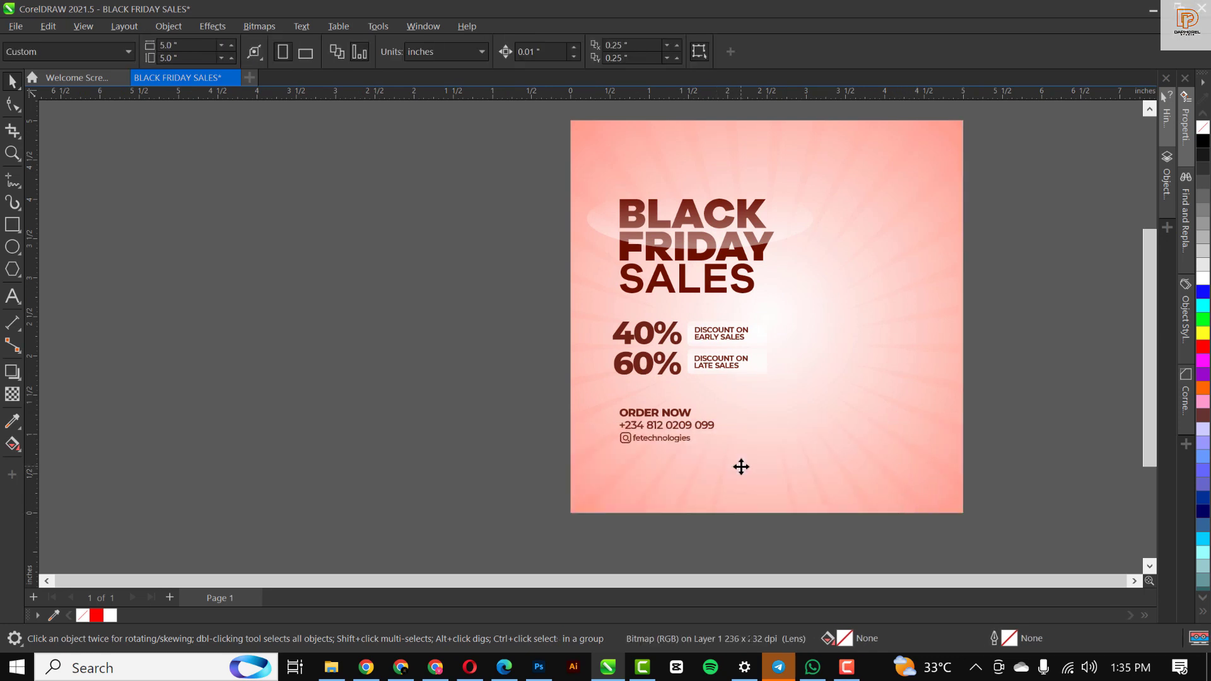
pyautogui.doubleClick(741, 466)
pyautogui.hotkey('ctrl', 'v')
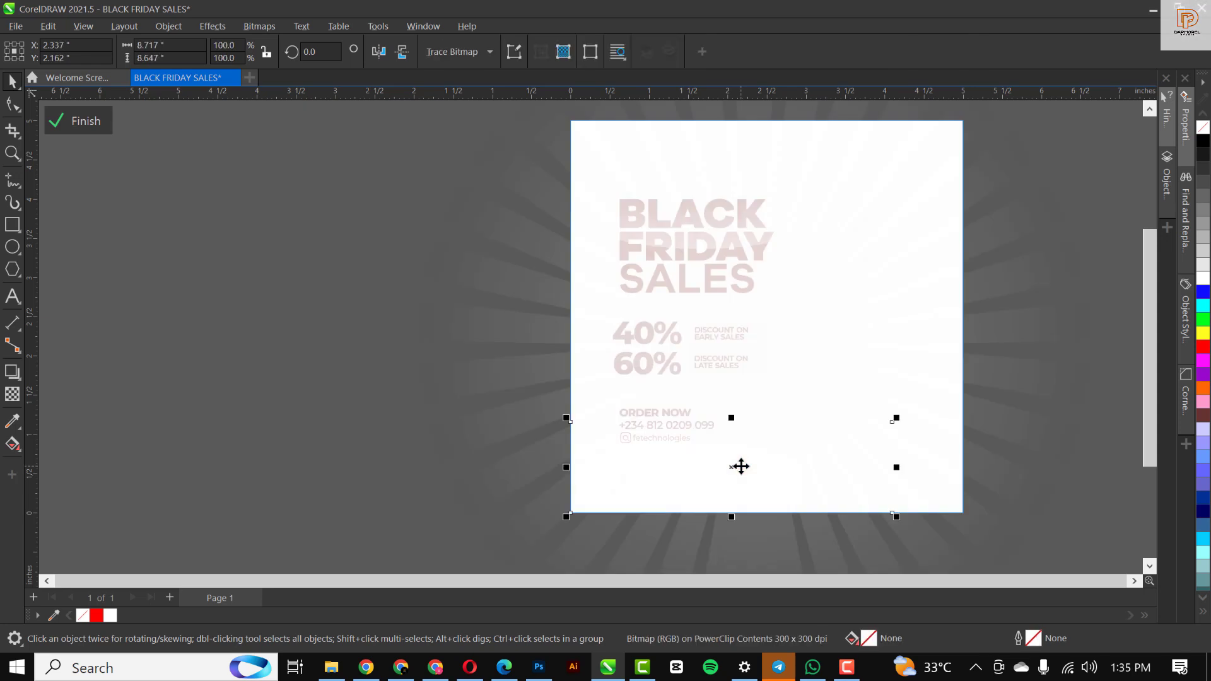
pyautogui.moveTo(896, 519); pyautogui.dragTo(961, 546)
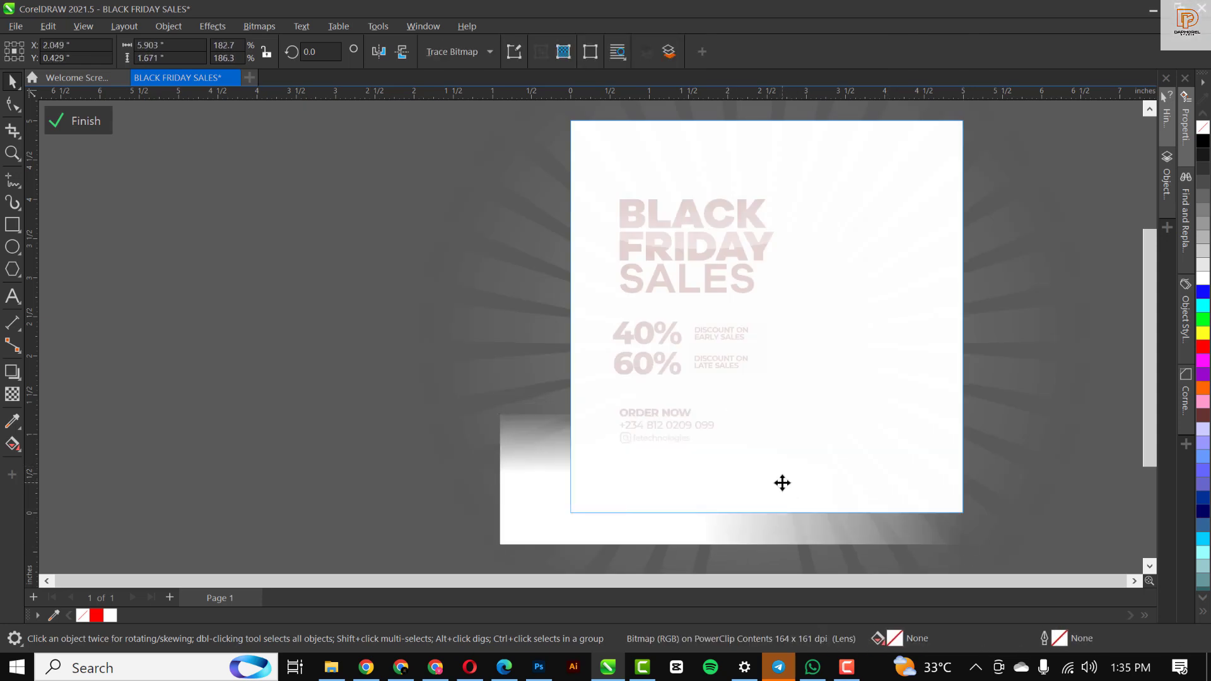
pyautogui.keyDown('ctrl'); pyautogui.click(381, 449); pyautogui.keyUp('ctrl')
pyautogui.click(297, 468)
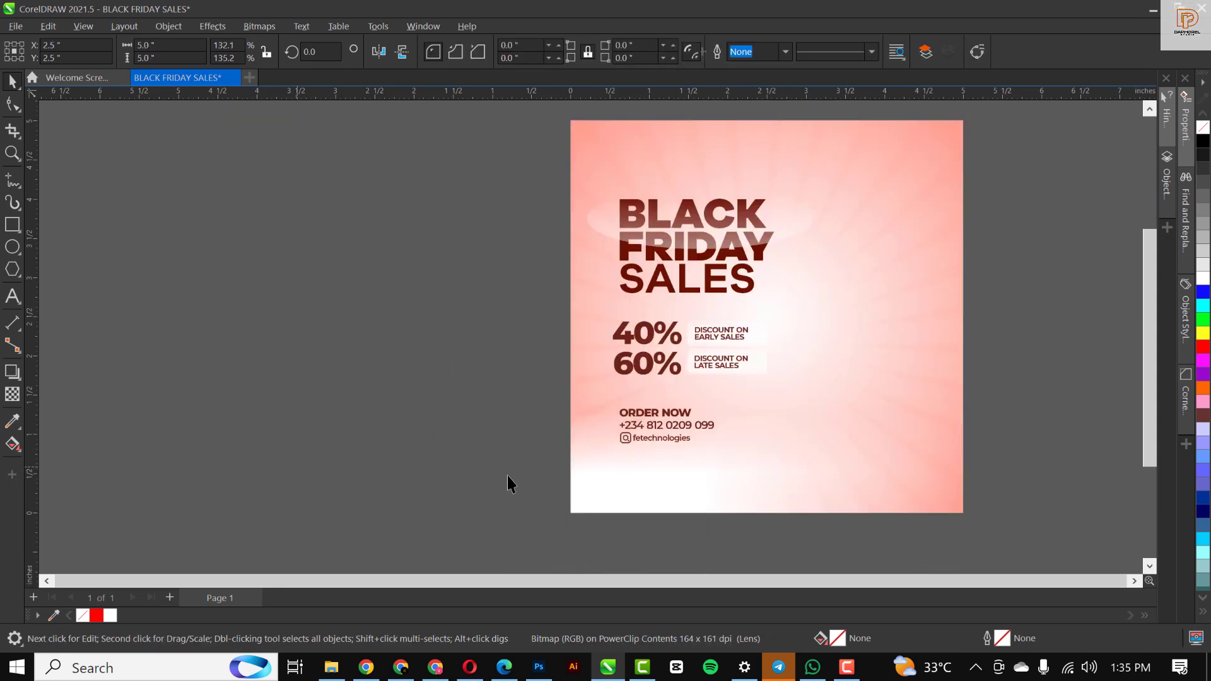
pyautogui.hotkey('shift', 'F4')
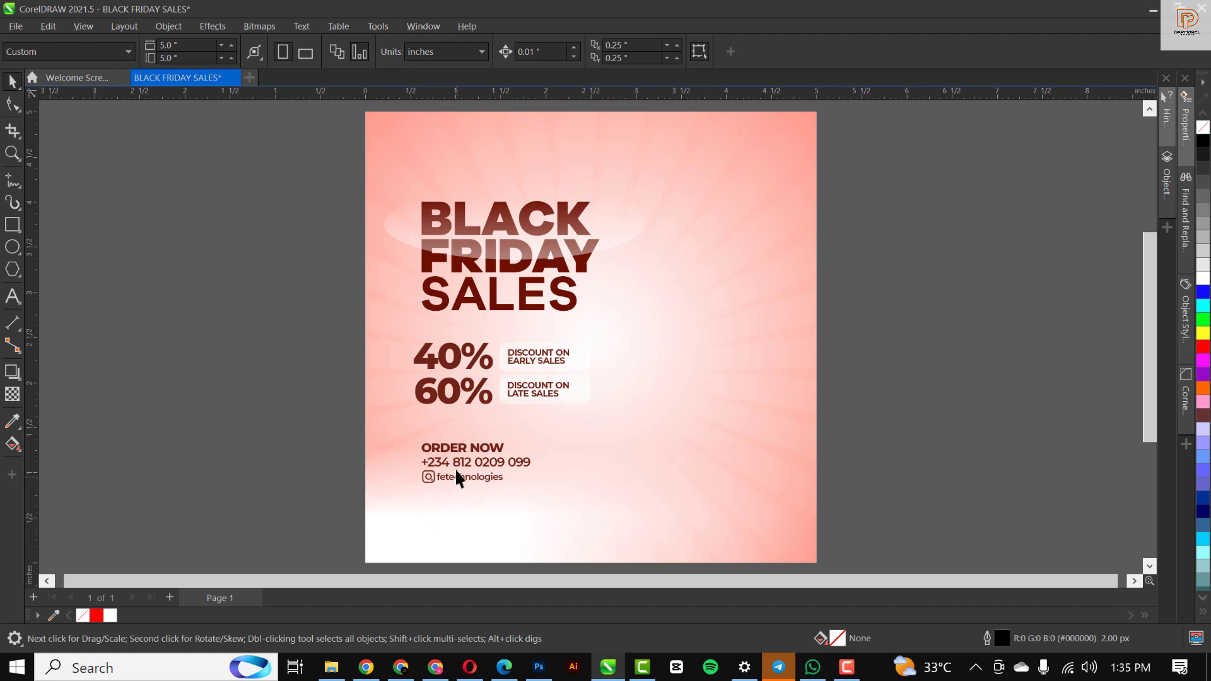
# Lower the ORDER NOW contact image onto the white fade, and enlarge the headline and discount objects together to about 3.04 by 2.52 inches.
pyautogui.moveTo(597, 501); pyautogui.dragTo(572, 514)
pyautogui.moveTo(499, 465); pyautogui.dragTo(501, 486)
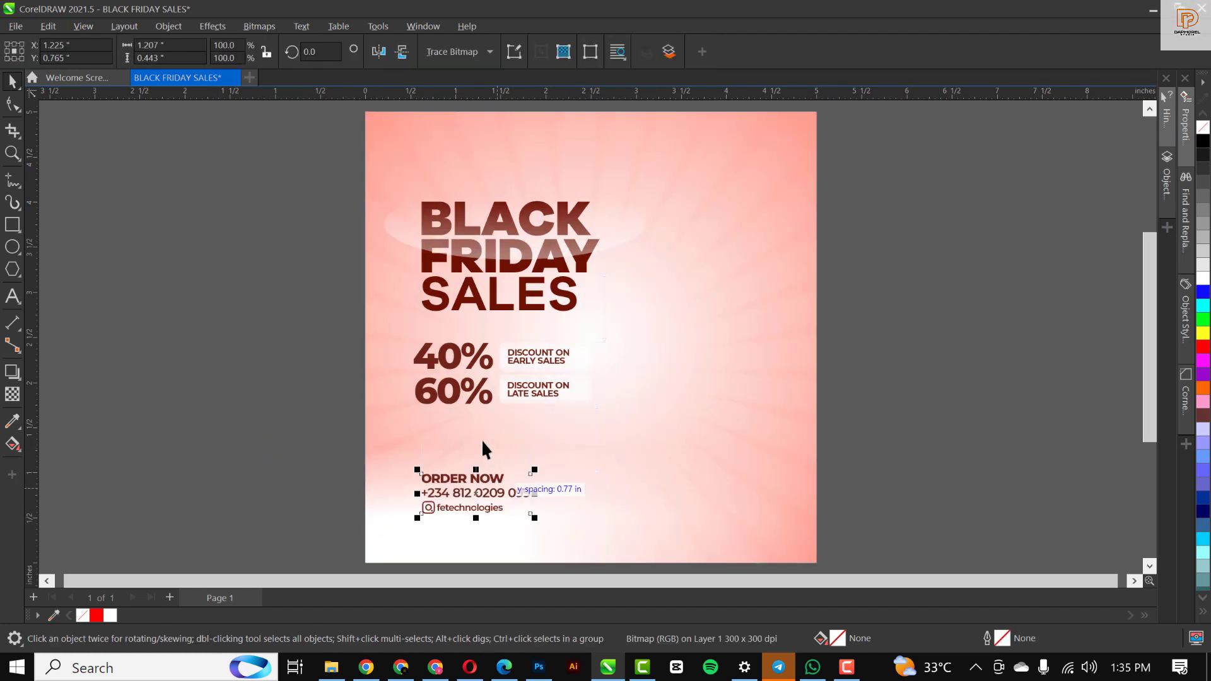
pyautogui.moveTo(291, 327); pyautogui.dragTo(654, 432)
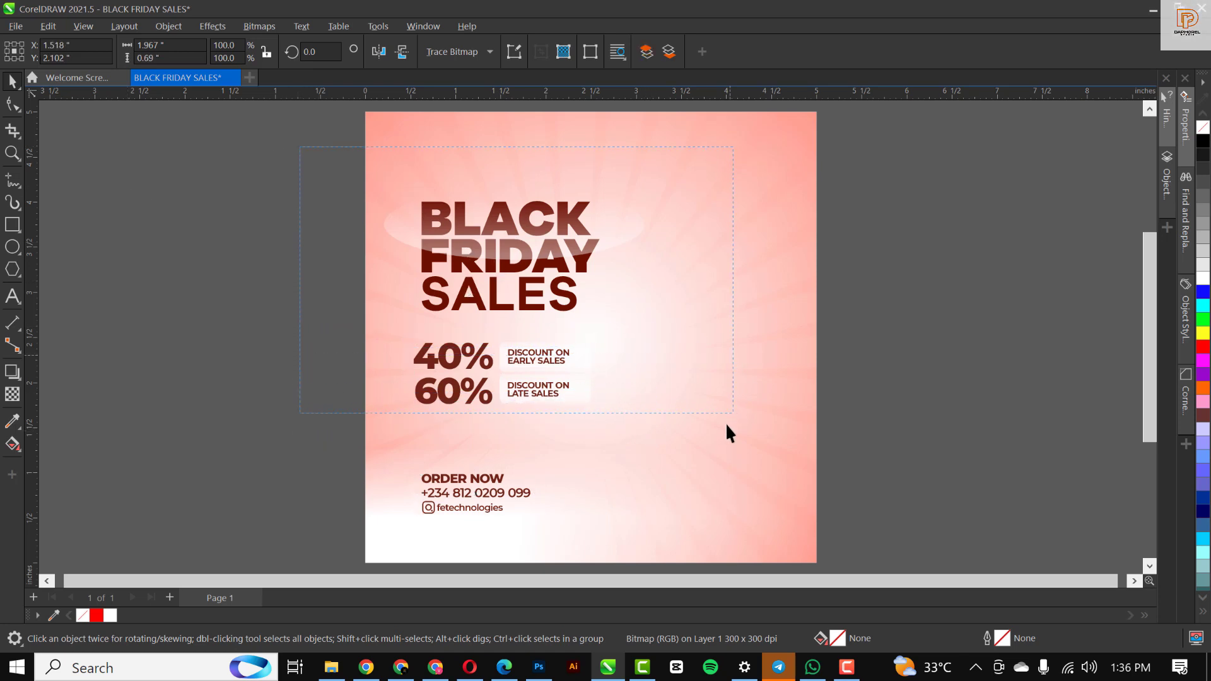
pyautogui.moveTo(729, 434); pyautogui.dragTo(670, 424)
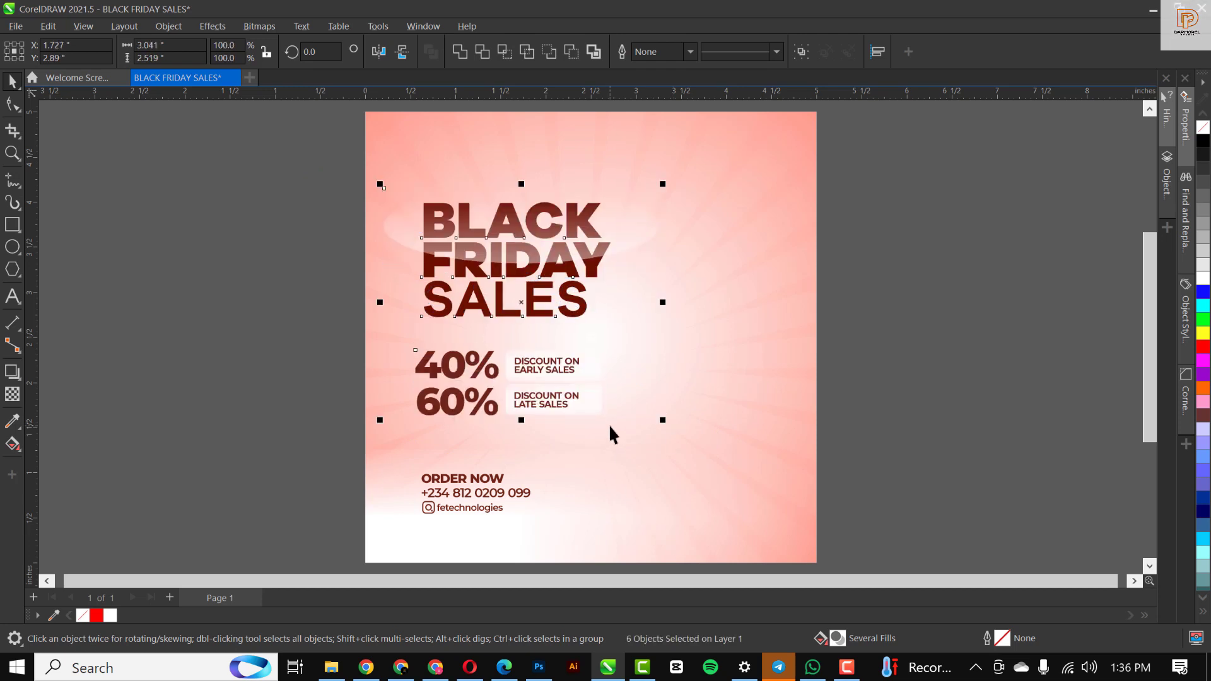
pyautogui.click(890, 343)
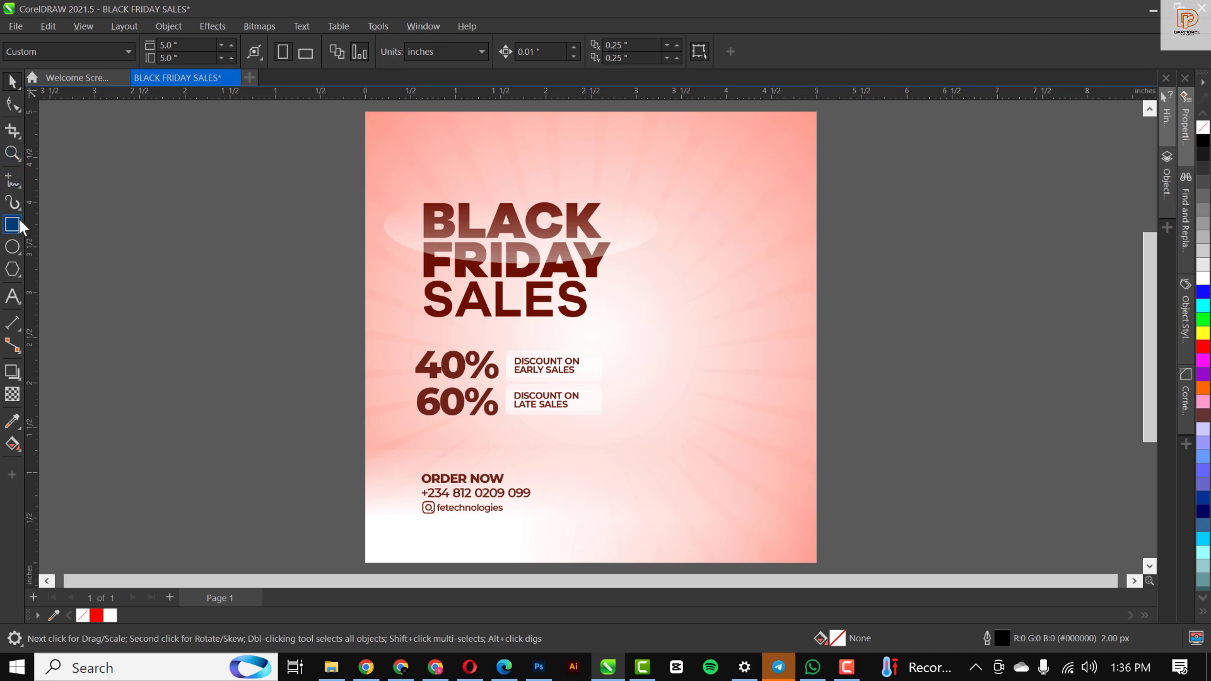
# Draw a closed triangle about 2.38 by 2.13 inches with the Pen tool in the page's lower-right corner.
pyautogui.click(15, 182)
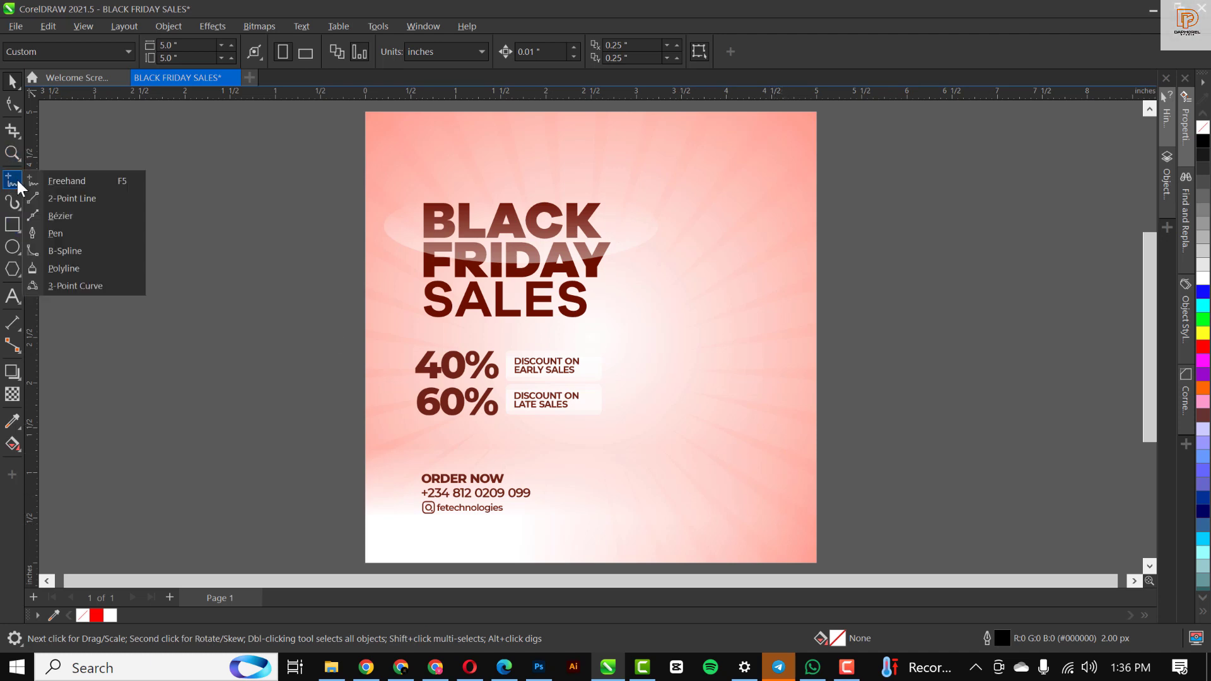
pyautogui.click(63, 232)
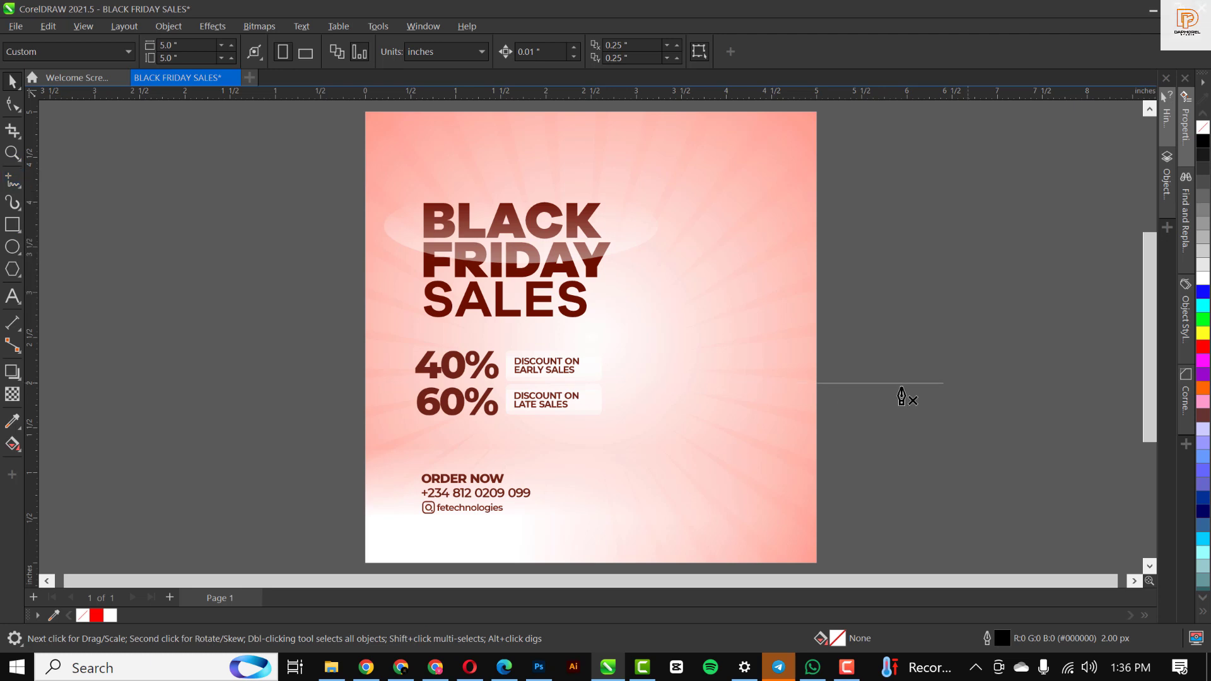
pyautogui.click(816, 372)
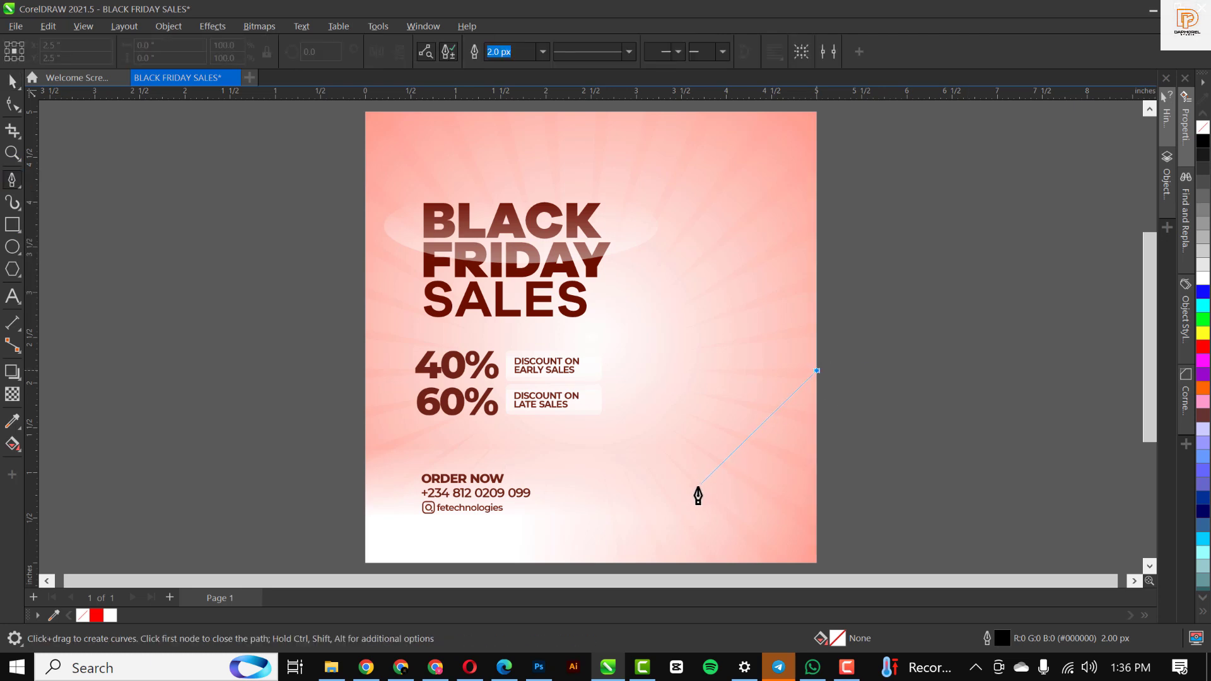
pyautogui.click(601, 562)
pyautogui.click(817, 563)
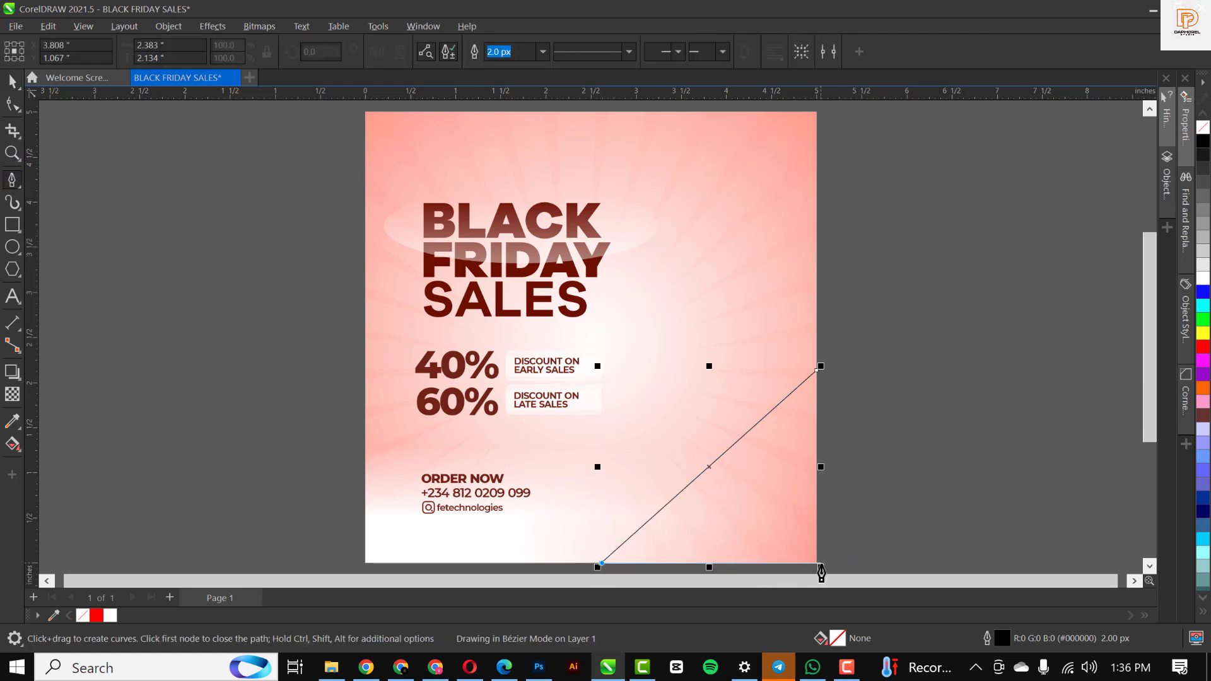
pyautogui.click(816, 371)
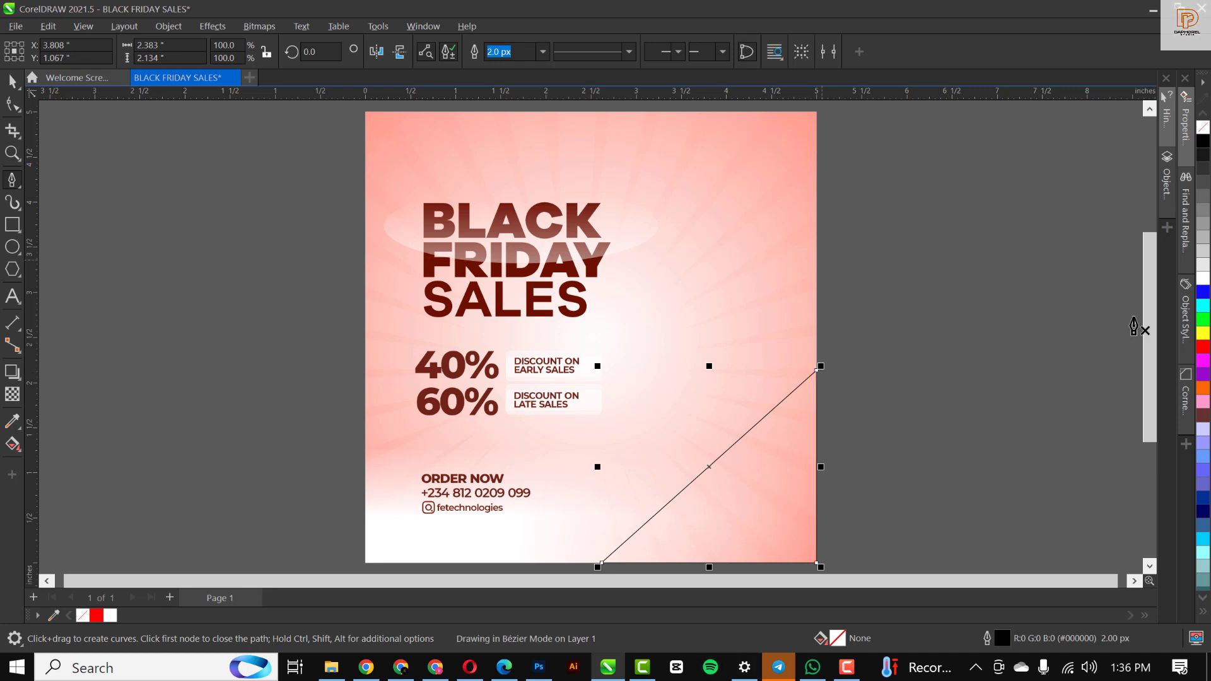
# Fill the lower-right corner triangle with dark red (R186 G0 B0) and remove its outline.
pyautogui.click(1203, 344)
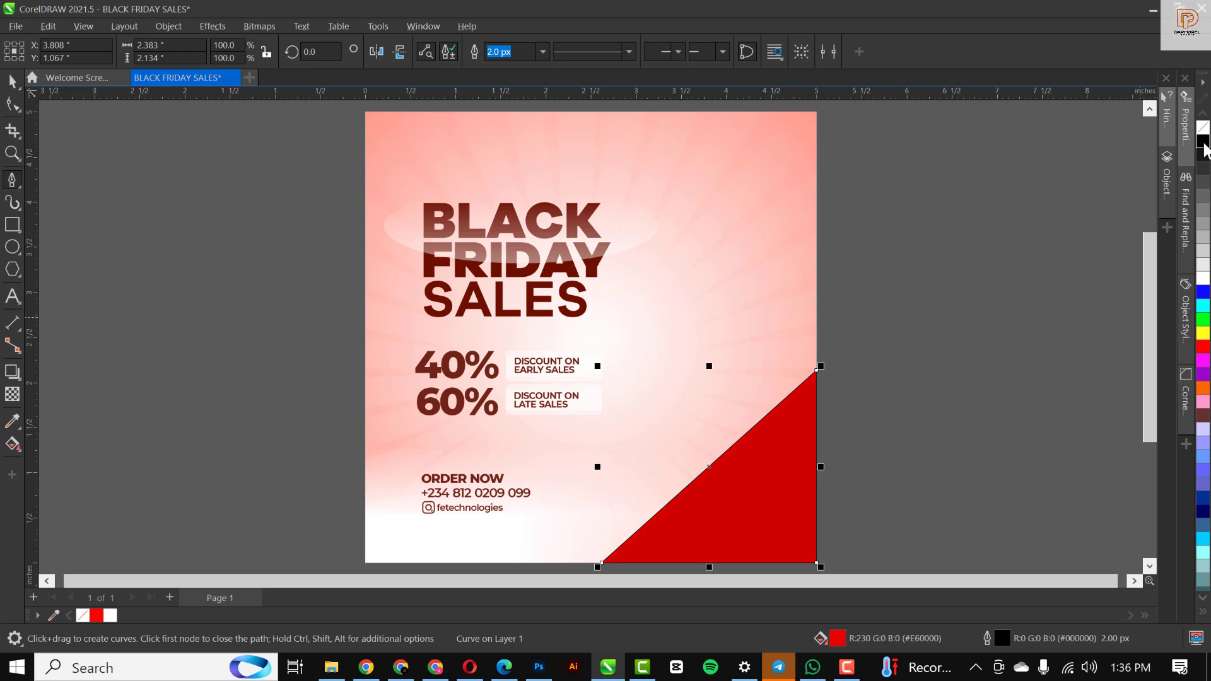
pyautogui.keyDown('ctrl'); pyautogui.click(1202, 142); pyautogui.keyUp('ctrl')
pyautogui.keyDown('ctrl'); pyautogui.click(1202, 141); pyautogui.keyUp('ctrl')
pyautogui.rightClick(1200, 128)
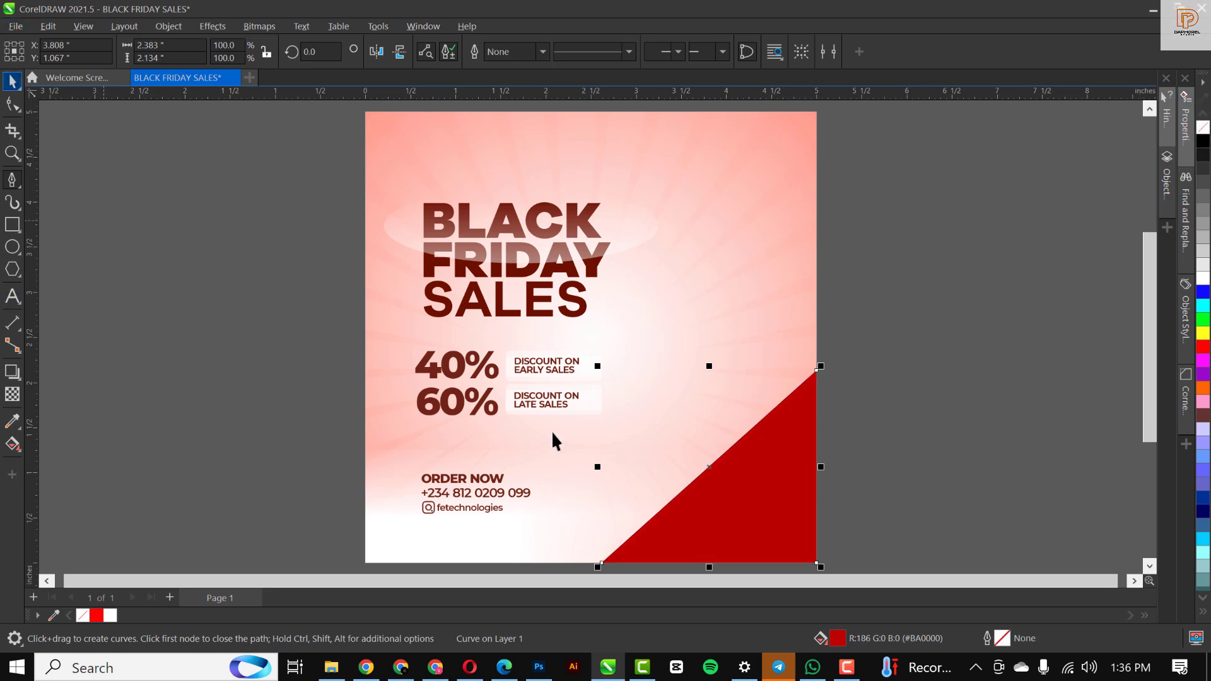
pyautogui.press('space')
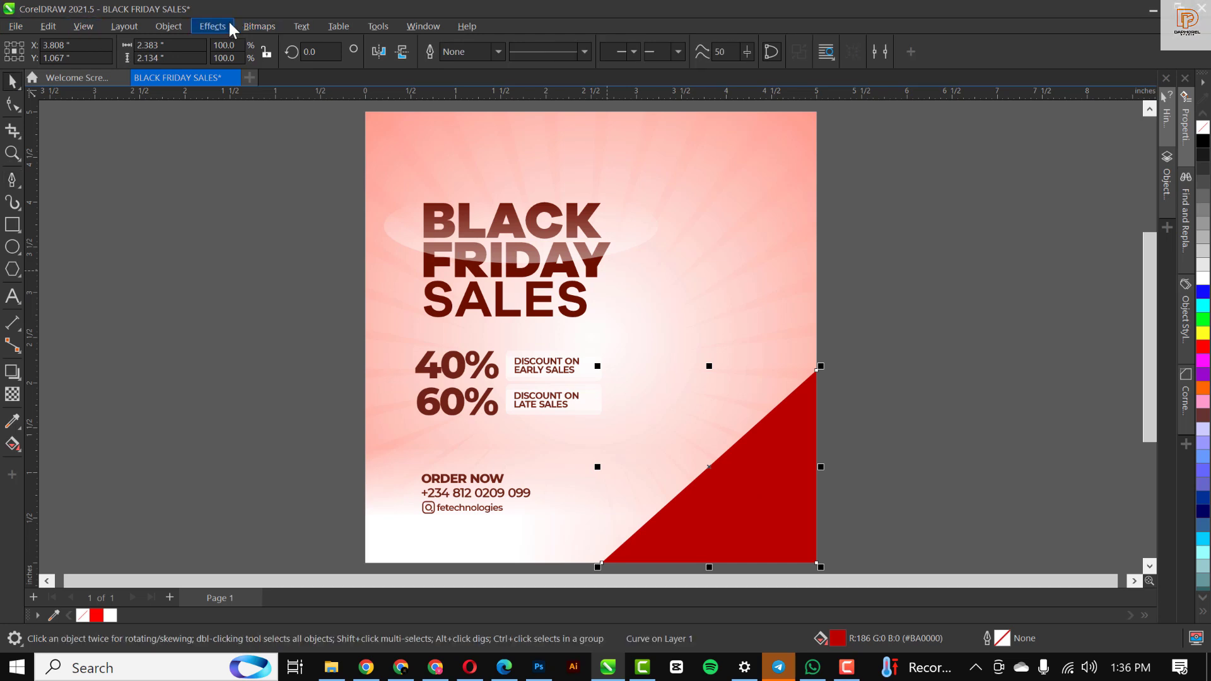
# Apply a Gaussian Blur with a radius of 129.2 pixels to the dark red triangle.
pyautogui.click(222, 26)
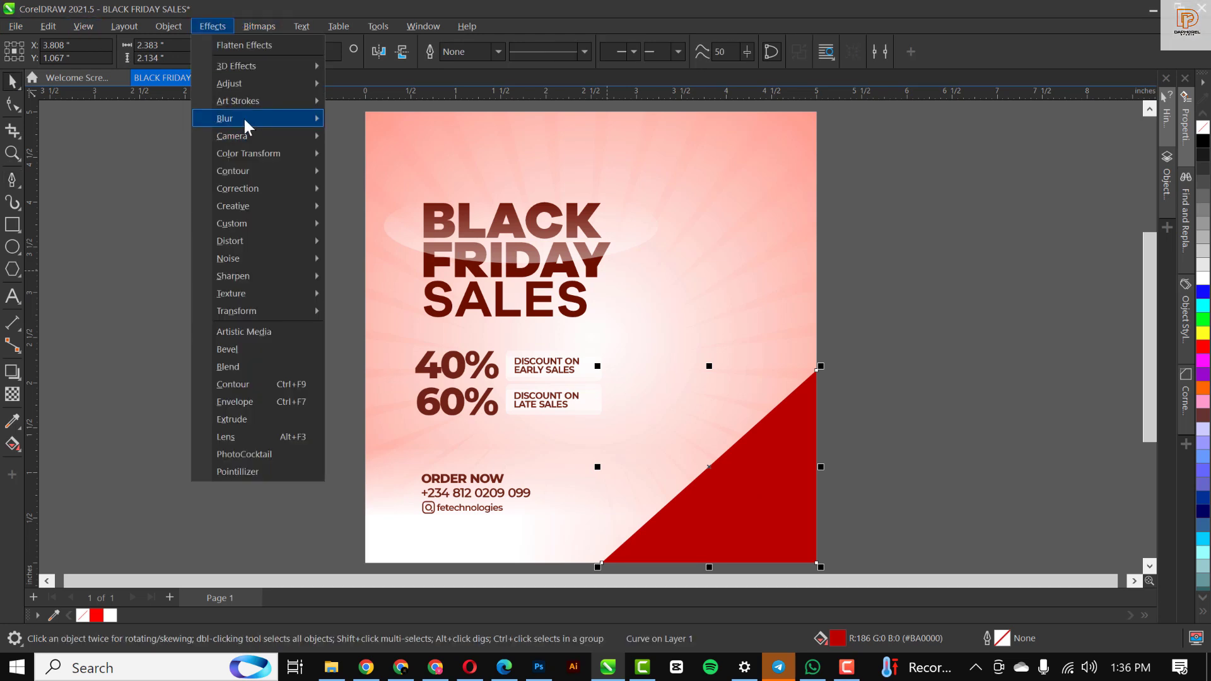
pyautogui.moveTo(245, 118)
pyautogui.click(400, 152)
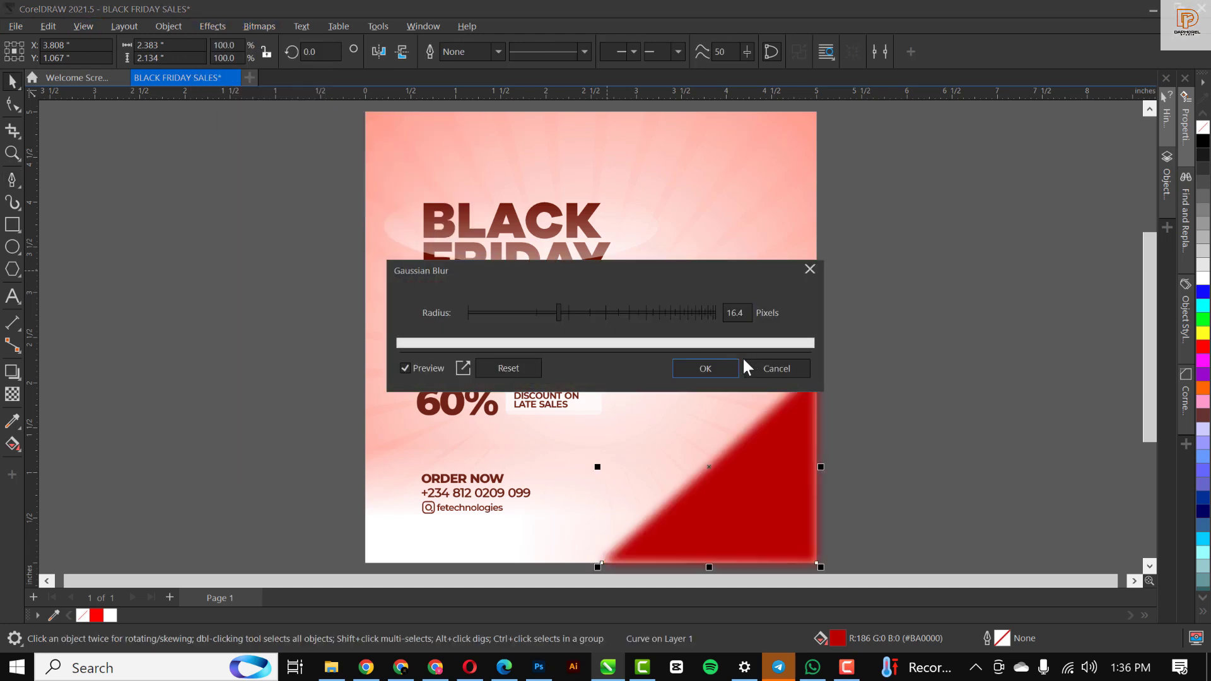
pyautogui.moveTo(590, 313); pyautogui.dragTo(672, 305)
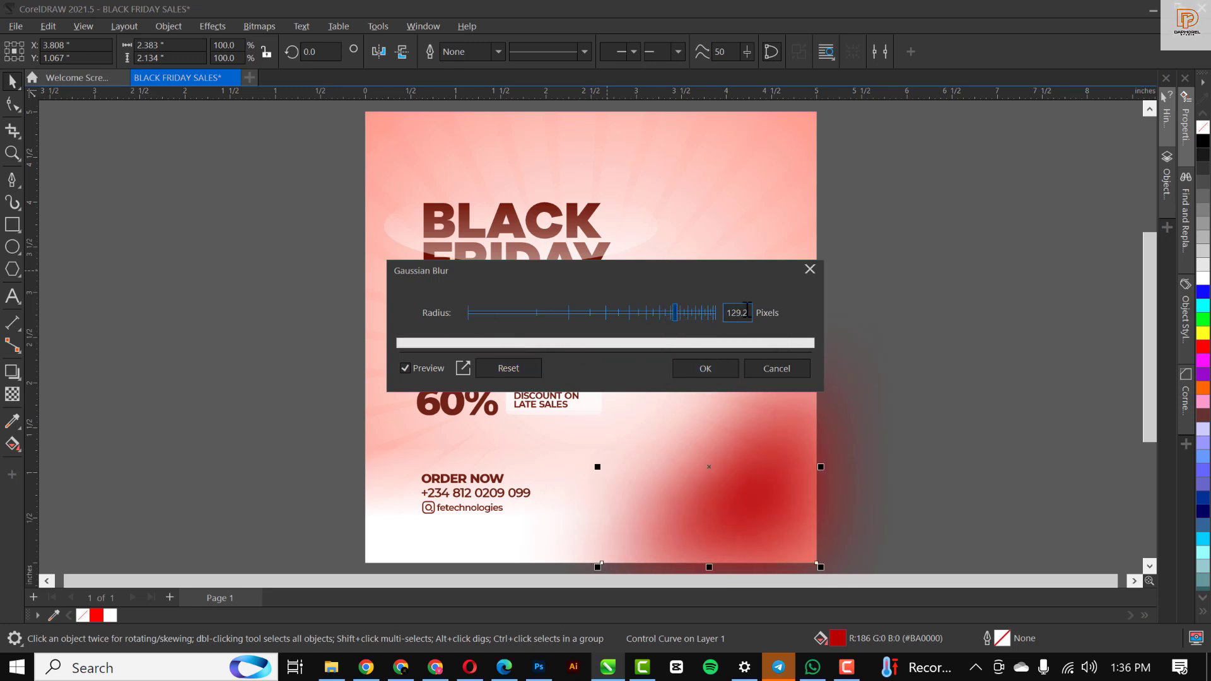
pyautogui.moveTo(724, 310); pyautogui.dragTo(755, 353)
pyautogui.click(723, 375)
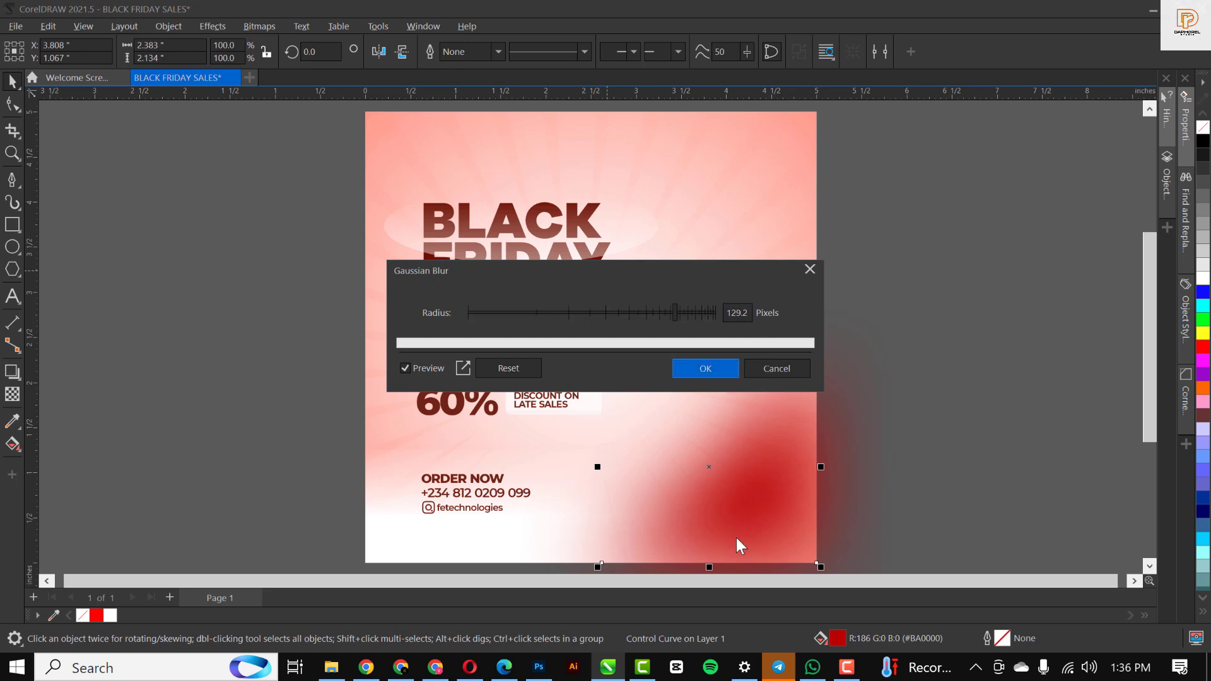
# Cut the blurred red triangle, paste it into the background's PowerClip, and finish editing the contents.
pyautogui.click(735, 490)
pyautogui.rightClick(735, 490)
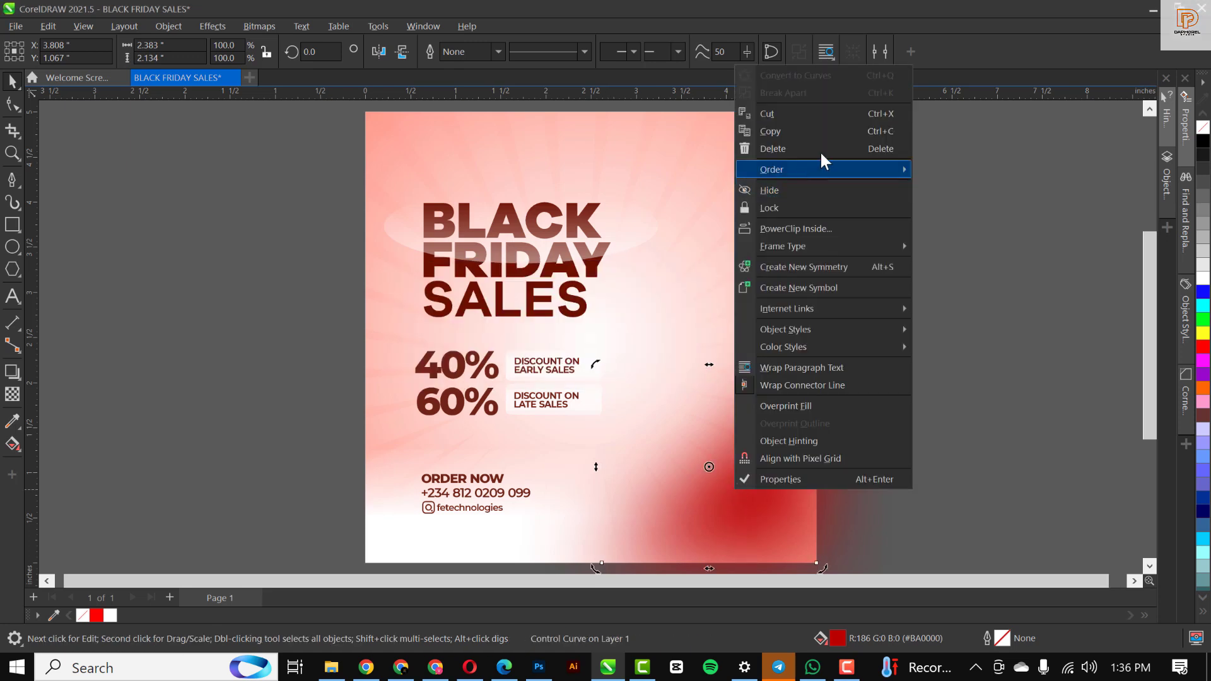
pyautogui.click(782, 115)
pyautogui.doubleClick(784, 343)
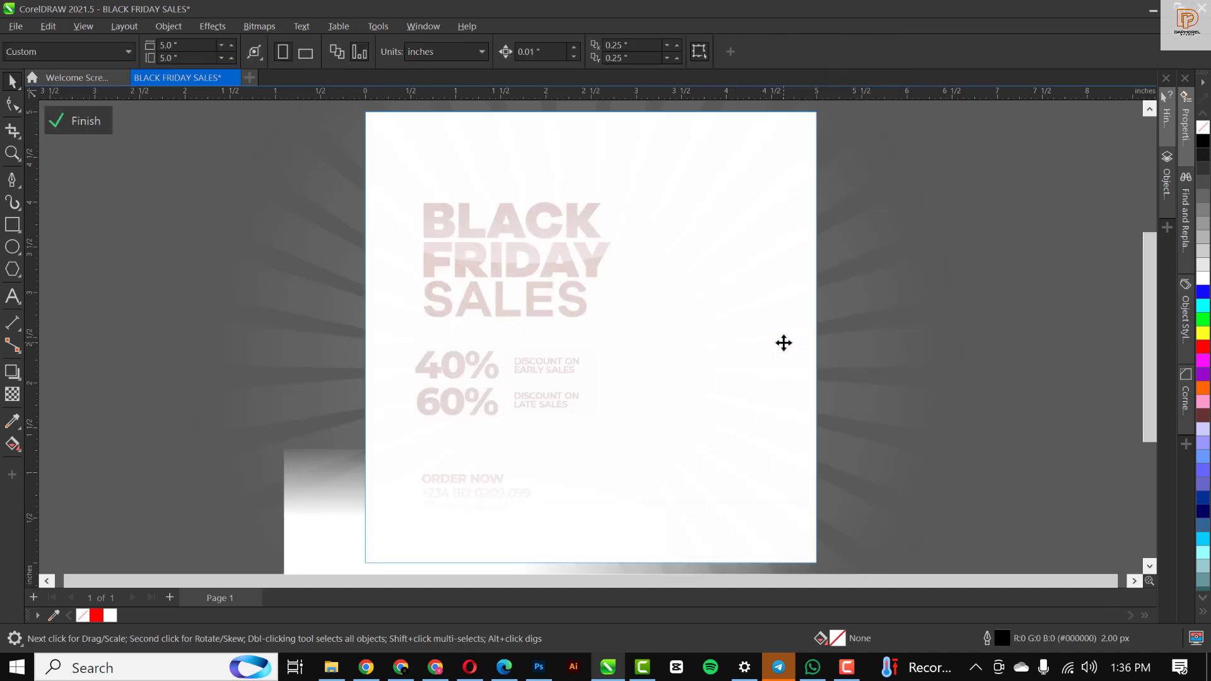
pyautogui.hotkey('ctrl', 'v')
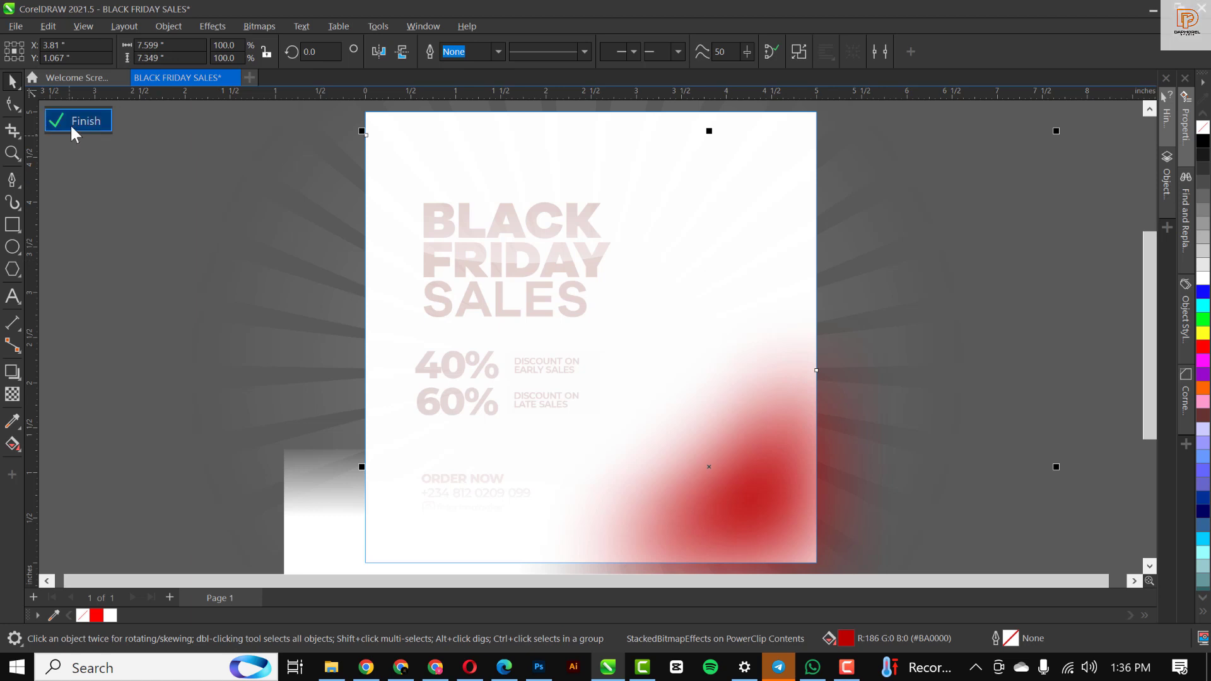
pyautogui.click(71, 124)
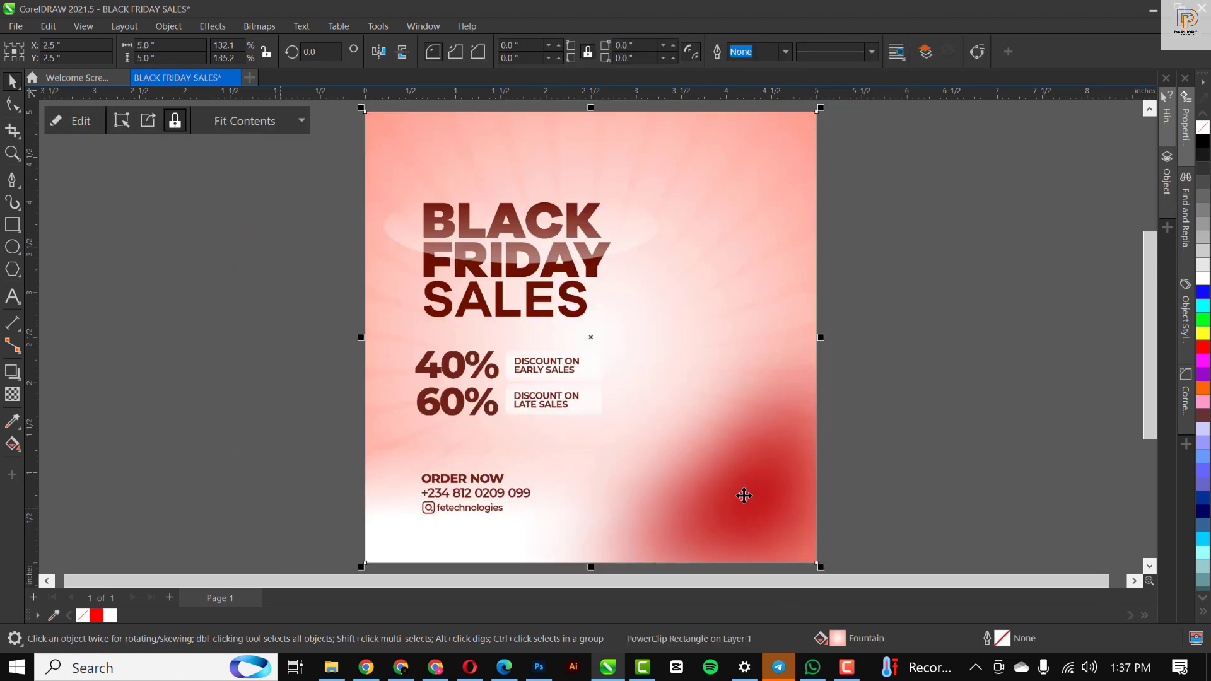
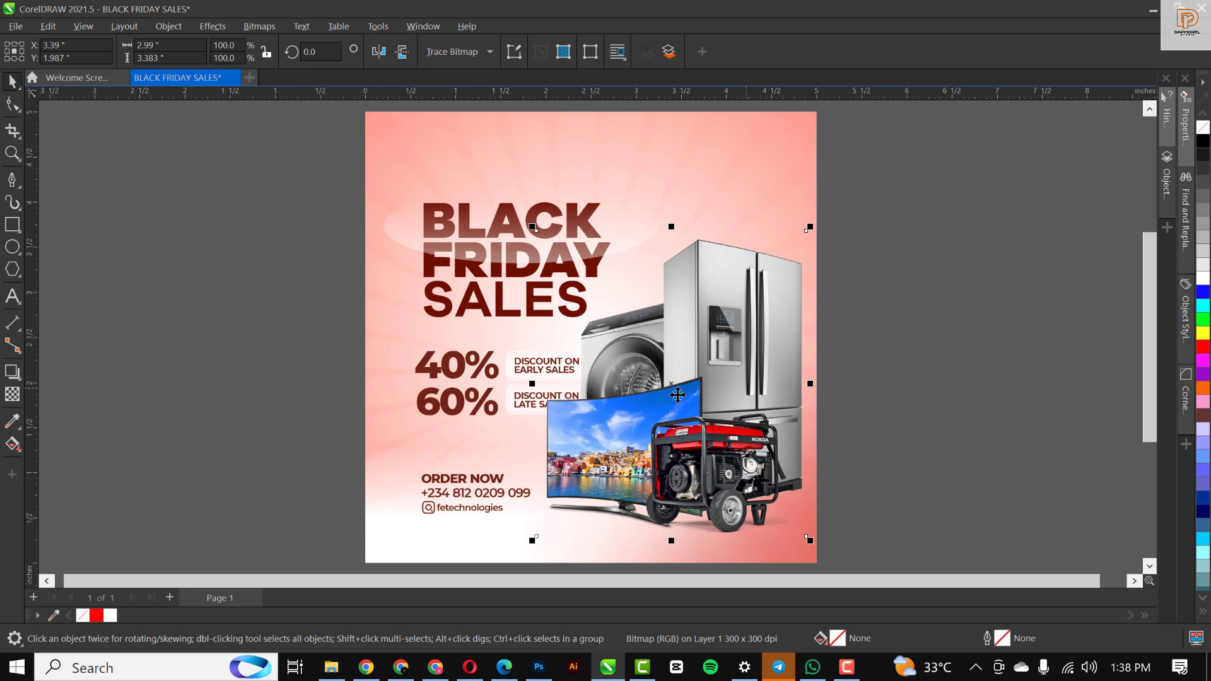
# Reduce the appliance image to about 2.49 by 2.81 inches in the page's lower-right area, and shift the headline, discounts and contact details slightly left.
pyautogui.moveTo(676, 389); pyautogui.dragTo(697, 409)
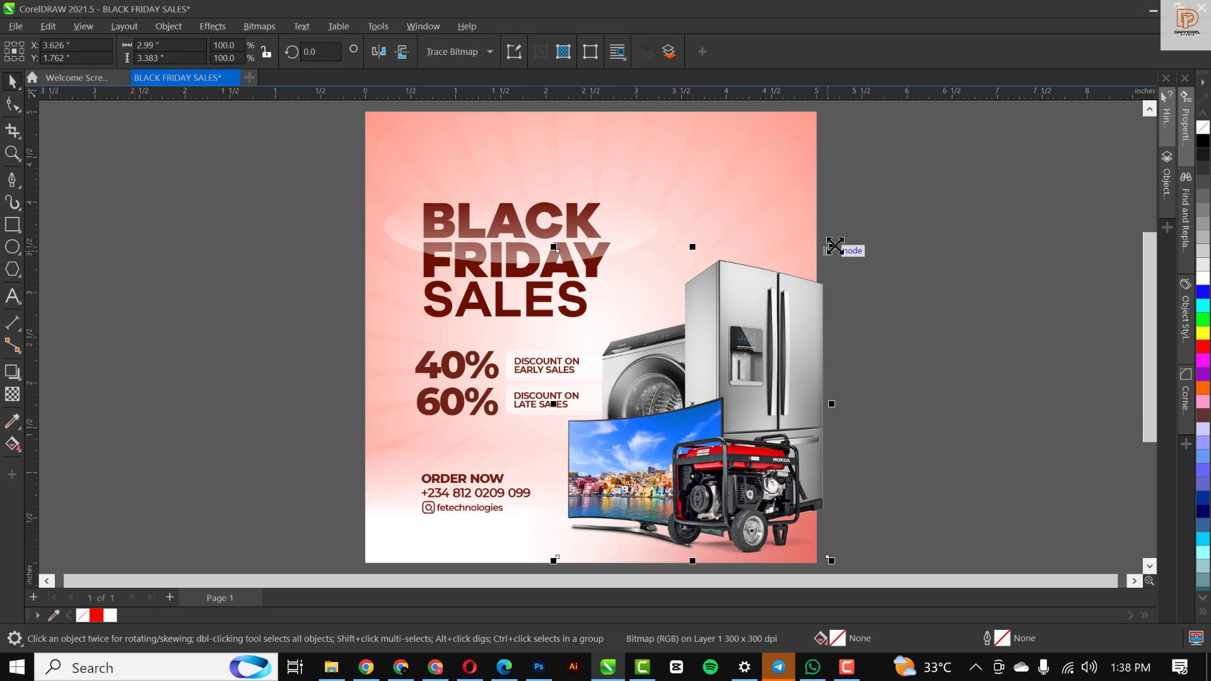
pyautogui.moveTo(832, 247); pyautogui.dragTo(812, 261)
pyautogui.moveTo(750, 387); pyautogui.dragTo(743, 404)
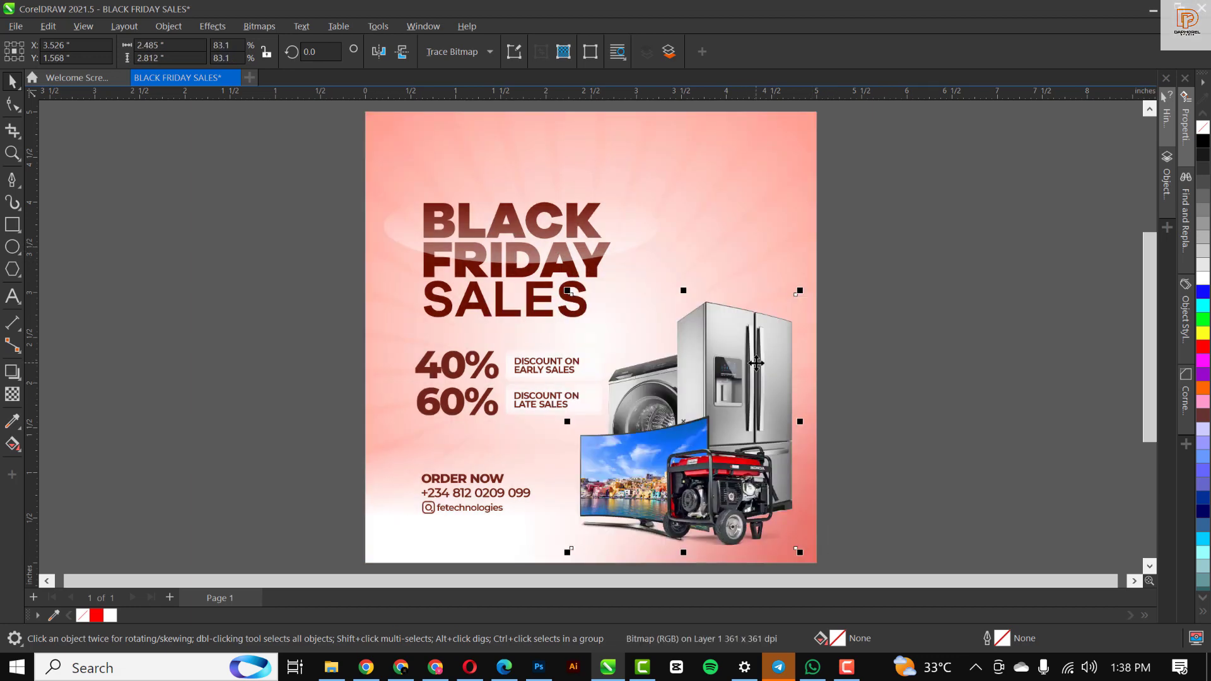
pyautogui.moveTo(288, 159); pyautogui.dragTo(671, 536)
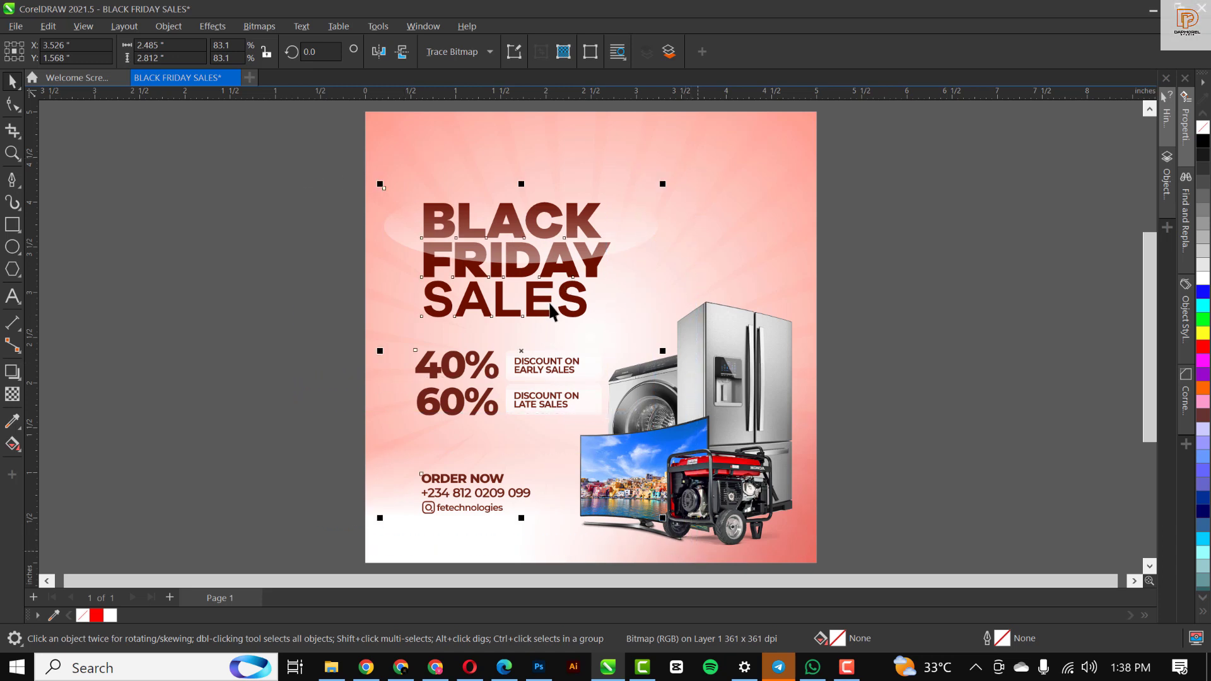
pyautogui.moveTo(548, 251); pyautogui.dragTo(531, 252)
# Enlarge the appliance image to about 2.74 by 3.10 inches and fit it inside the page's right edge.
pyautogui.click(743, 395)
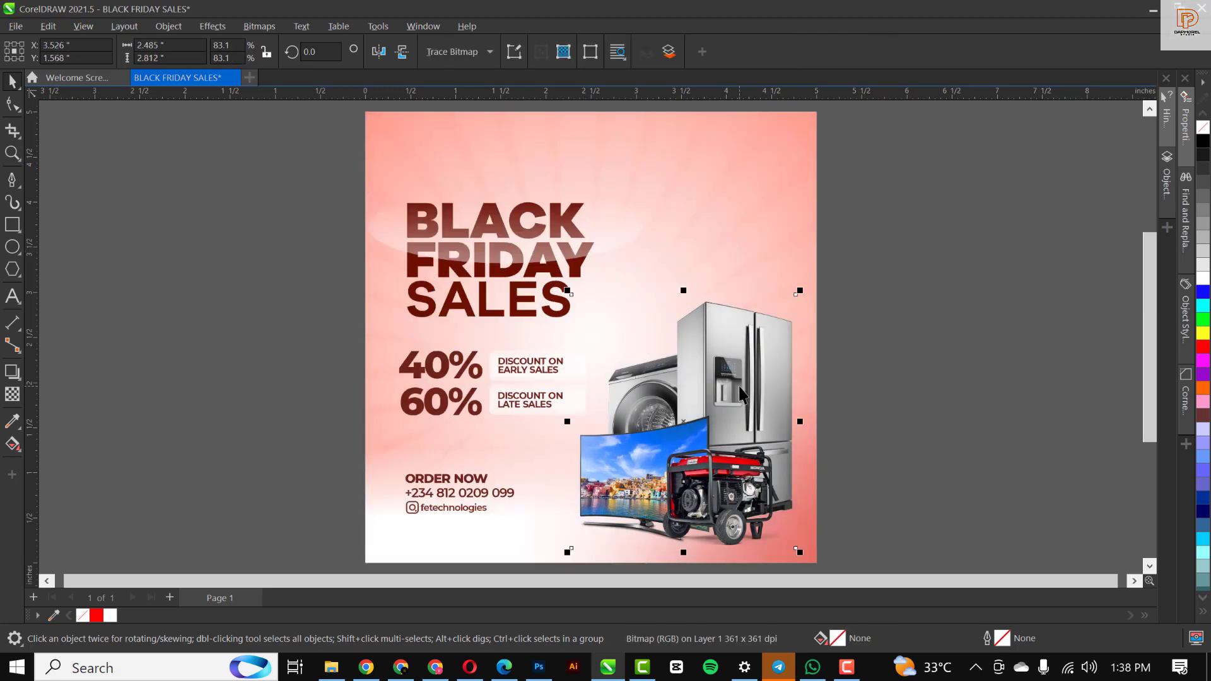
pyautogui.moveTo(565, 291); pyautogui.dragTo(544, 265)
pyautogui.moveTo(676, 395); pyautogui.dragTo(685, 395)
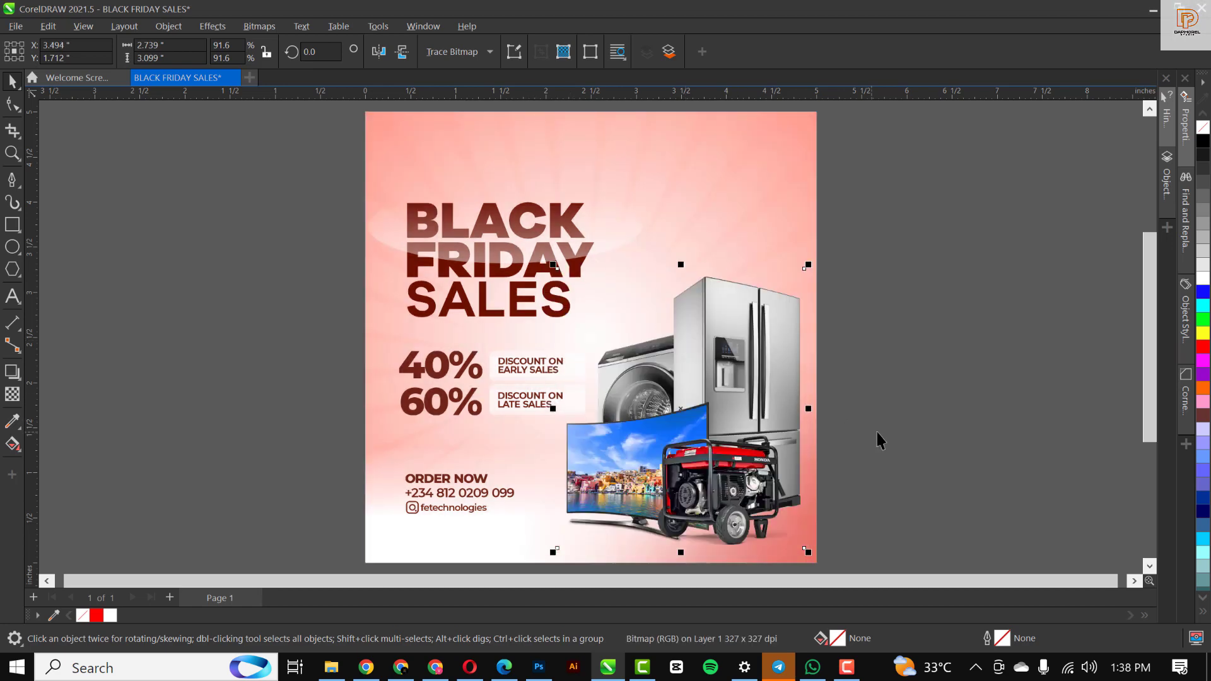
pyautogui.click(923, 457)
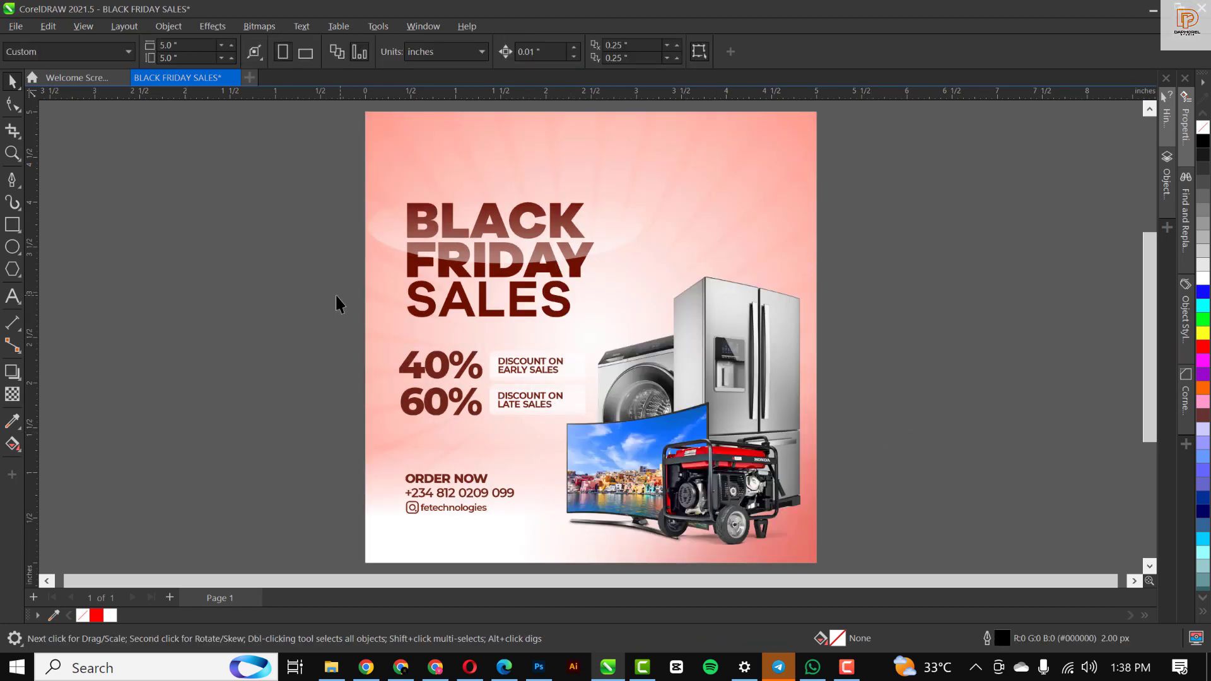
pyautogui.click(675, 391)
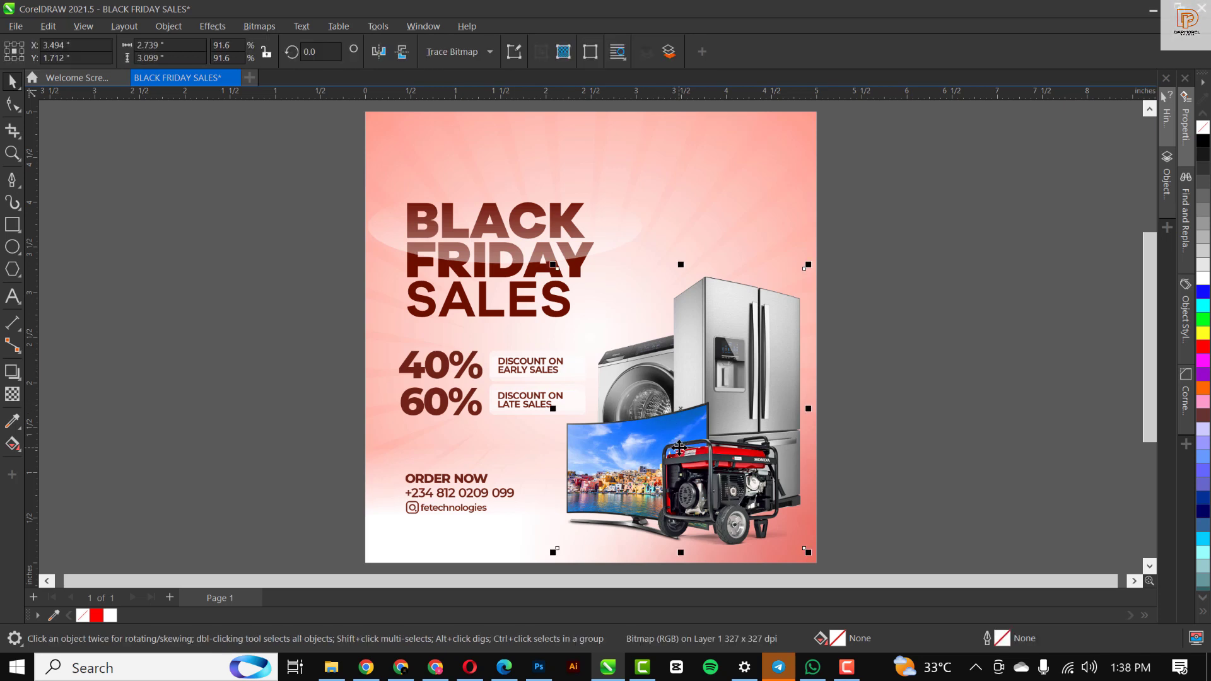
pyautogui.click(923, 338)
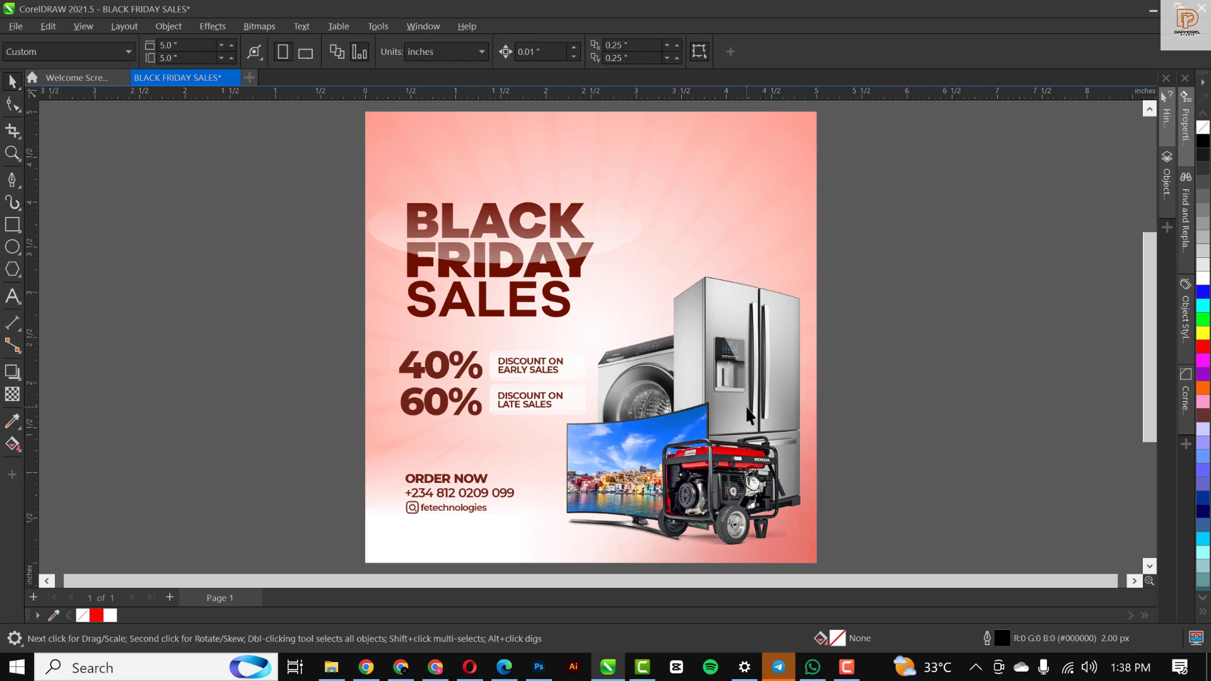
pyautogui.click(746, 408)
pyautogui.click(968, 333)
pyautogui.click(745, 438)
pyautogui.click(727, 427)
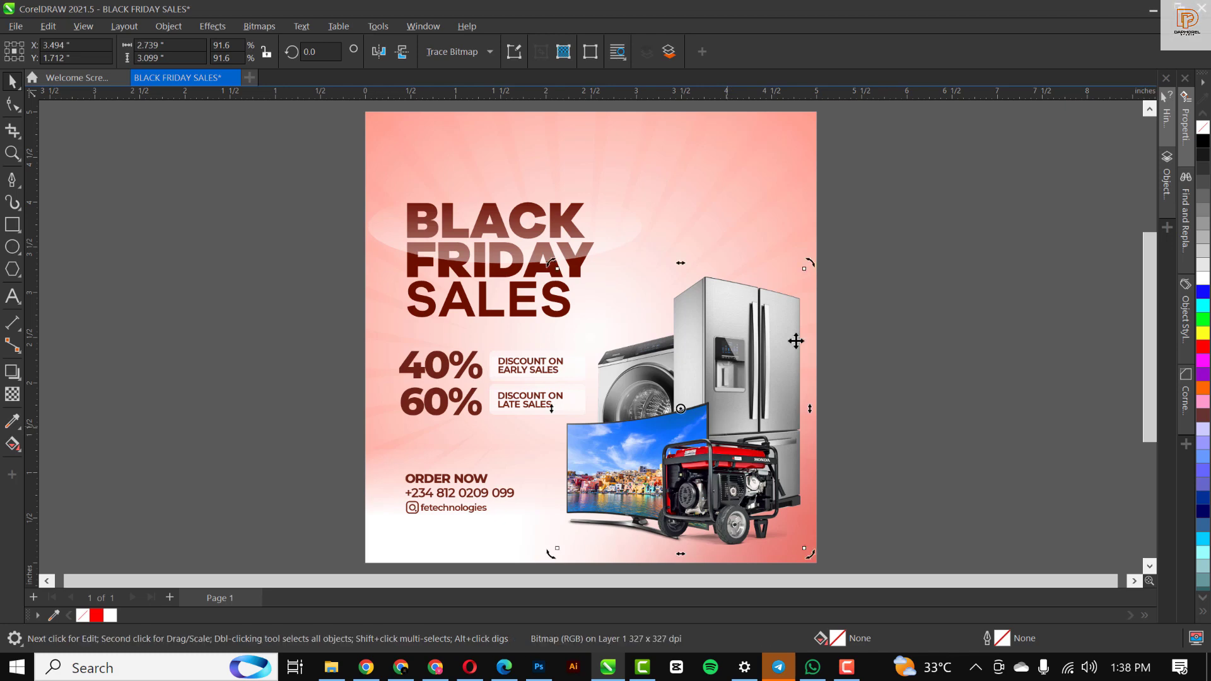
pyautogui.click(921, 278)
# Select the BLACK FRIDAY SALES headline with its gloss ellipse and nudge it slightly upward, away from the discounts.
pyautogui.scroll(1, 649, 165)
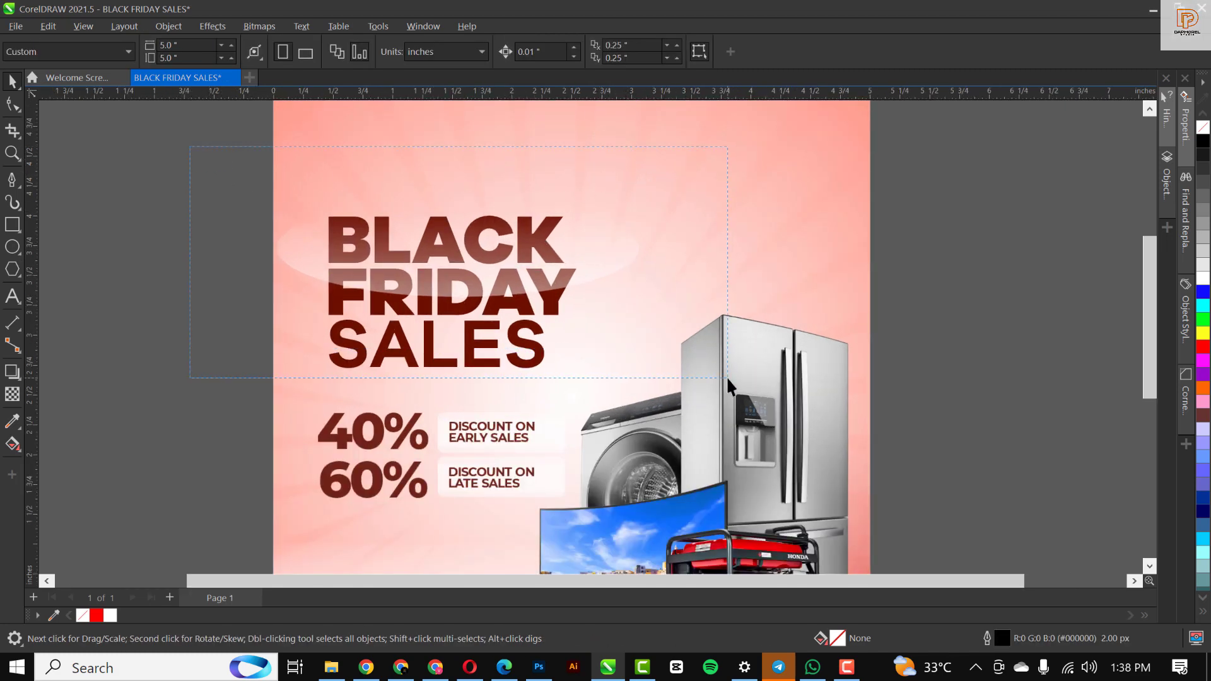
pyautogui.moveTo(729, 381); pyautogui.dragTo(725, 376)
pyautogui.press('Up')
pyautogui.press('Up')
pyautogui.press('Up')
pyautogui.press('Up')
pyautogui.press('Up')
pyautogui.press('Up')
pyautogui.press('Up')
pyautogui.press('Up')
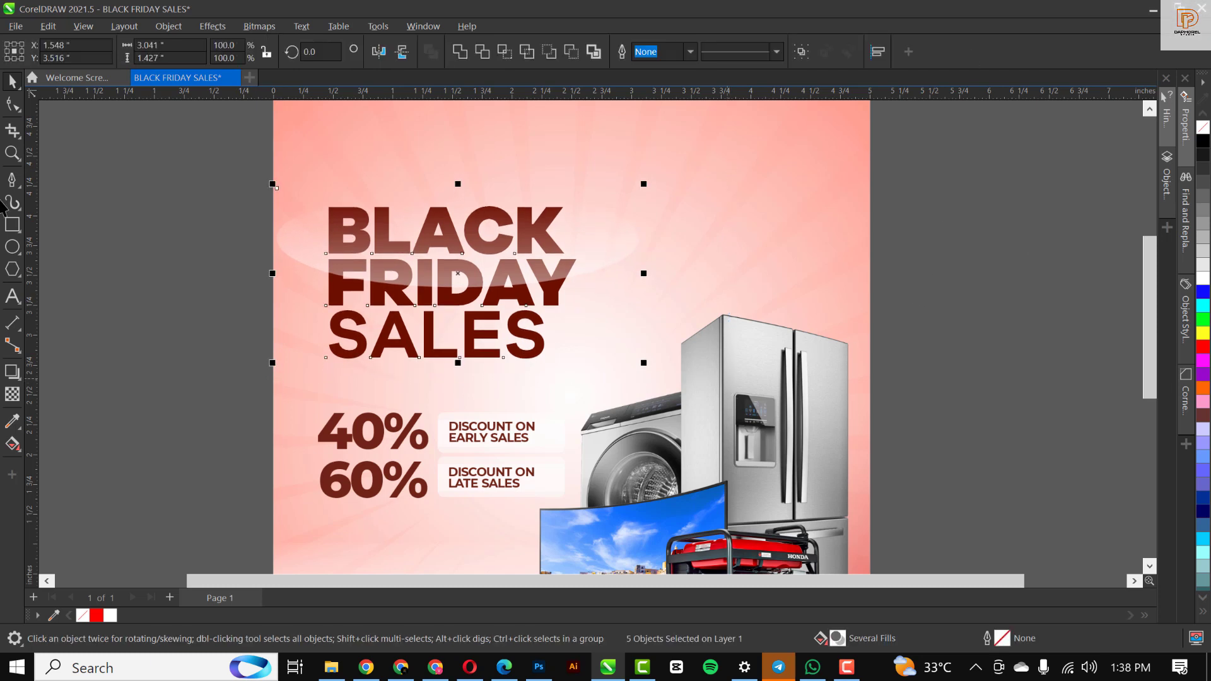
# Draw a circle about 1.14 inches in diameter and place it above the refrigerator, beside the headline.
pyautogui.click(13, 246)
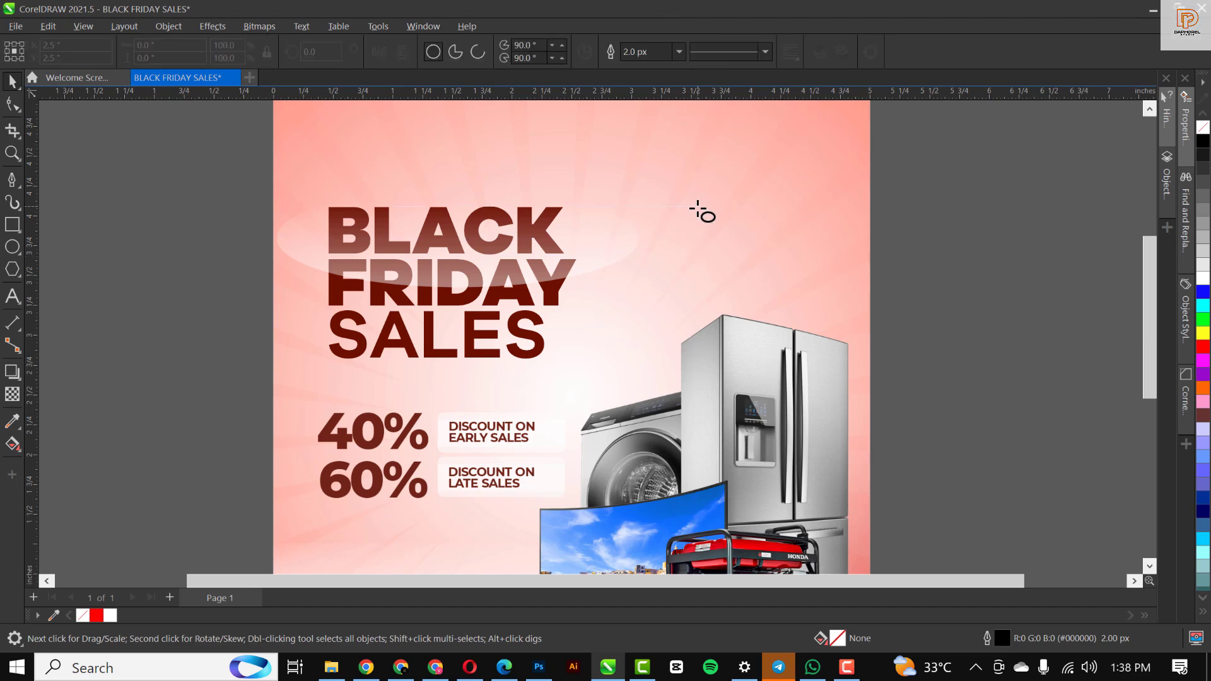
pyautogui.moveTo(693, 203); pyautogui.dragTo(826, 305)
pyautogui.press('space')
pyautogui.moveTo(772, 275); pyautogui.dragTo(709, 216)
pyautogui.moveTo(779, 286); pyautogui.dragTo(780, 287)
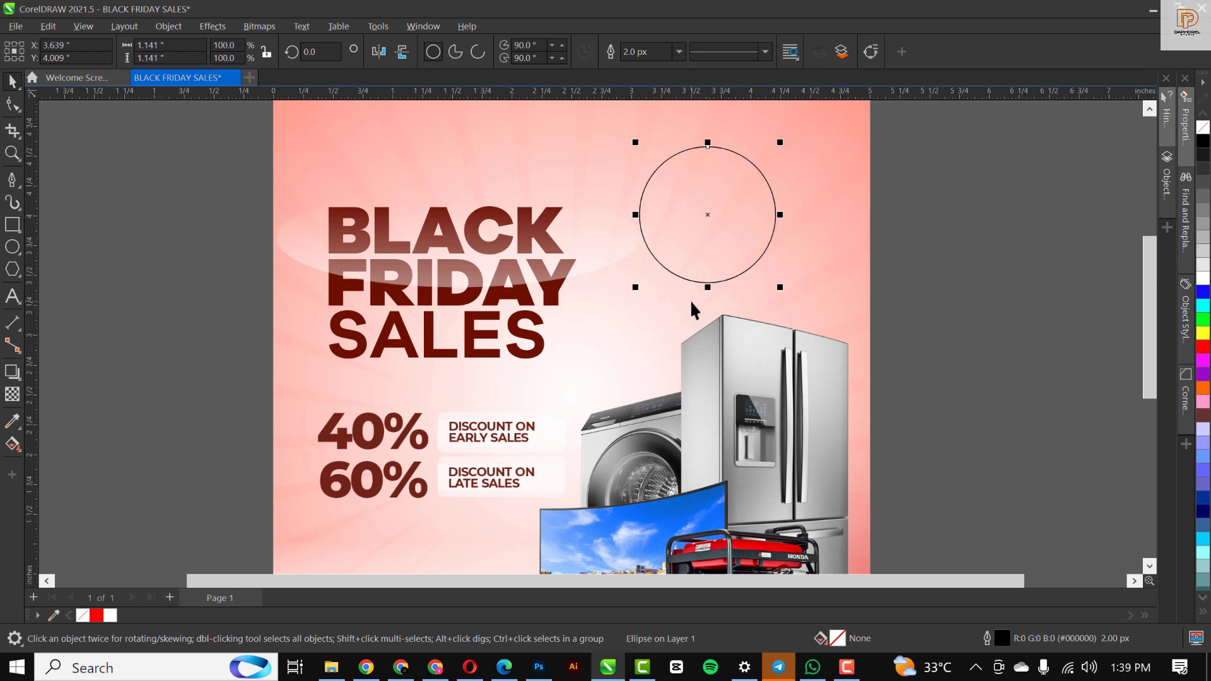
# Draw a closed triangular tail about 0.31 by 0.47 inches with the Pen tool, overlapping the circle's lower-left edge.
pyautogui.click(13, 181)
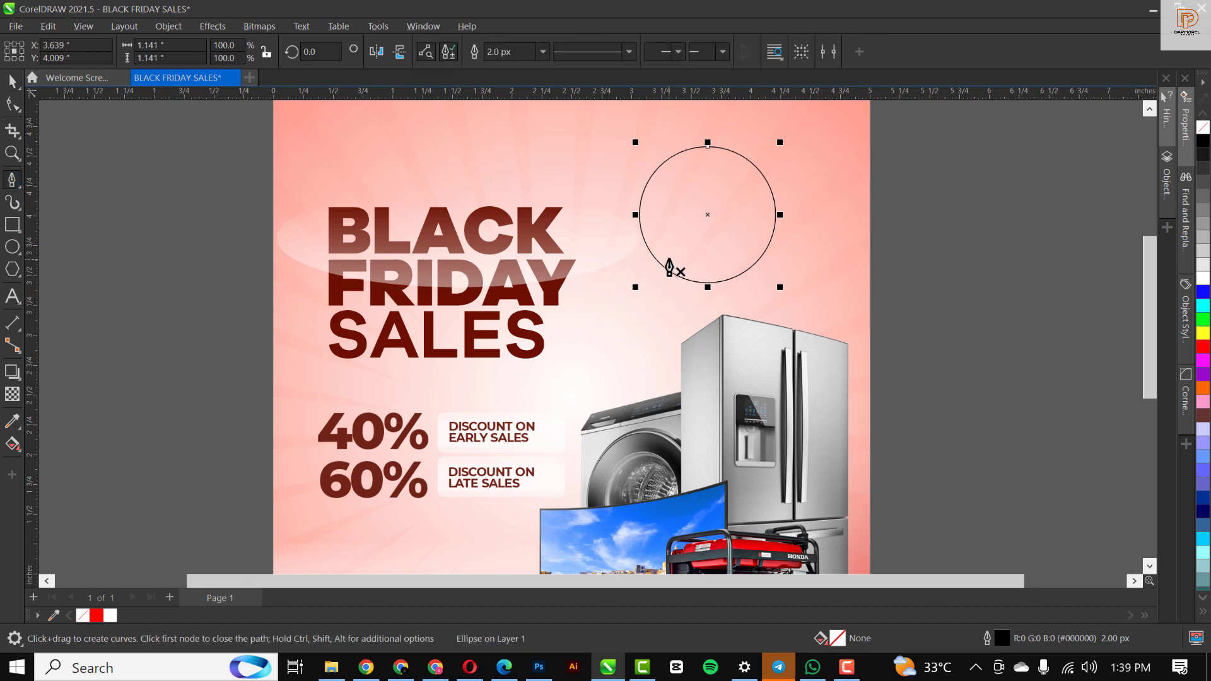
pyautogui.click(662, 309)
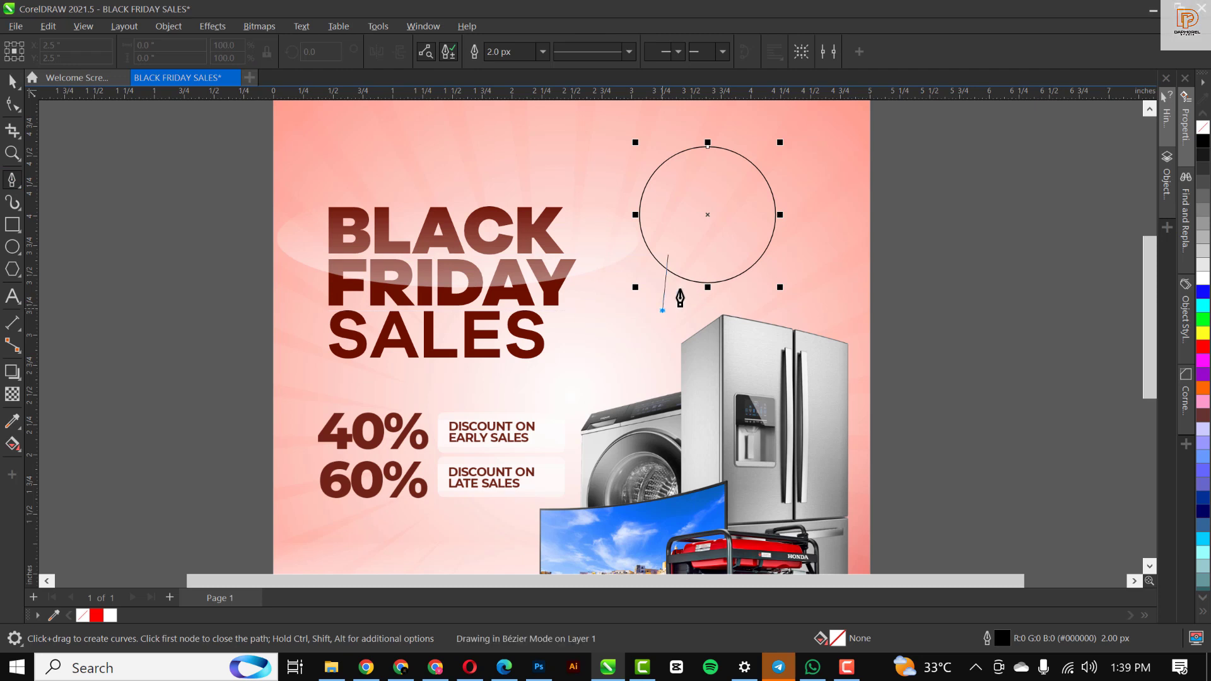
pyautogui.click(699, 273)
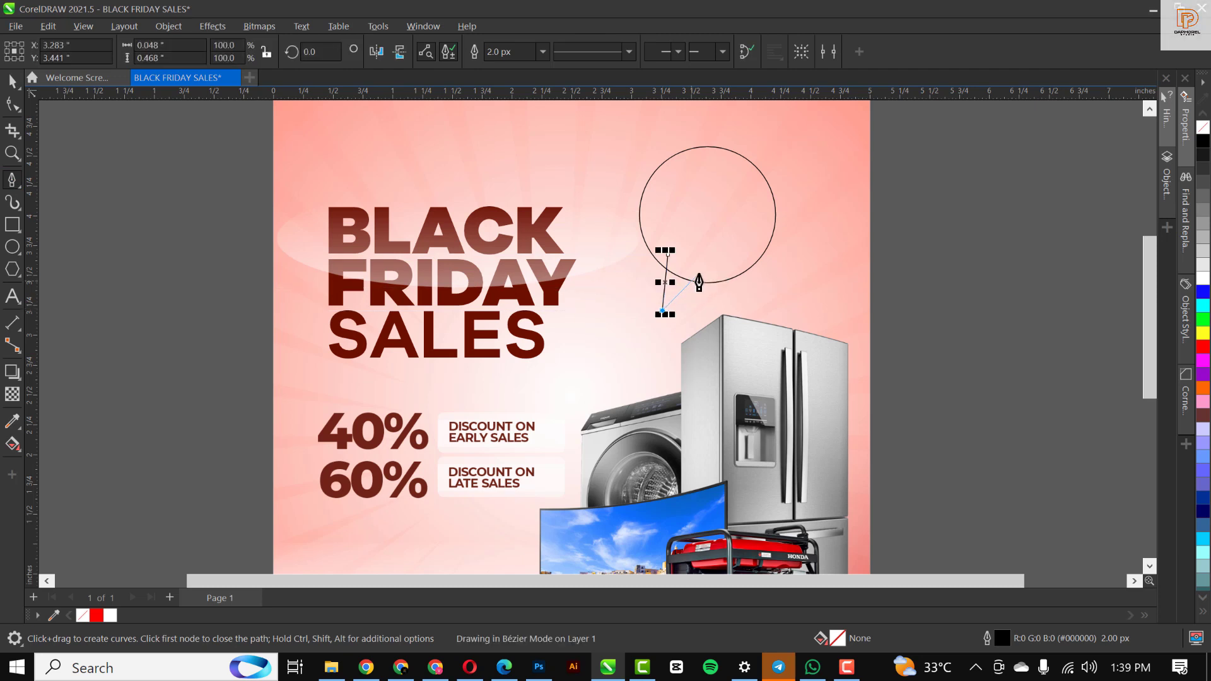
pyautogui.click(668, 254)
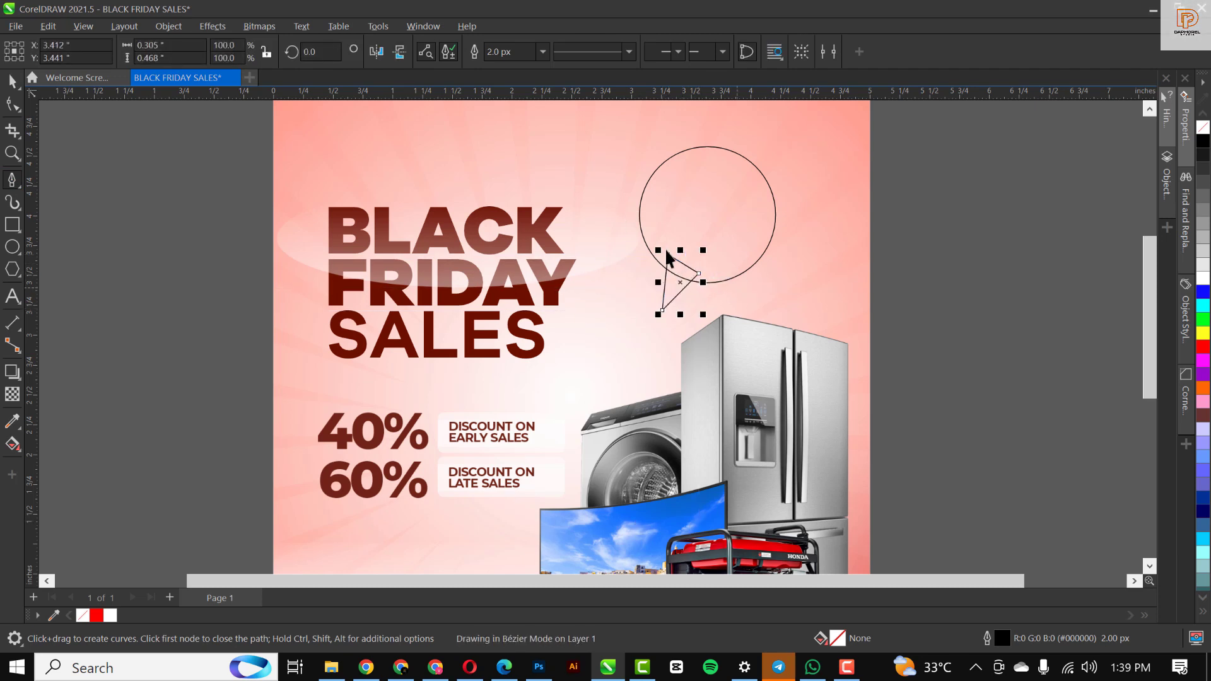
pyautogui.click(11, 81)
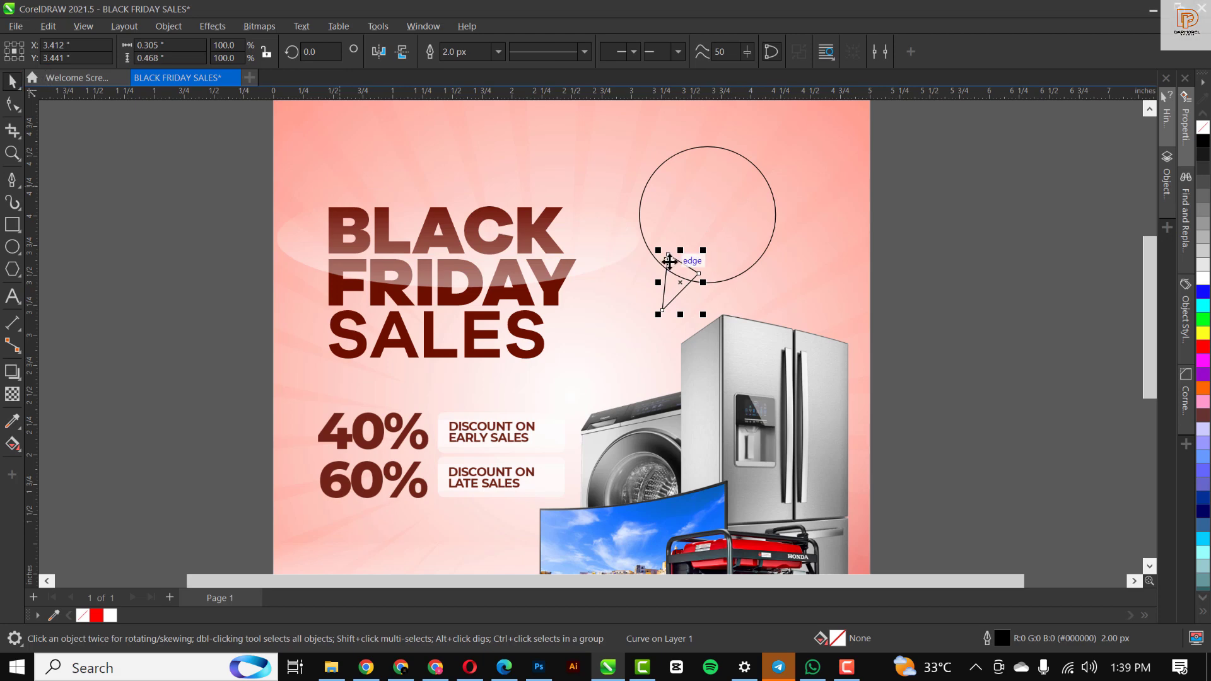
# Weld the circle and the triangular tail into one speech bubble shape.
pyautogui.keyDown('shift'); pyautogui.click(716, 147); pyautogui.keyUp('shift')
pyautogui.moveTo(681, 208); pyautogui.dragTo(867, 220)
pyautogui.hotkey('ctrl', 'z')
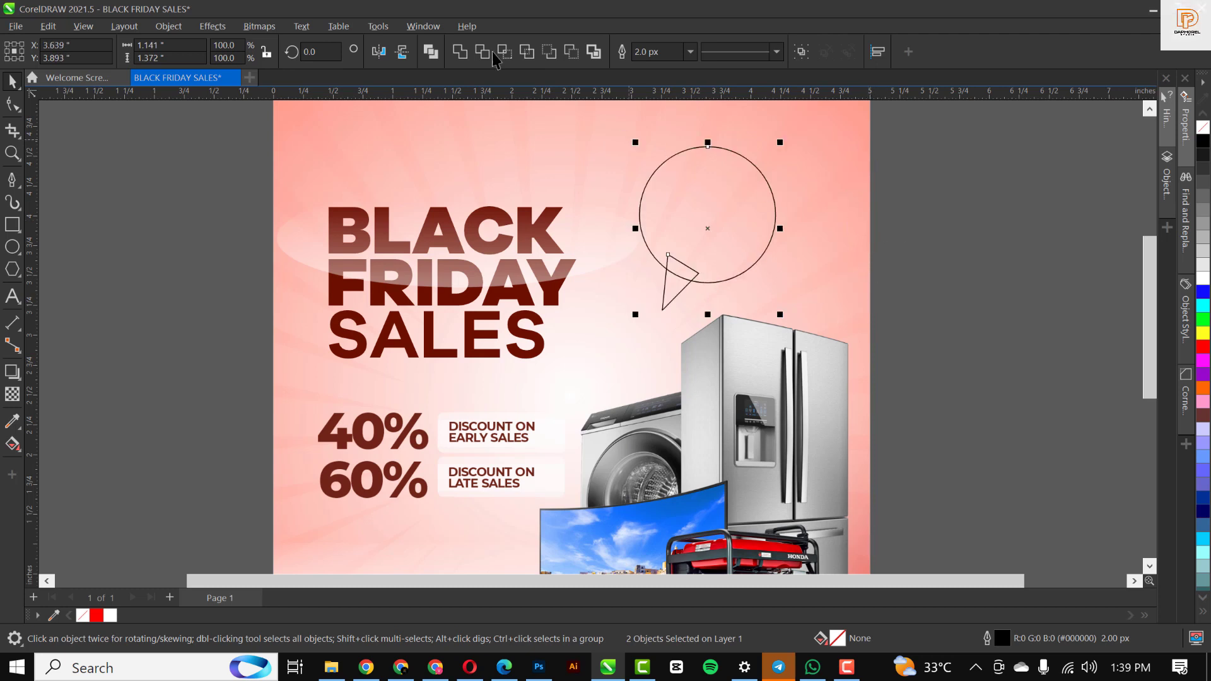
pyautogui.click(459, 53)
pyautogui.click(970, 266)
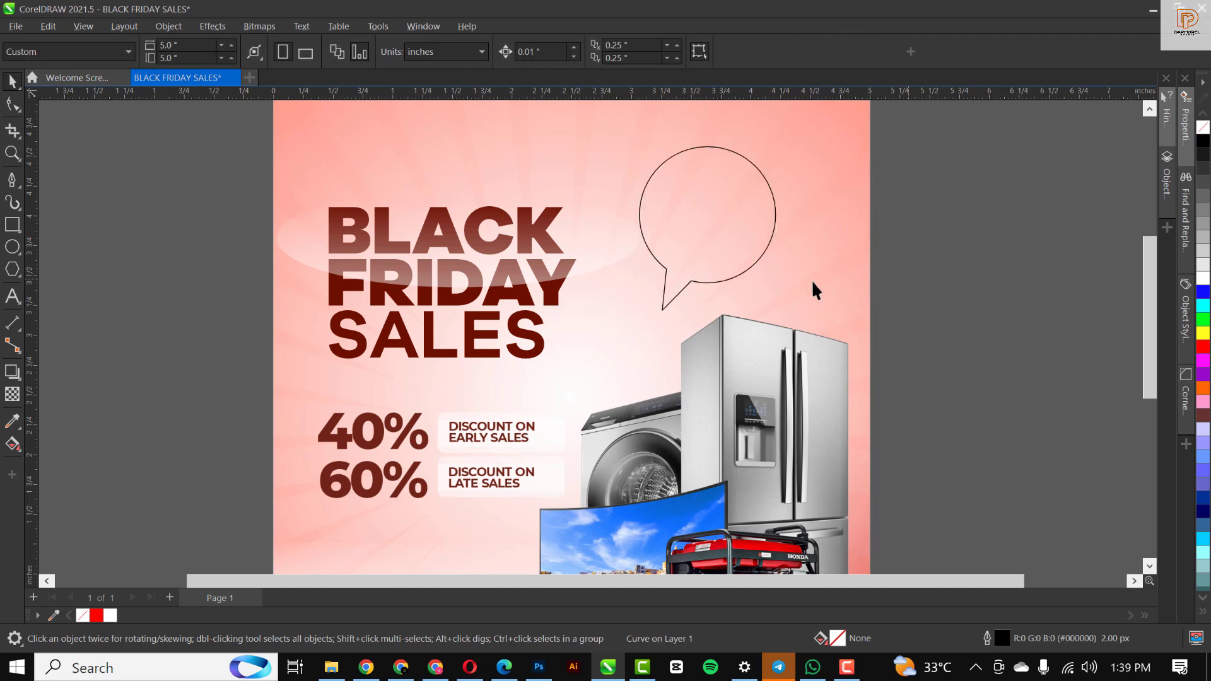
# Add a one-step inside contour with a 0.07-inch offset to the speech bubble.
pyautogui.click(717, 221)
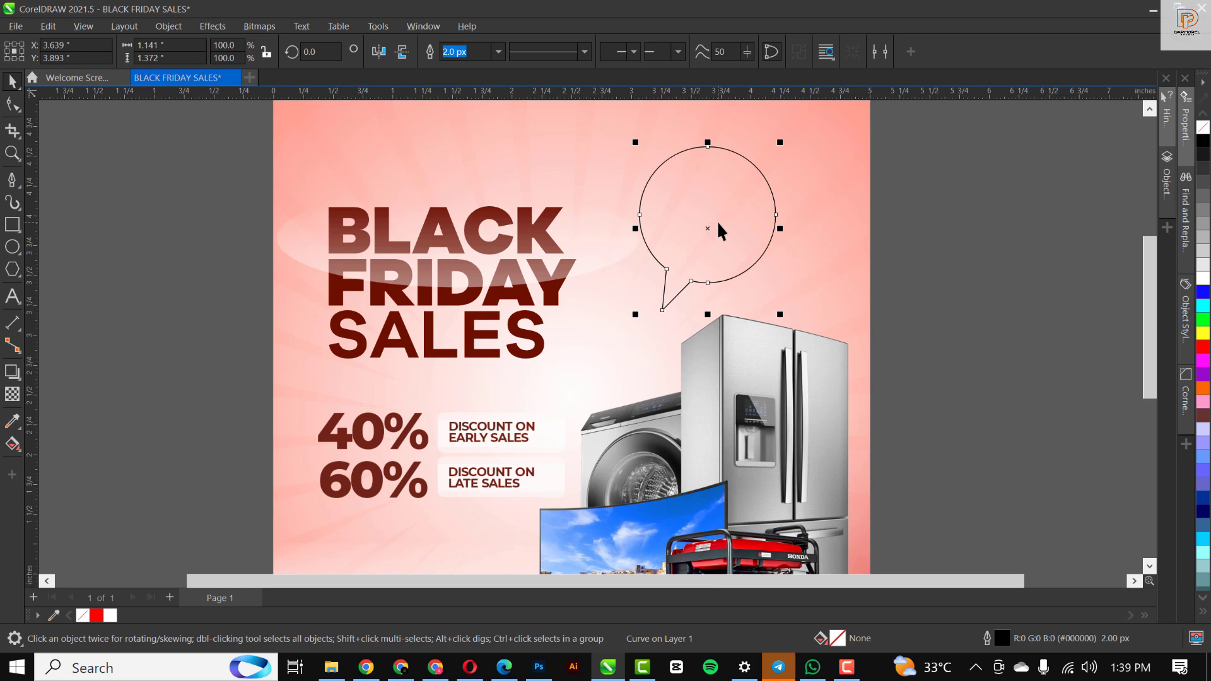
pyautogui.click(12, 374)
pyautogui.click(13, 377)
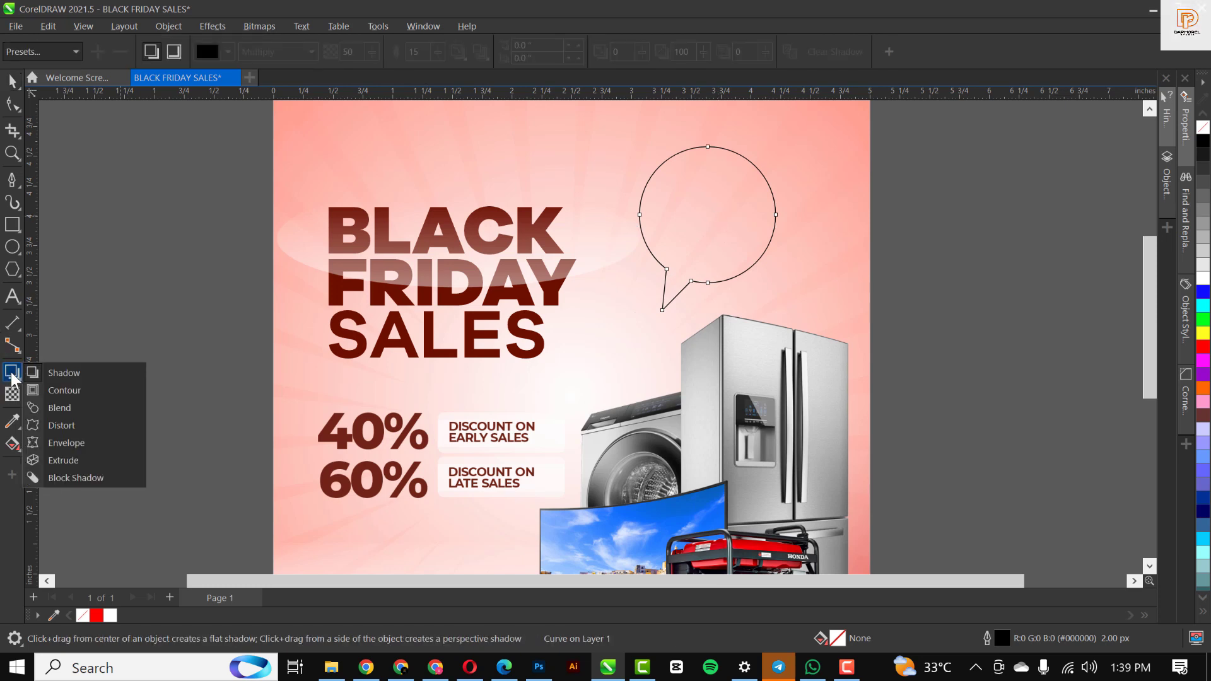
pyautogui.click(57, 392)
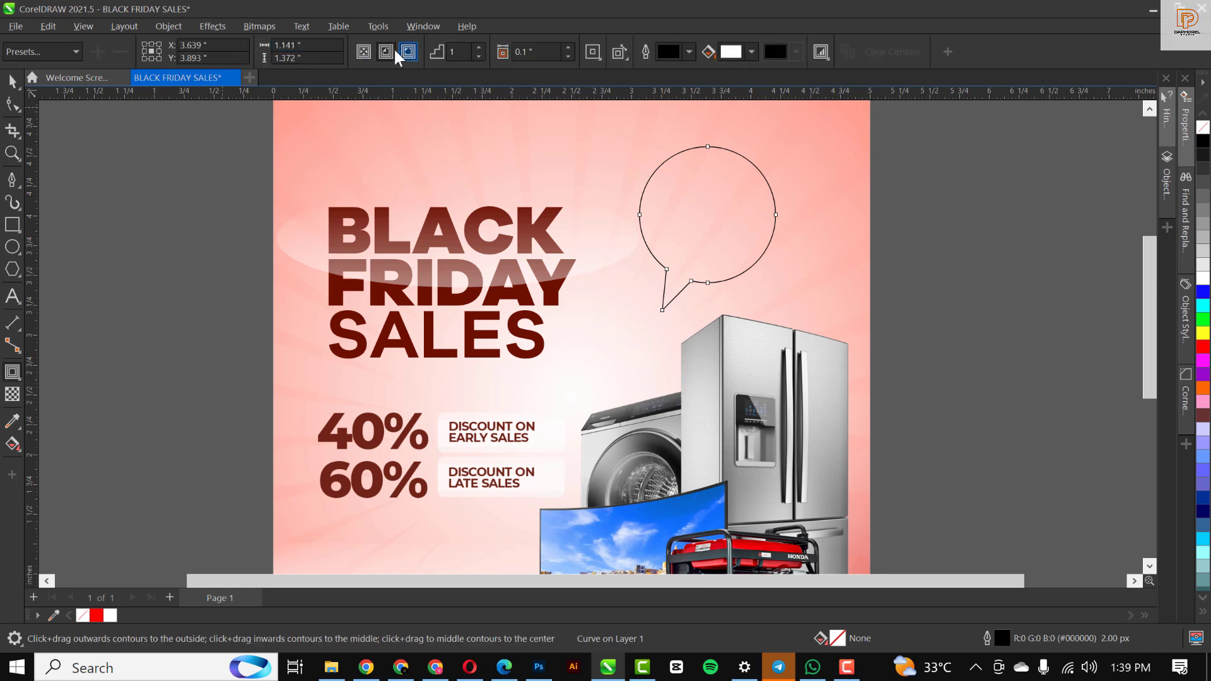
pyautogui.click(390, 51)
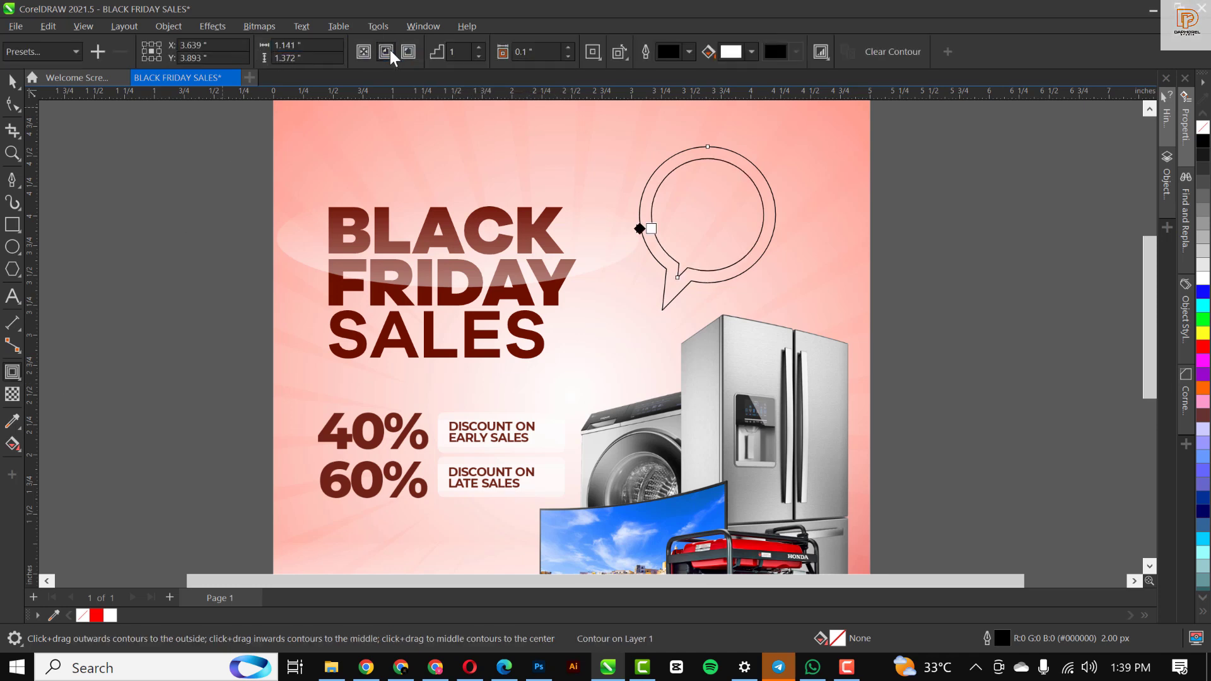
pyautogui.click(479, 48)
pyautogui.click(478, 56)
pyautogui.doubleClick(454, 52)
pyautogui.click(568, 56)
pyautogui.click(568, 55)
pyautogui.click(568, 55)
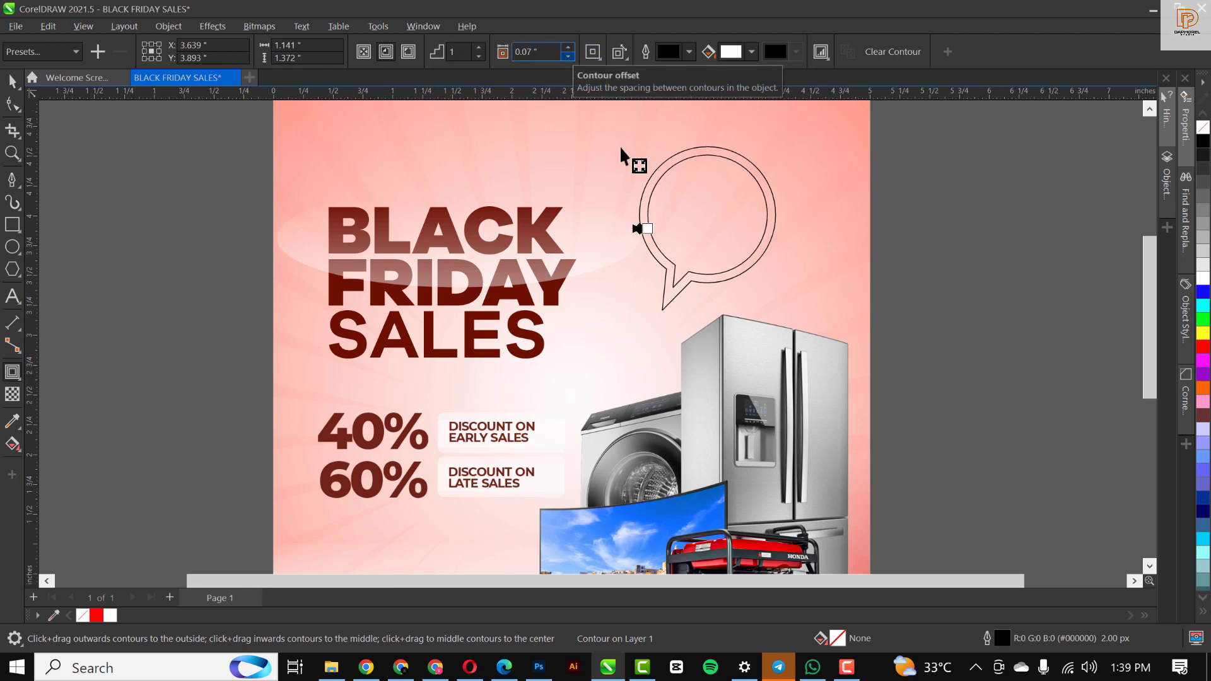
# Break the speech bubble's contour apart so the inner and outer bubbles are separate shapes.
pyautogui.press('space')
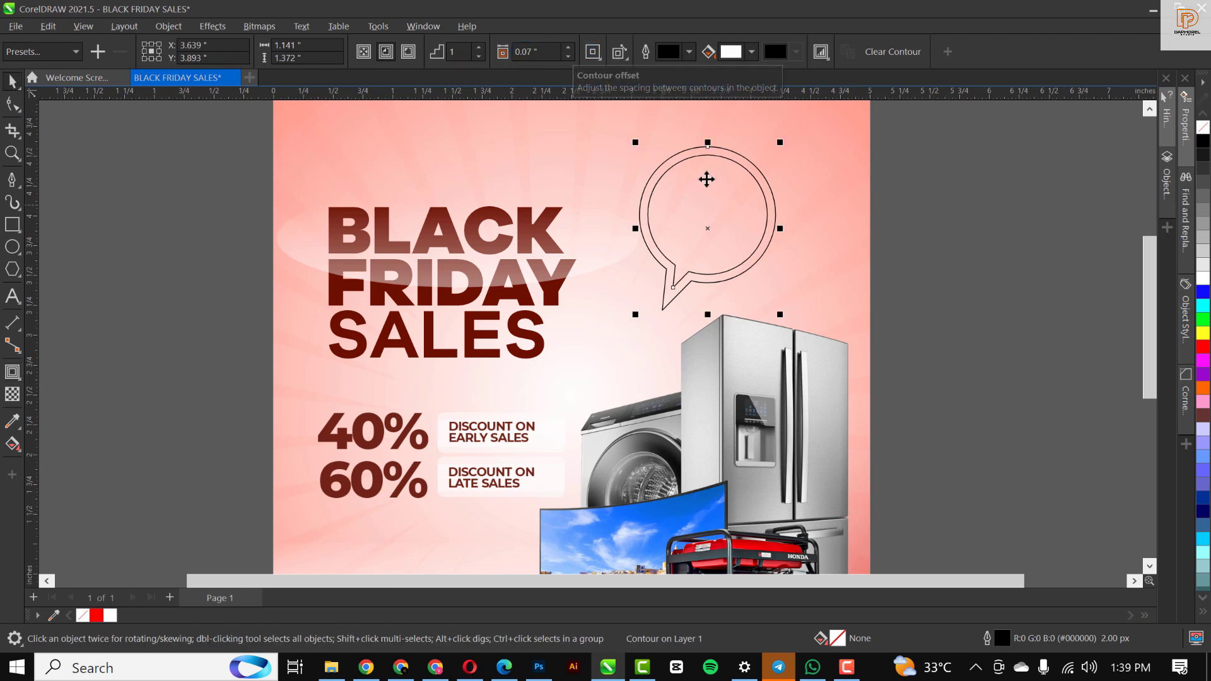
pyautogui.click(162, 27)
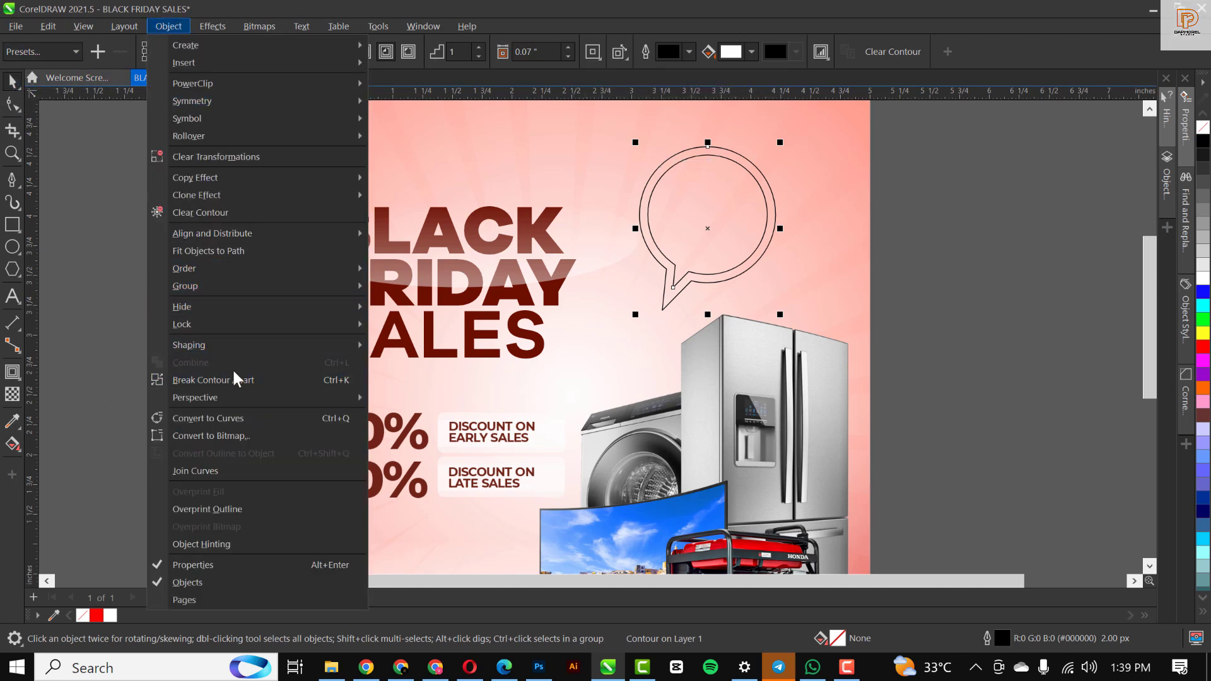
pyautogui.click(232, 379)
pyautogui.click(755, 228)
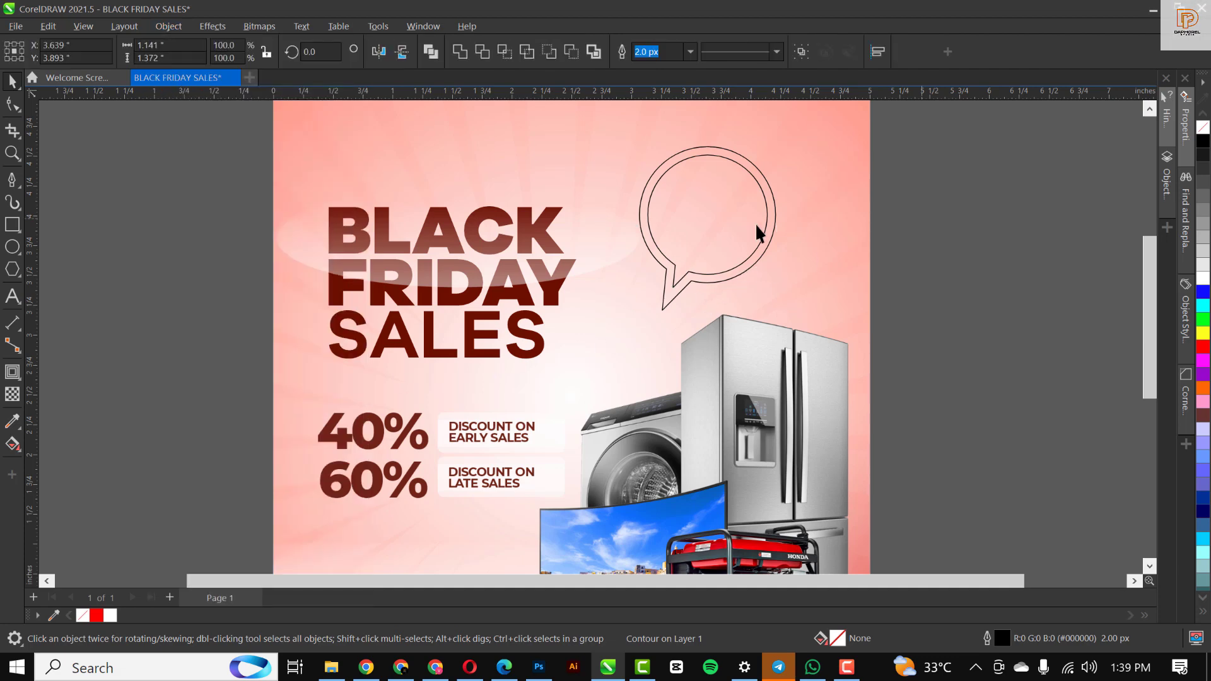
pyautogui.moveTo(673, 201); pyautogui.dragTo(849, 199)
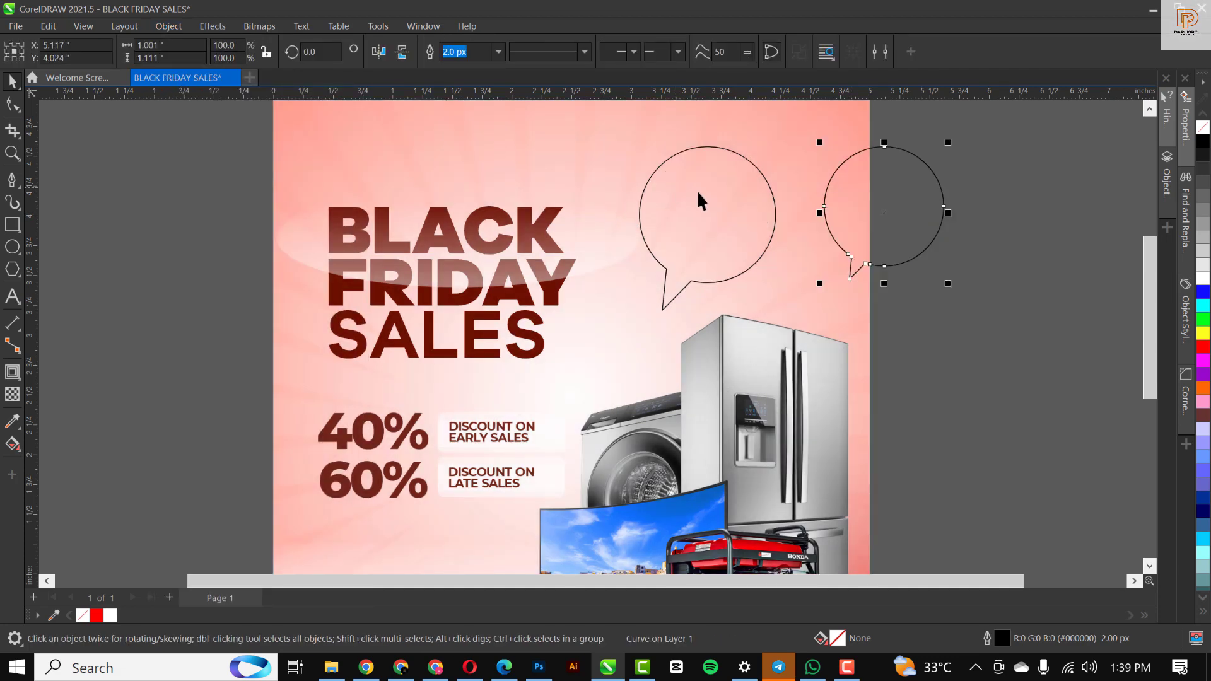
pyautogui.click(715, 149)
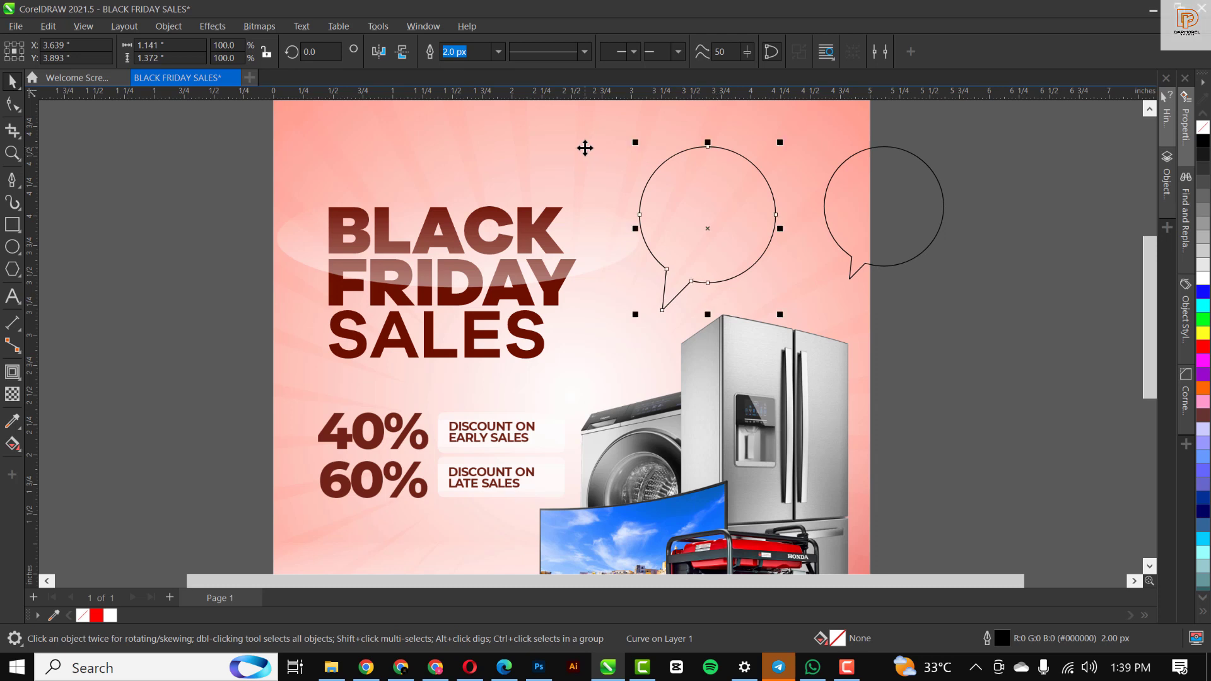
pyautogui.hotkey('ctrl', 'z')
pyautogui.click(877, 316)
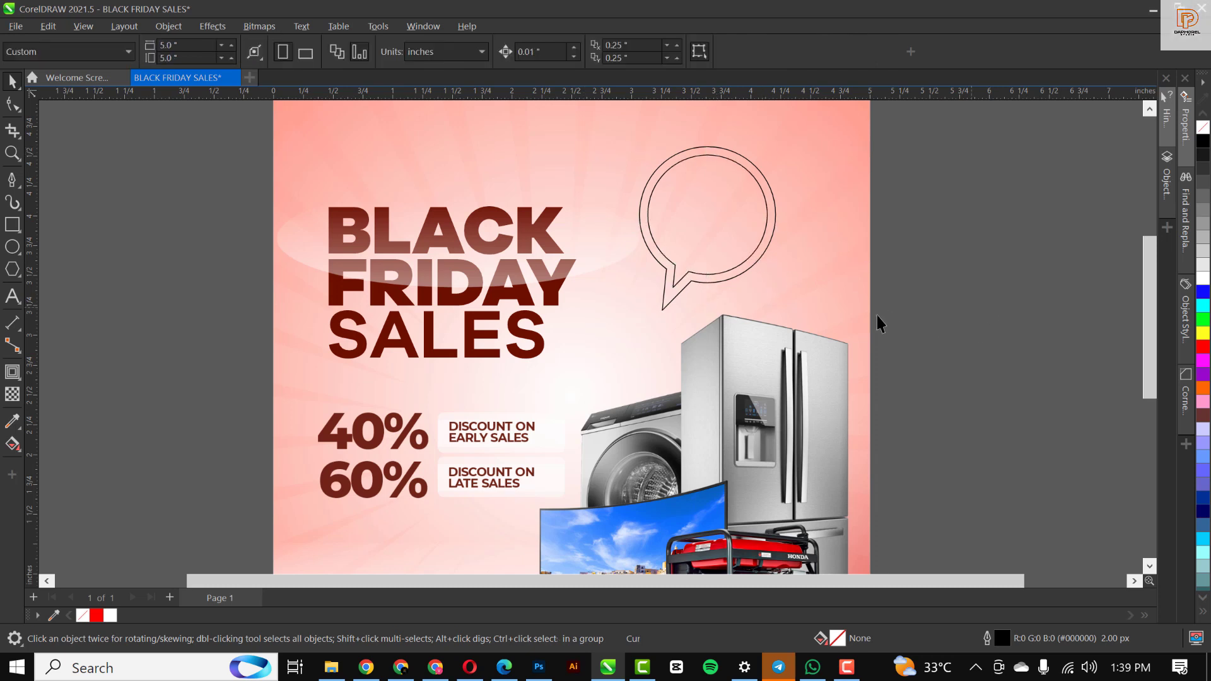
# Fill the outer bubble with white and the inner bubble with the red sampled from the generator image.
pyautogui.click(713, 146)
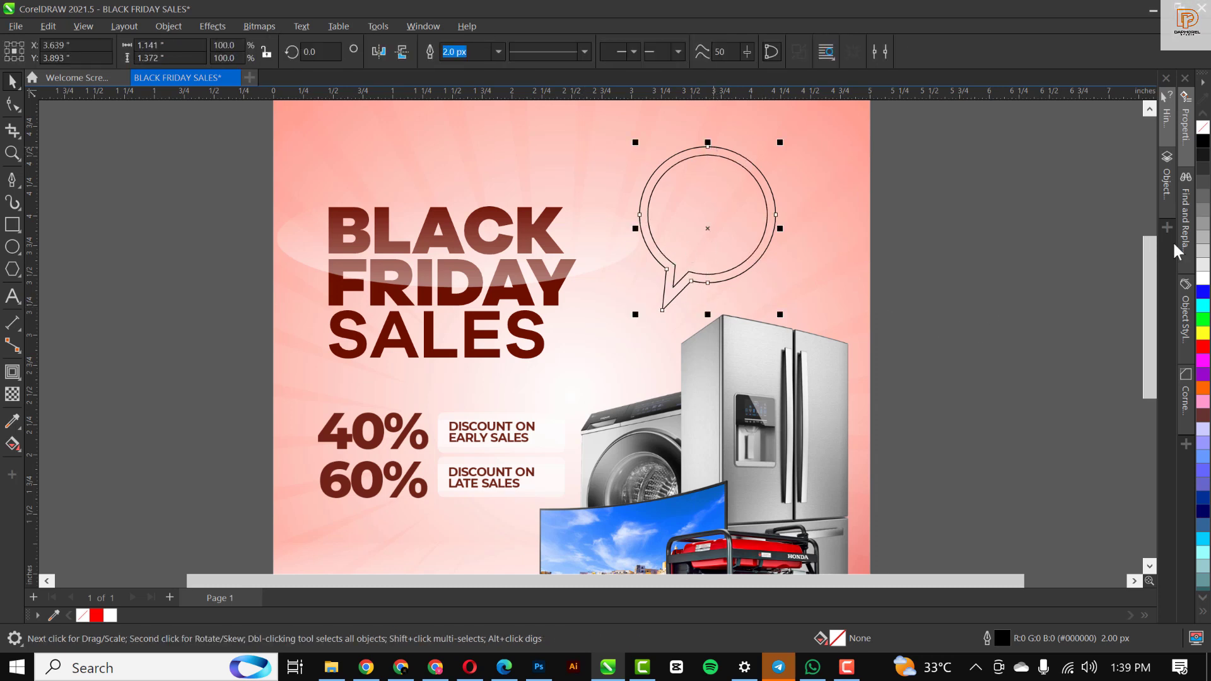
pyautogui.click(1204, 281)
pyautogui.click(724, 203)
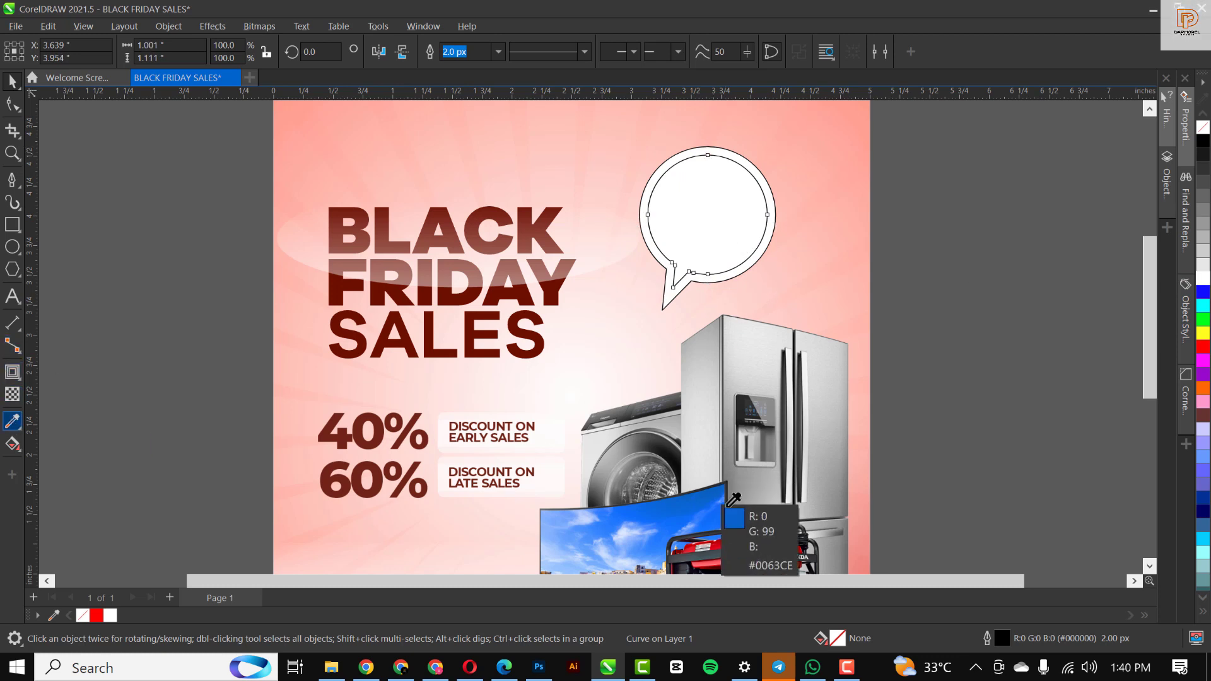
pyautogui.click(12, 421)
pyautogui.click(782, 552)
pyautogui.click(700, 218)
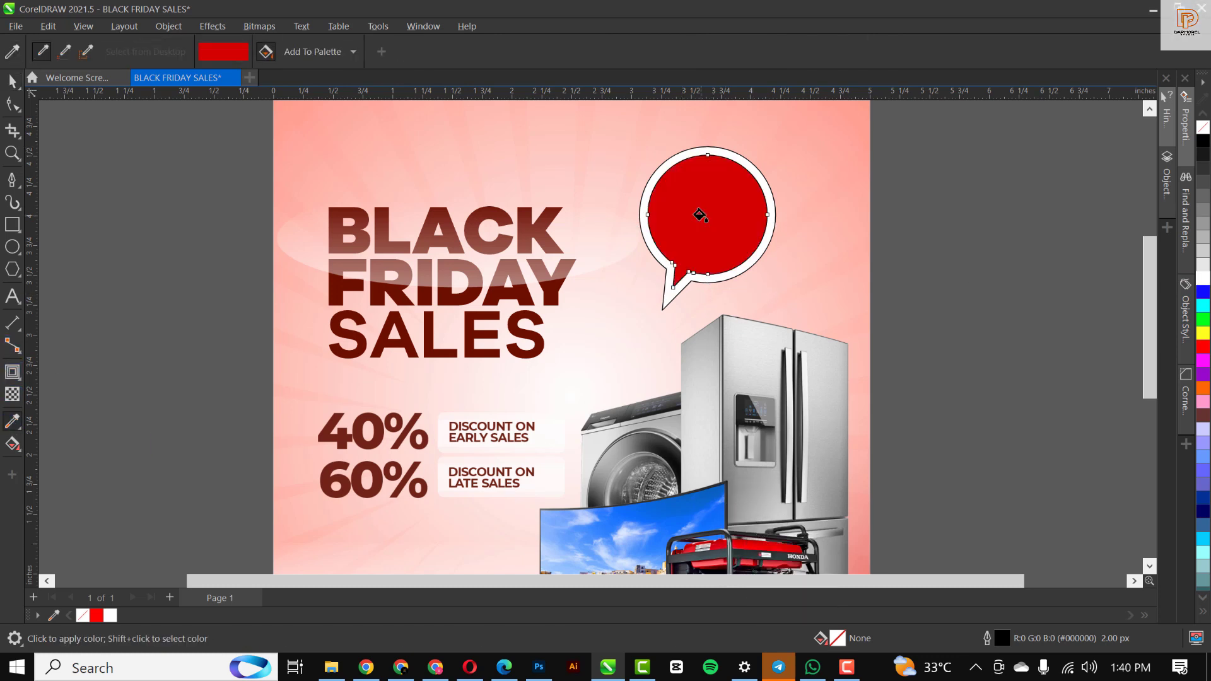
# Remove the outline from both the red inner bubble and the white outer bubble.
pyautogui.press('space')
pyautogui.keyDown('shift'); pyautogui.click(726, 278); pyautogui.keyUp('shift')
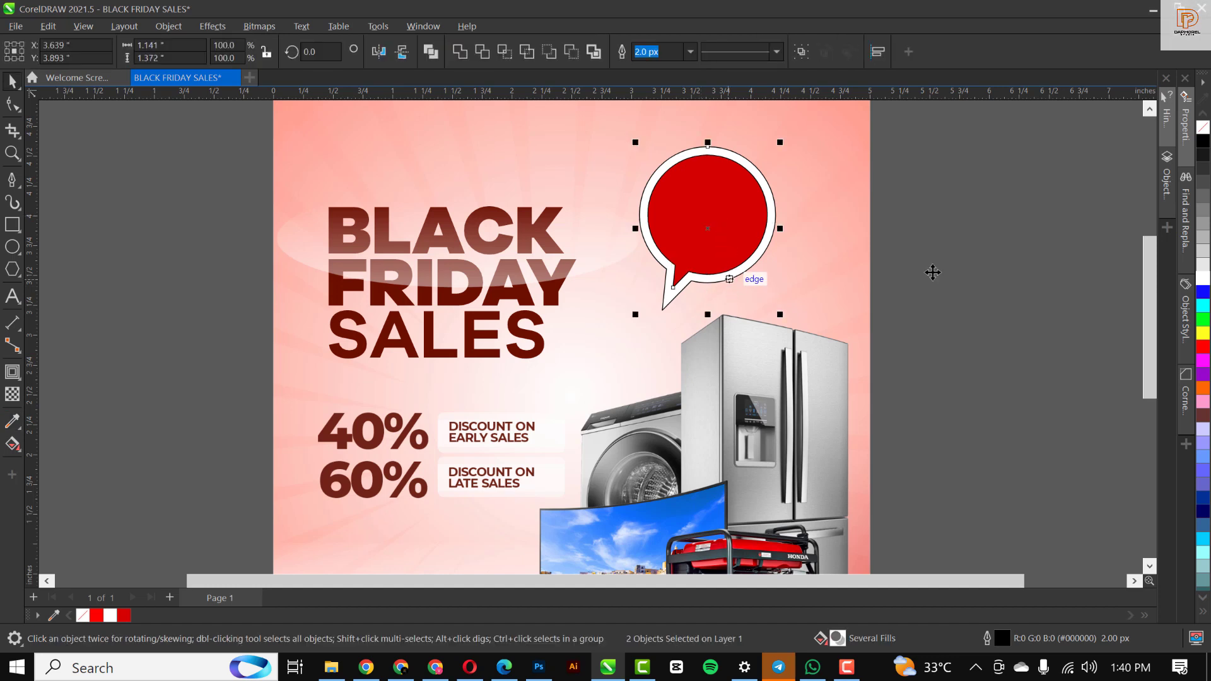
pyautogui.rightClick(1203, 127)
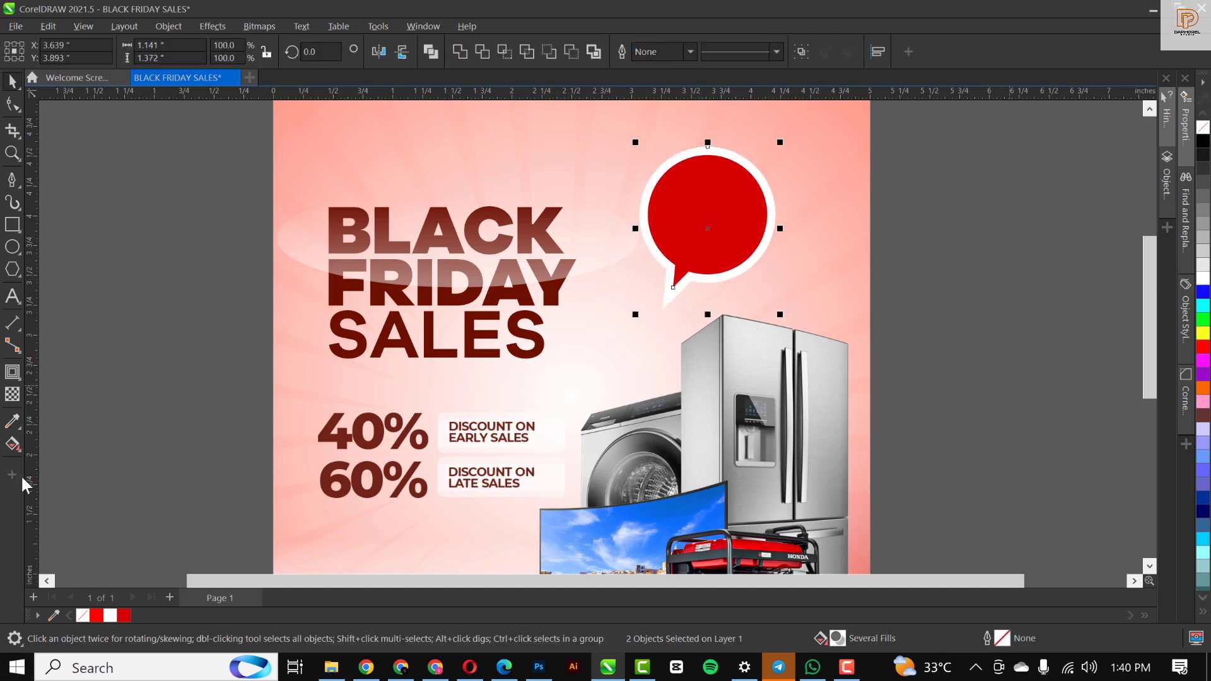
# Rotate both bubble shapes together about 20 degrees clockwise, swinging the tail toward the headline.
pyautogui.scroll(-3, 576, 286)
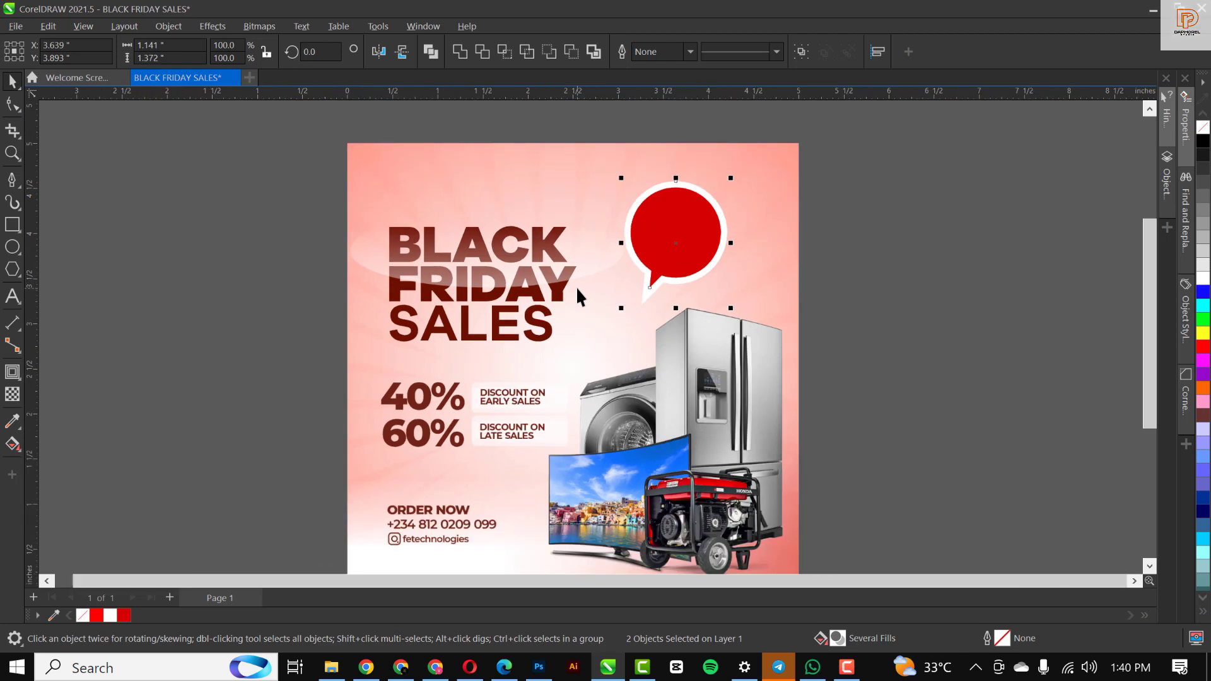
pyautogui.scroll(2, 648, 246)
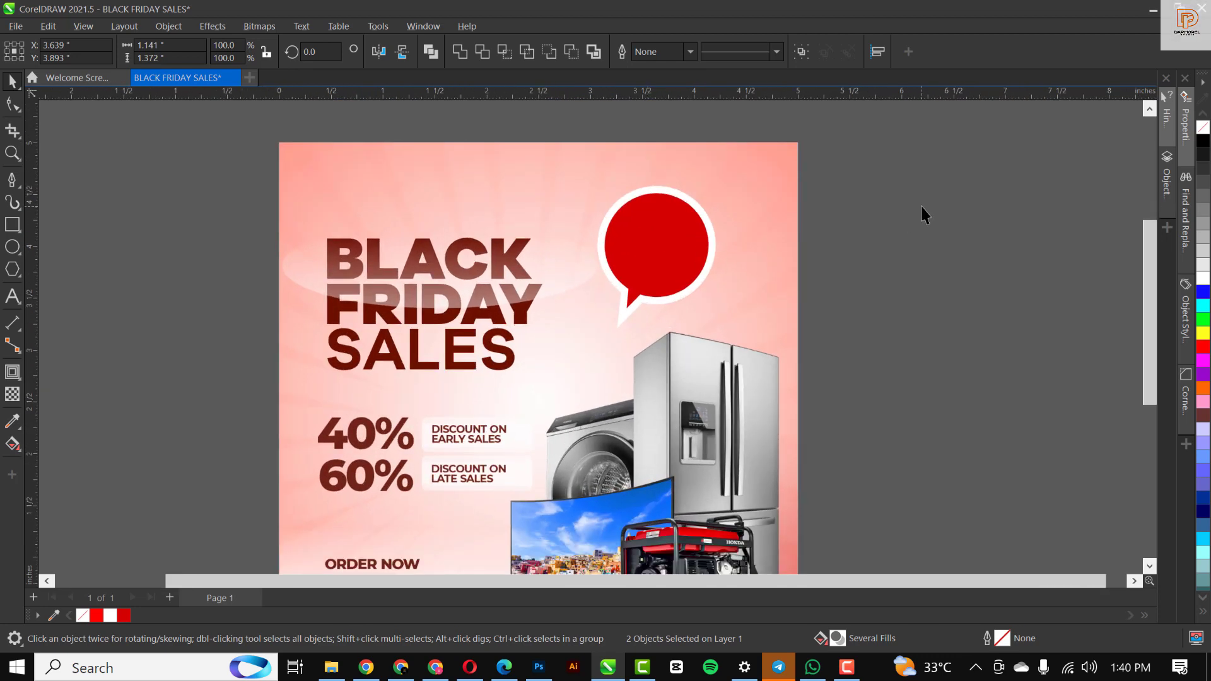
pyautogui.moveTo(914, 146); pyautogui.dragTo(558, 364)
pyautogui.click(621, 293)
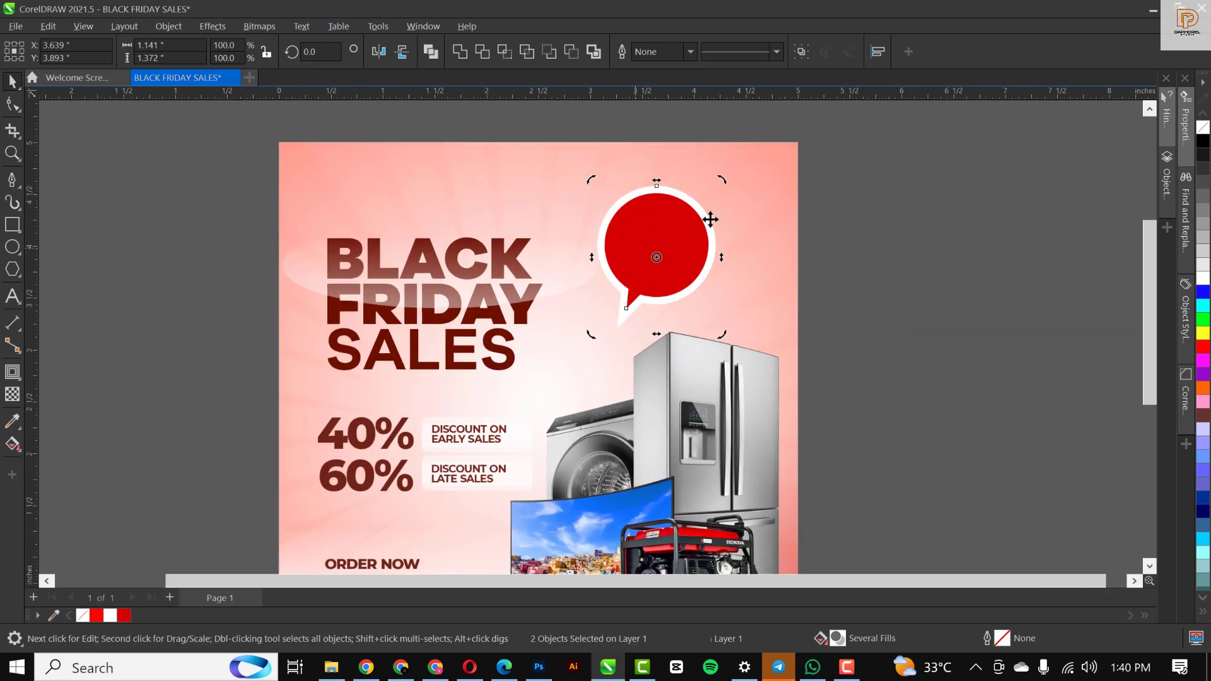
pyautogui.moveTo(725, 181); pyautogui.dragTo(747, 214)
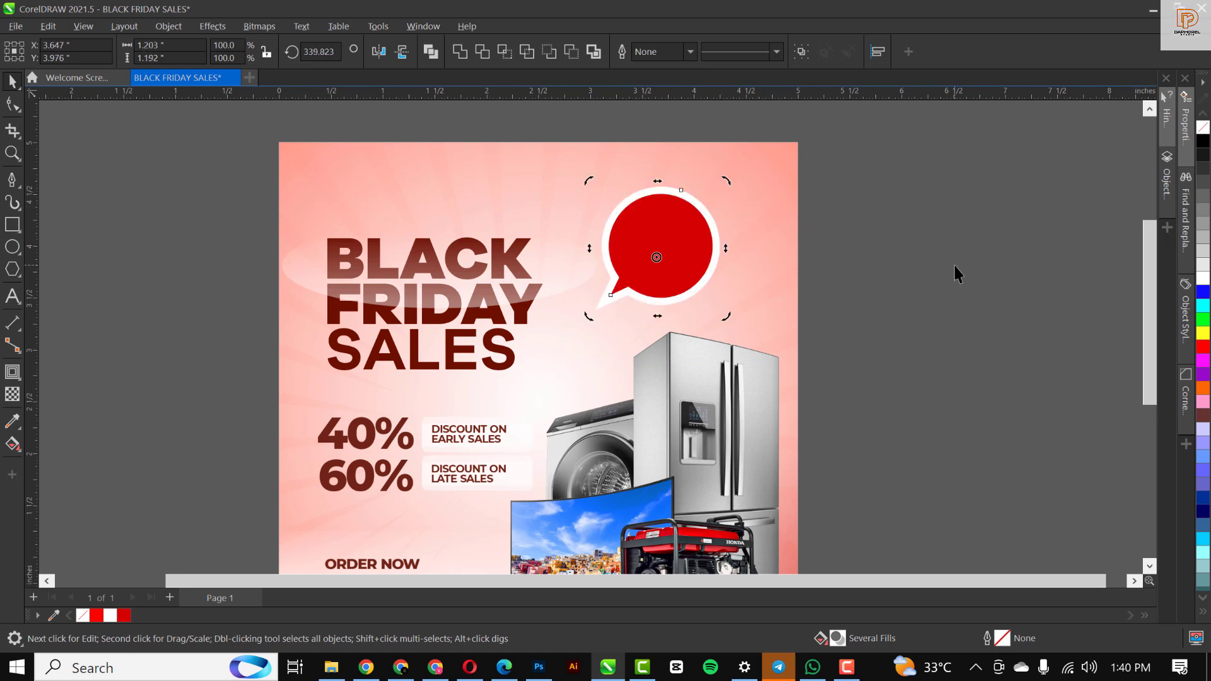
pyautogui.click(803, 309)
# Import the MATERIAL image from the BLACK FRIDAY RESOURCE FILE folder and place it over the speech bubble.
pyautogui.click(641, 290)
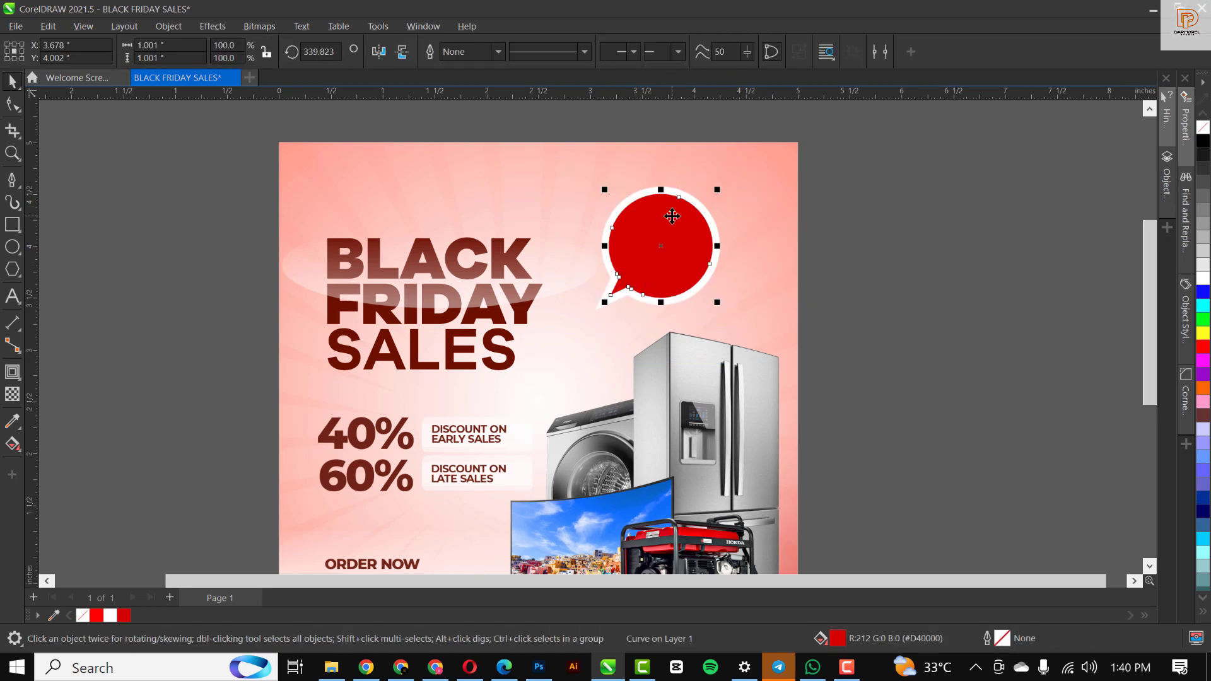
pyautogui.click(333, 670)
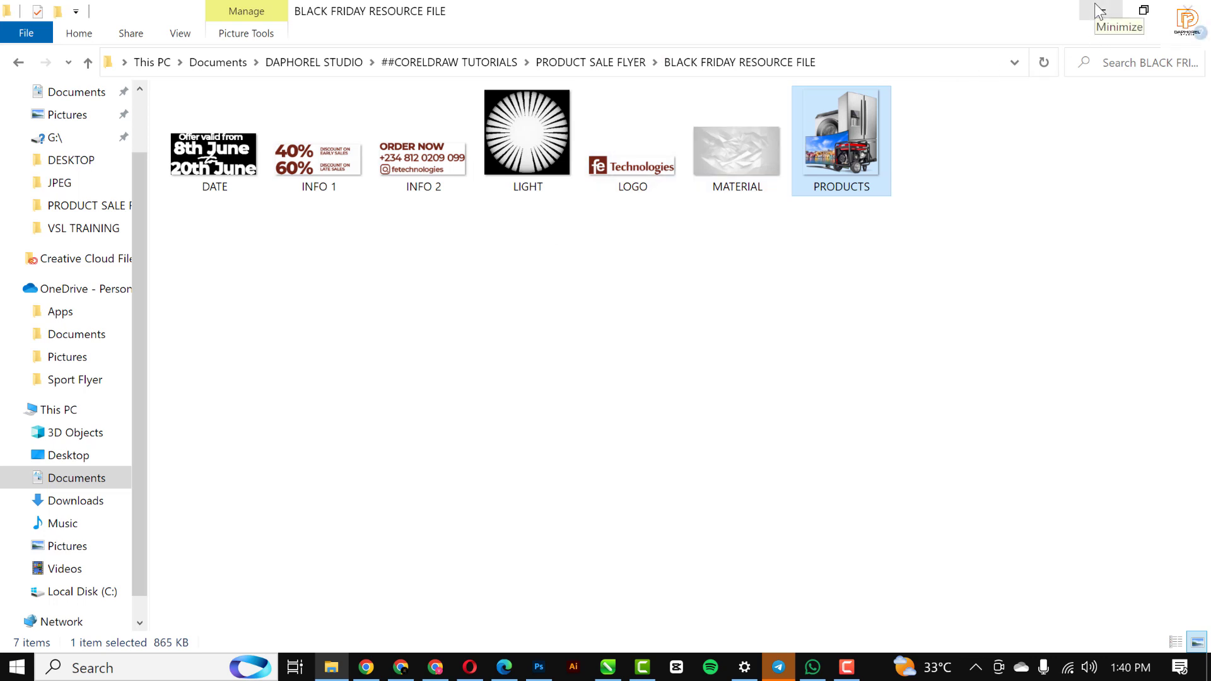
pyautogui.click(749, 159)
pyautogui.moveTo(748, 157); pyautogui.dragTo(875, 257)
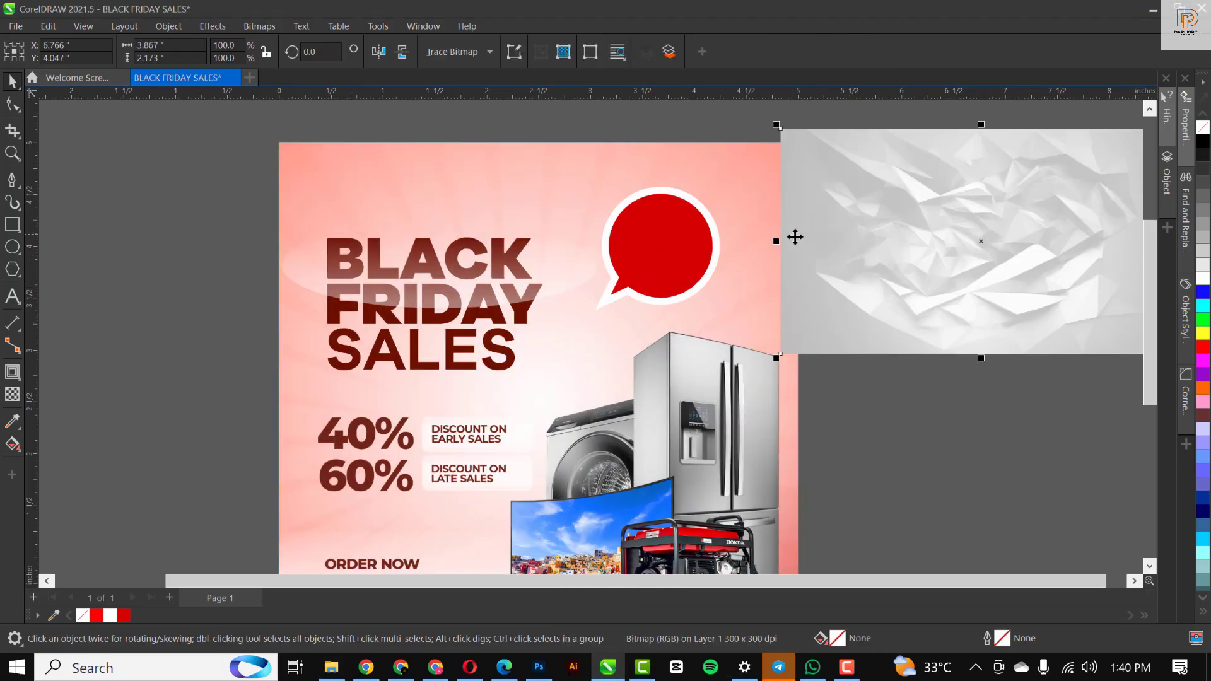
pyautogui.moveTo(956, 240); pyautogui.dragTo(625, 239)
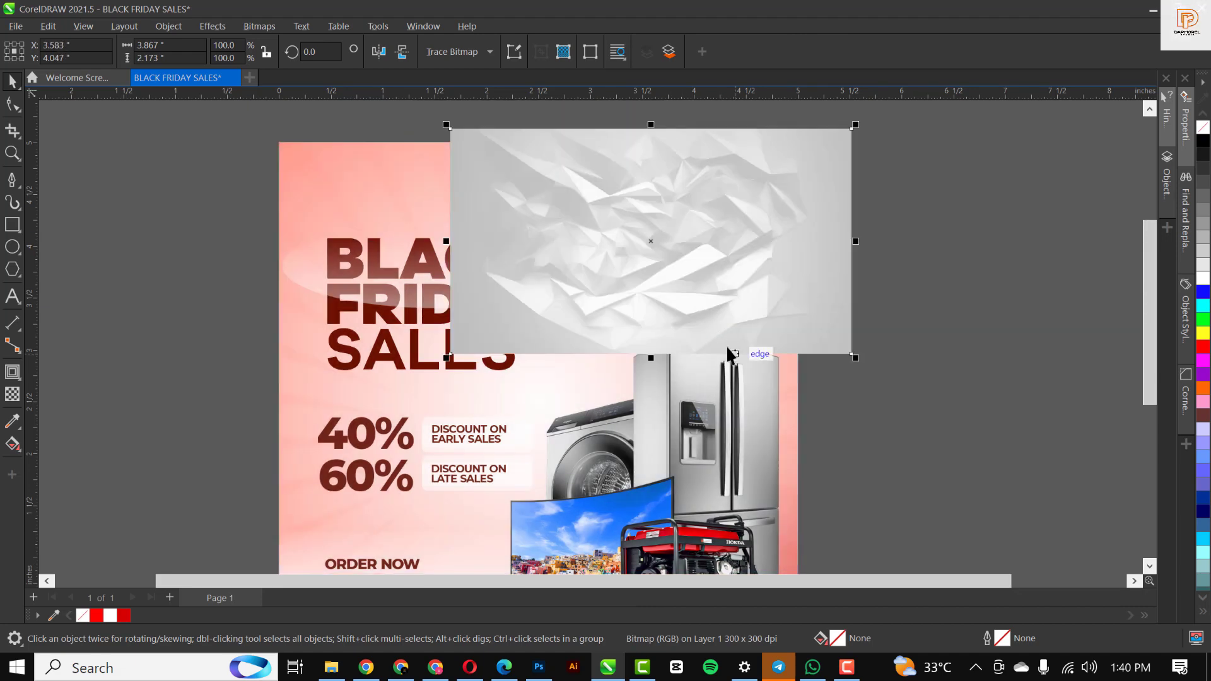
# Give the textured image a uniform transparency of 50 with the Multiply merge mode.
pyautogui.click(10, 389)
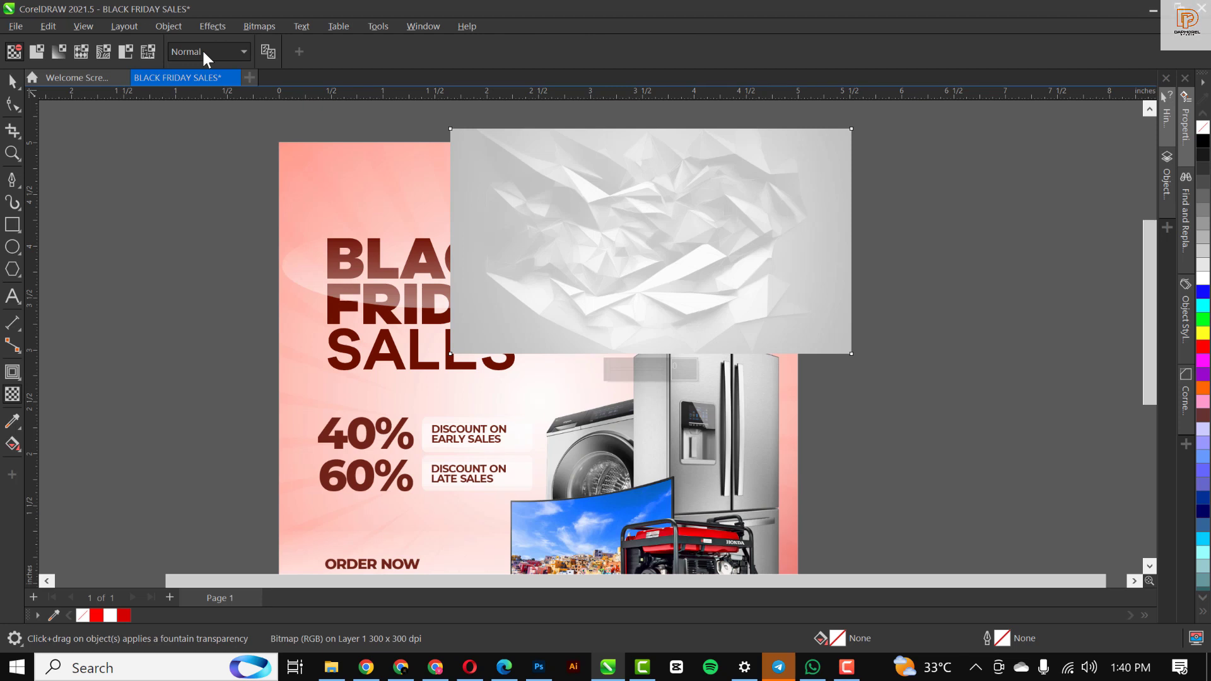
pyautogui.click(242, 50)
pyautogui.click(242, 51)
pyautogui.click(243, 51)
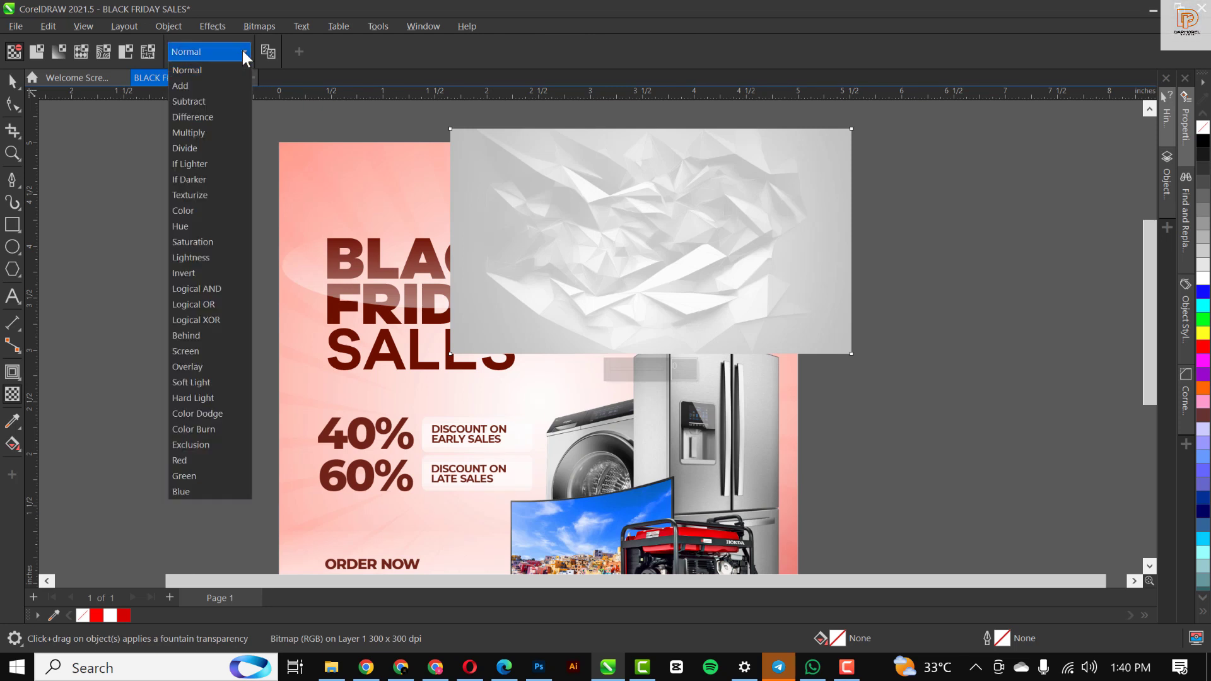
pyautogui.click(205, 372)
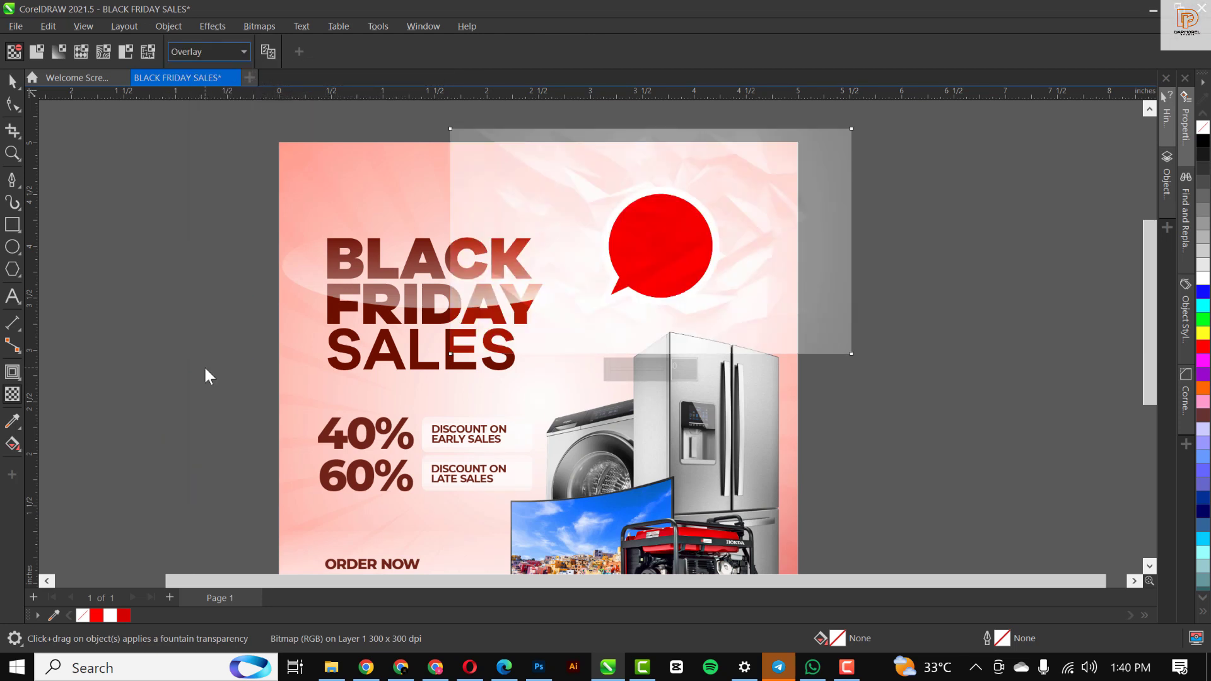
pyautogui.click(241, 53)
pyautogui.click(198, 132)
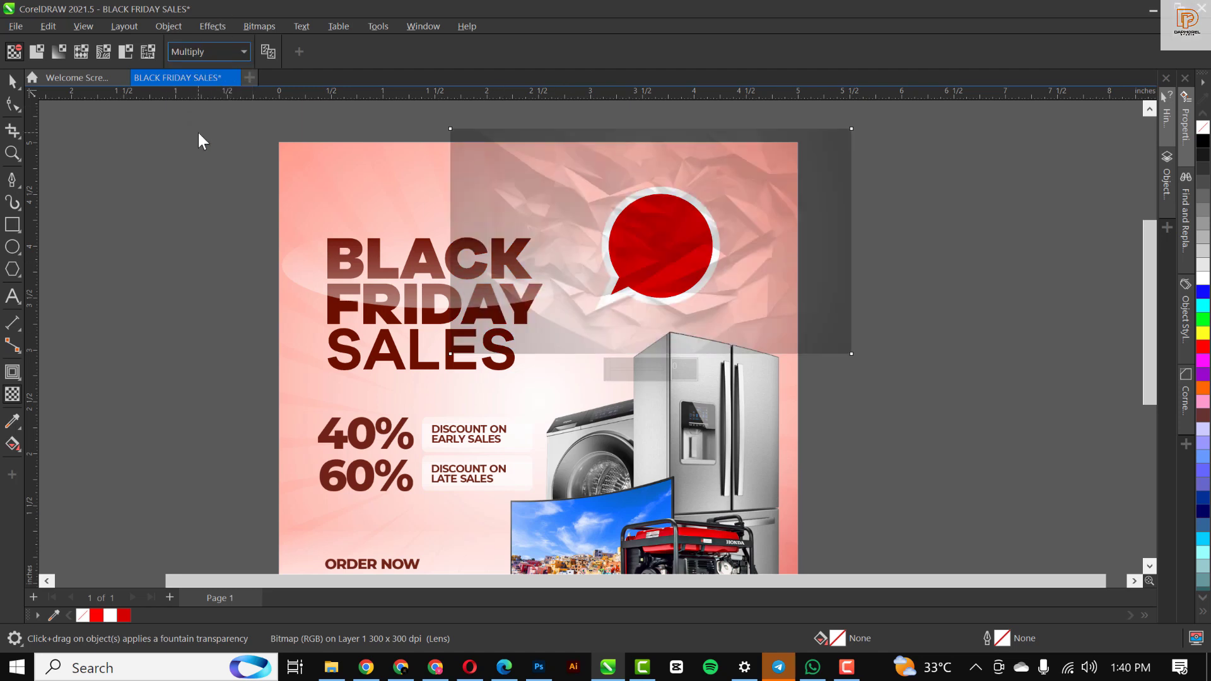
pyautogui.click(38, 52)
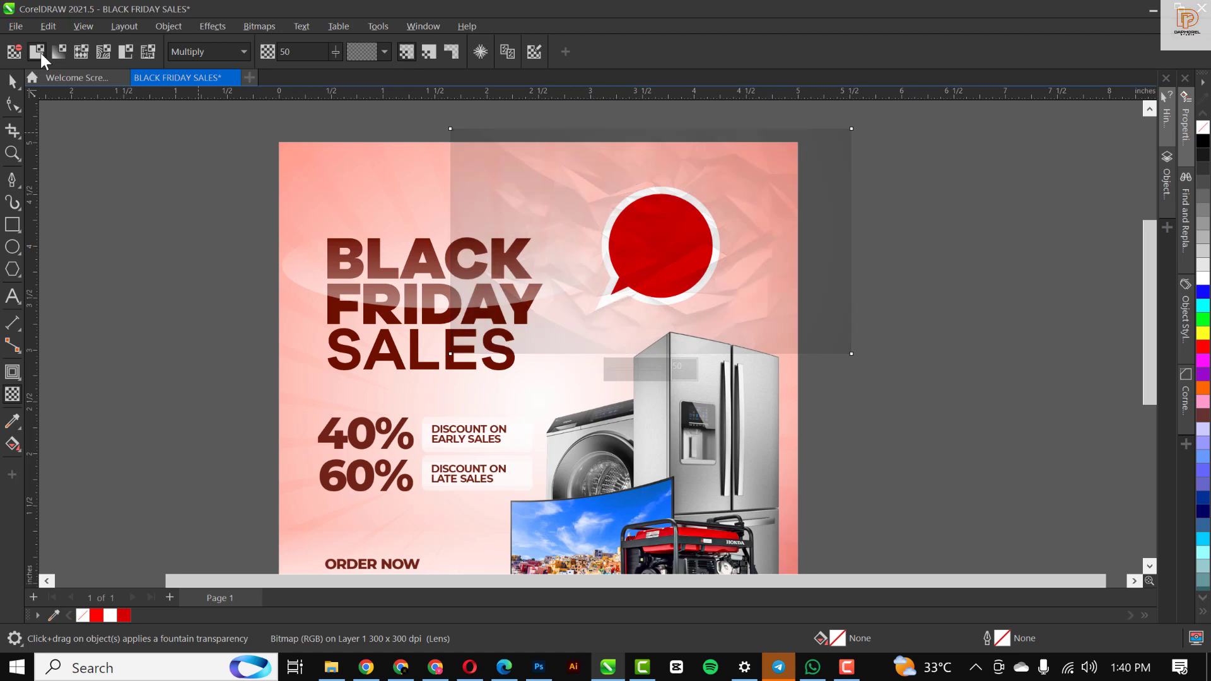
# Scale the textured image down to about 2.47 by 1.39 inches and move it off the page, beside the speech bubble.
pyautogui.click(11, 82)
pyautogui.moveTo(852, 354); pyautogui.dragTo(782, 318)
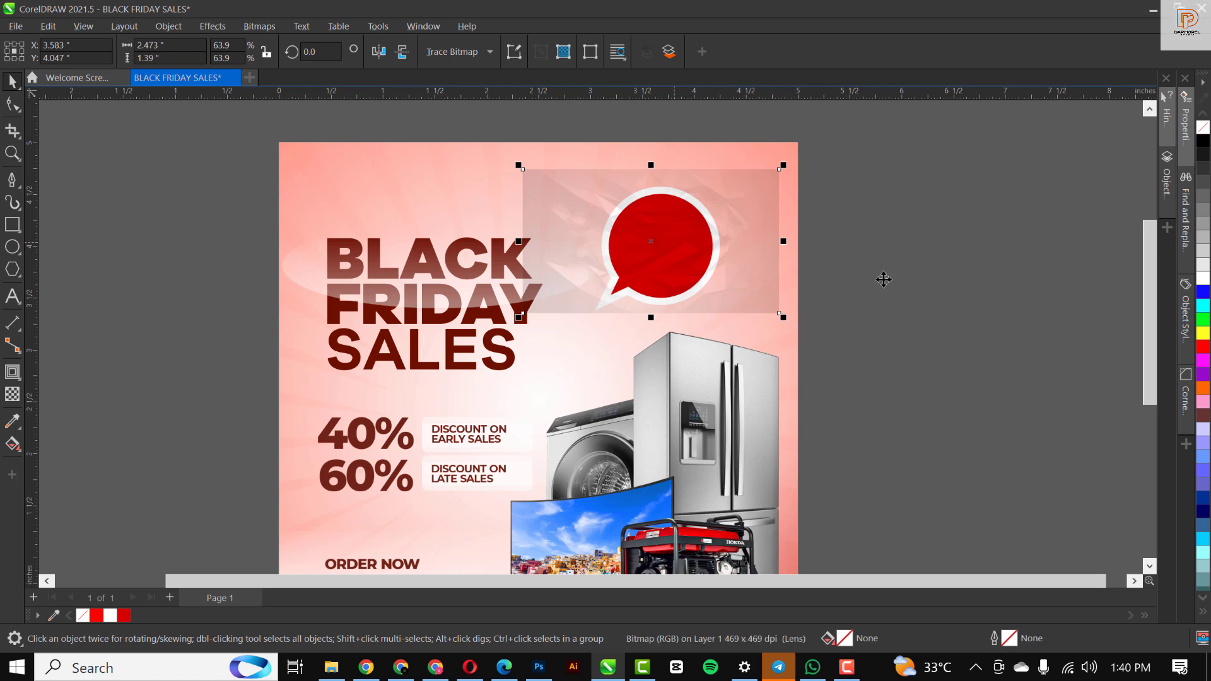
pyautogui.moveTo(883, 280); pyautogui.dragTo(967, 294)
# PowerClip the textured image inside the red inner bubble.
pyautogui.rightClick(963, 293)
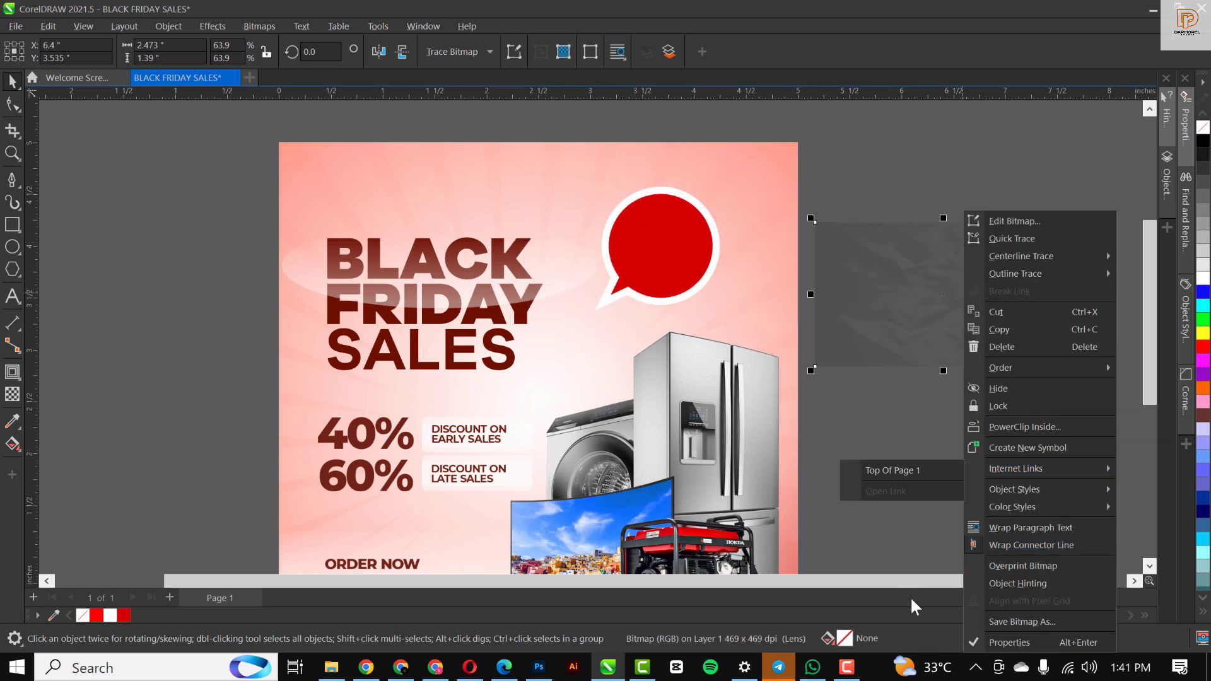
pyautogui.click(1042, 426)
pyautogui.click(670, 247)
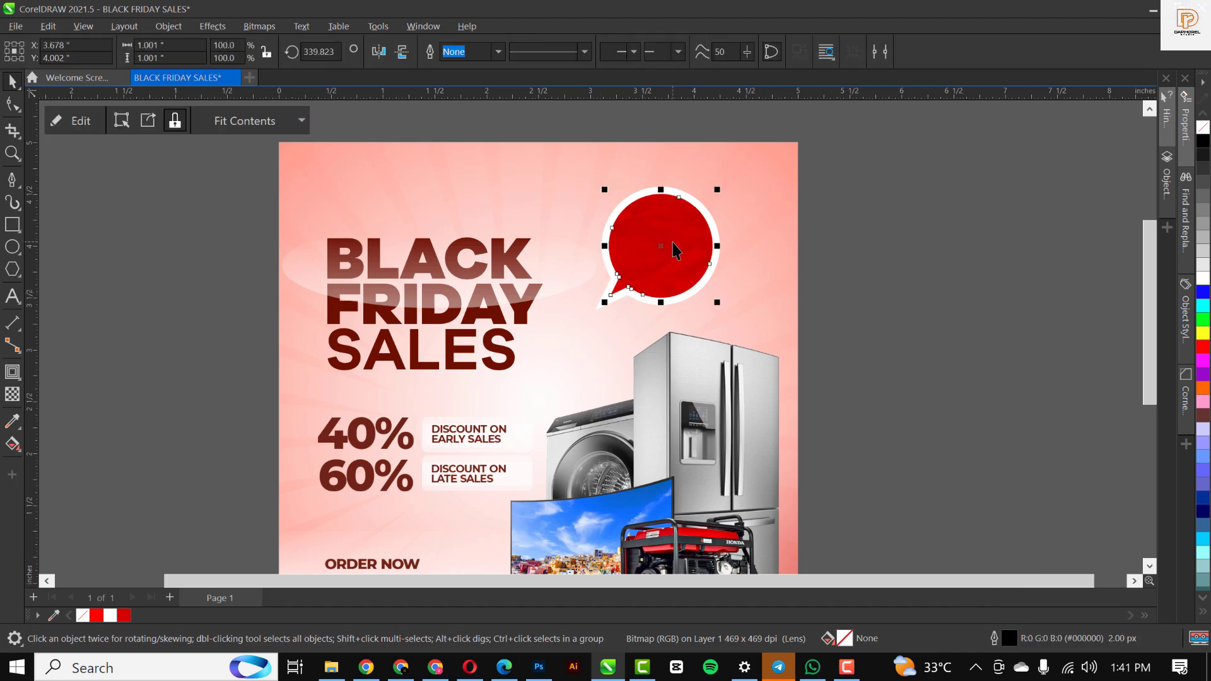
pyautogui.click(914, 337)
pyautogui.scroll(5, 650, 243)
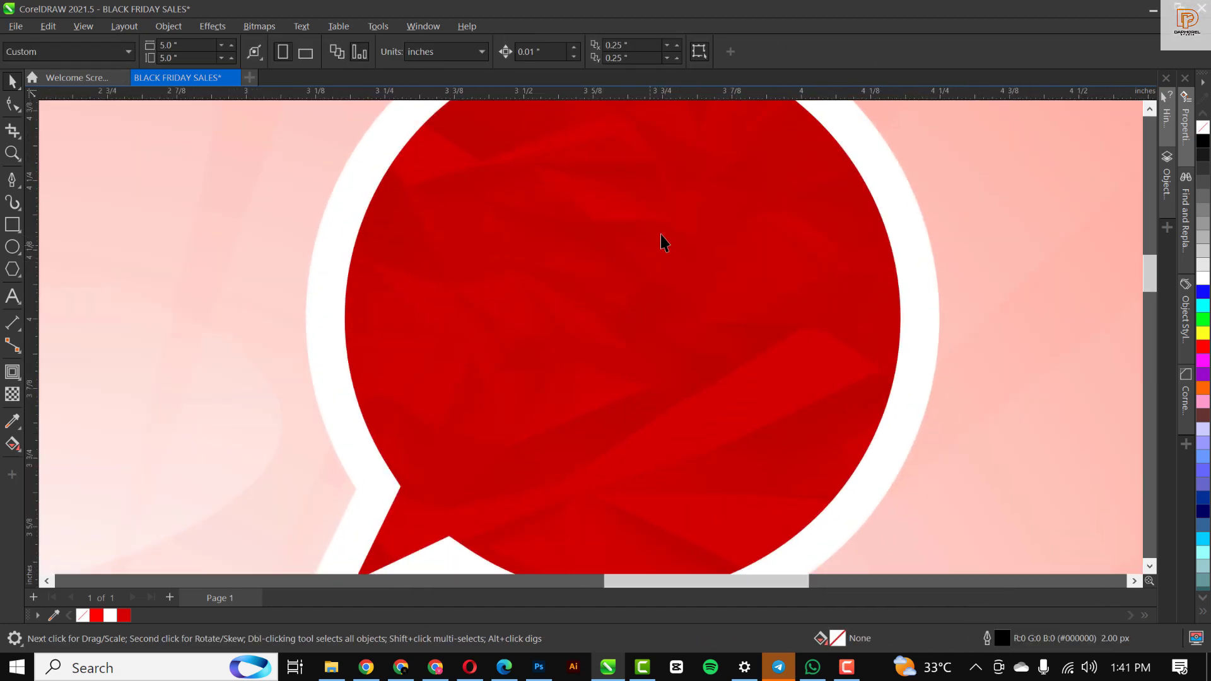
pyautogui.scroll(-2, 591, 286)
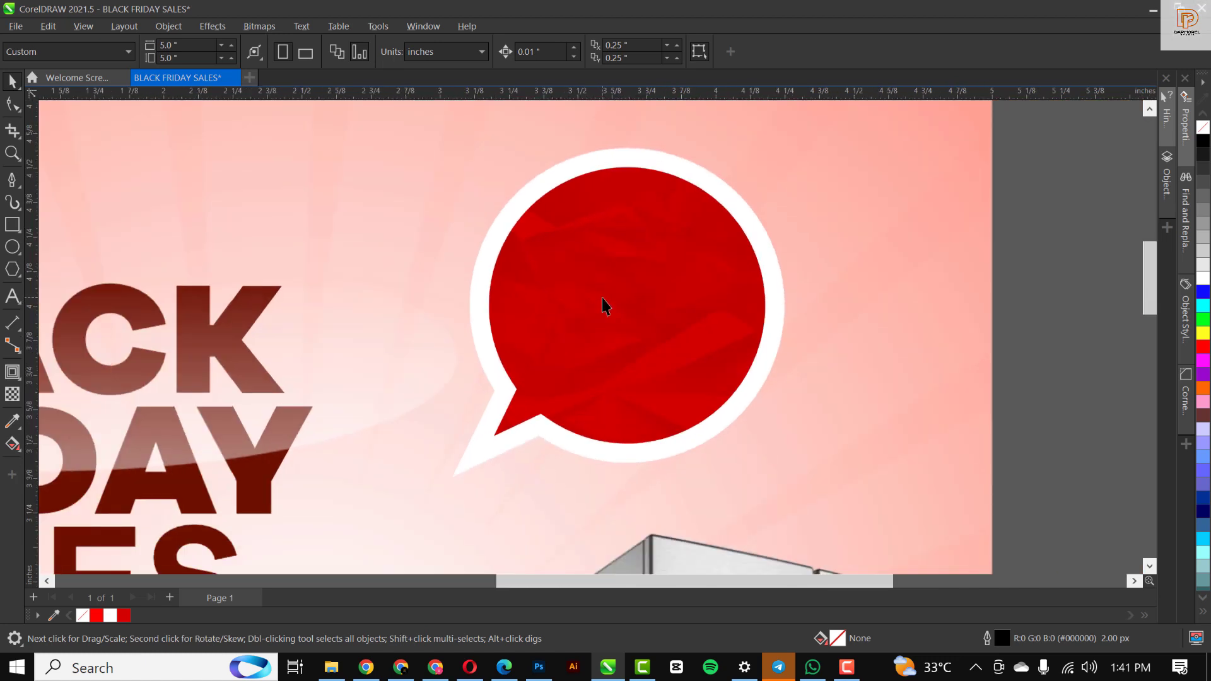
pyautogui.scroll(2, 602, 298)
pyautogui.scroll(-4, 601, 297)
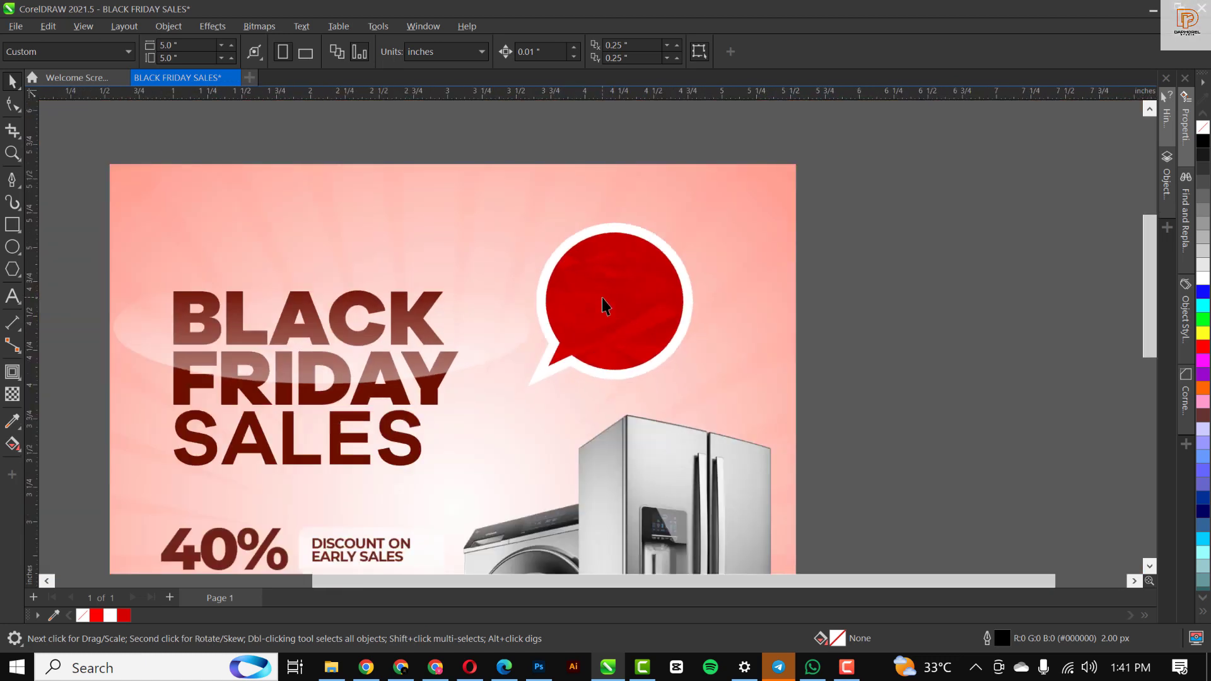
# Import the DATE image from the BLACK FRIDAY RESOURCE FILE folder and place it over the red speech bubble.
pyautogui.click(331, 668)
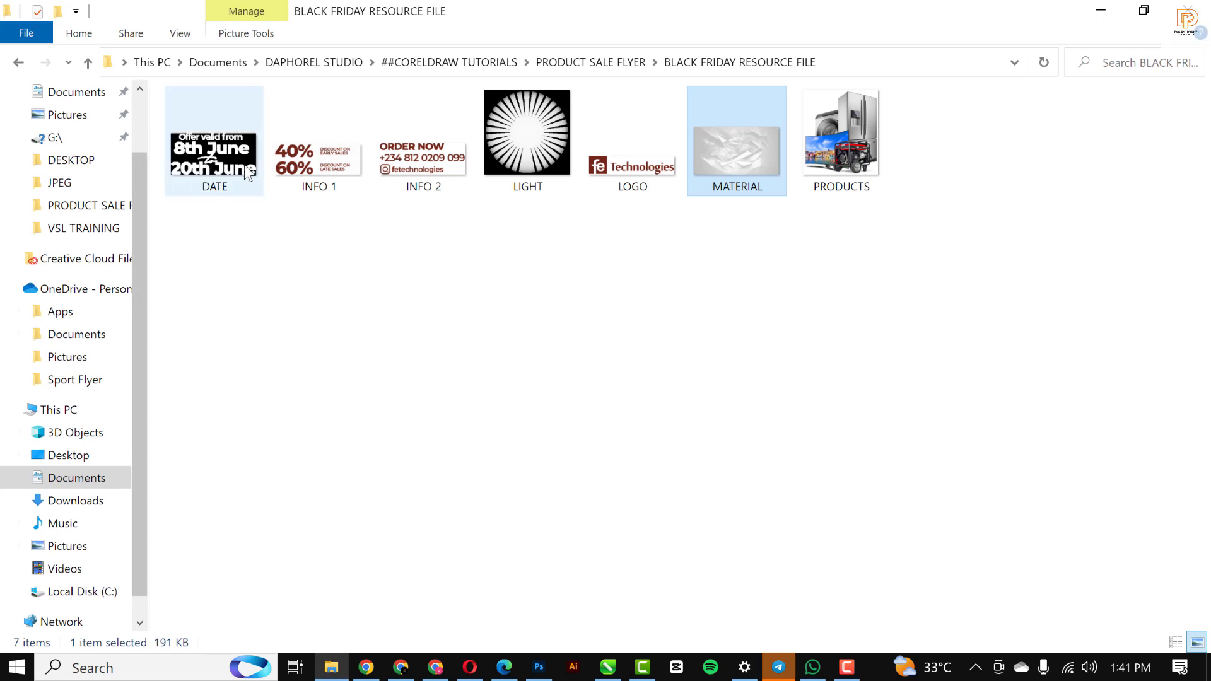
pyautogui.moveTo(218, 161); pyautogui.dragTo(615, 311)
pyautogui.moveTo(609, 309); pyautogui.dragTo(622, 308)
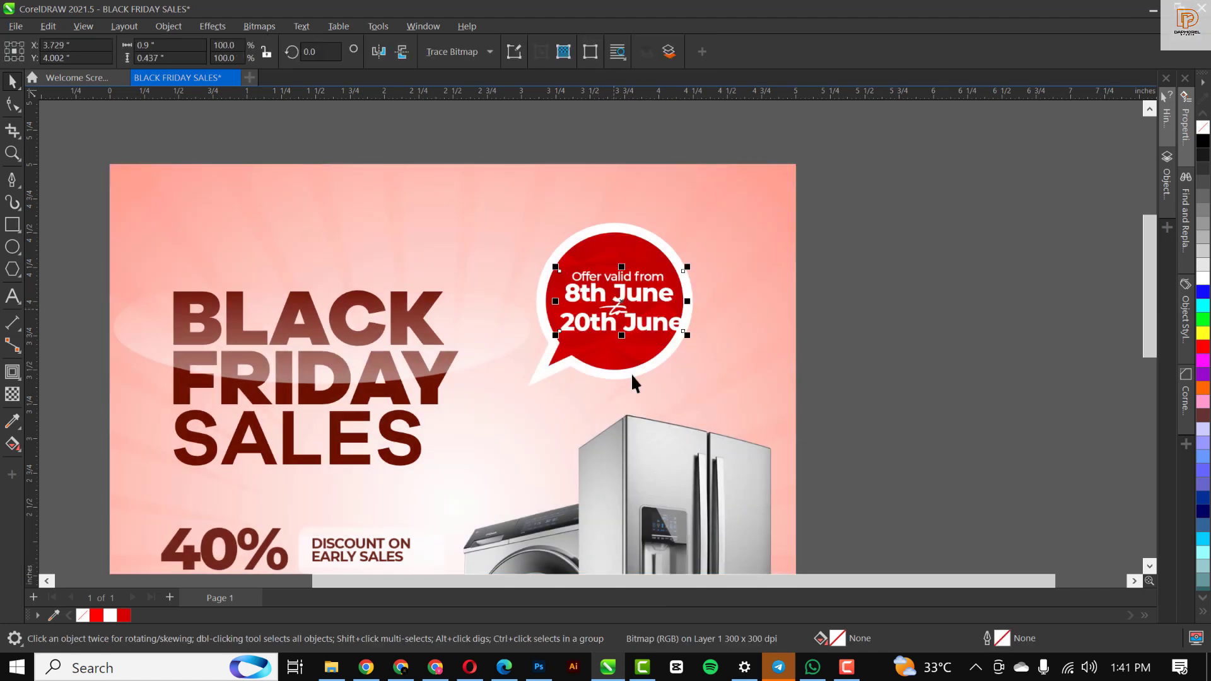
# Scale the date text down to about 0.72 by 0.35 inches so it fits inside the red bubble.
pyautogui.moveTo(687, 335); pyautogui.dragTo(633, 306)
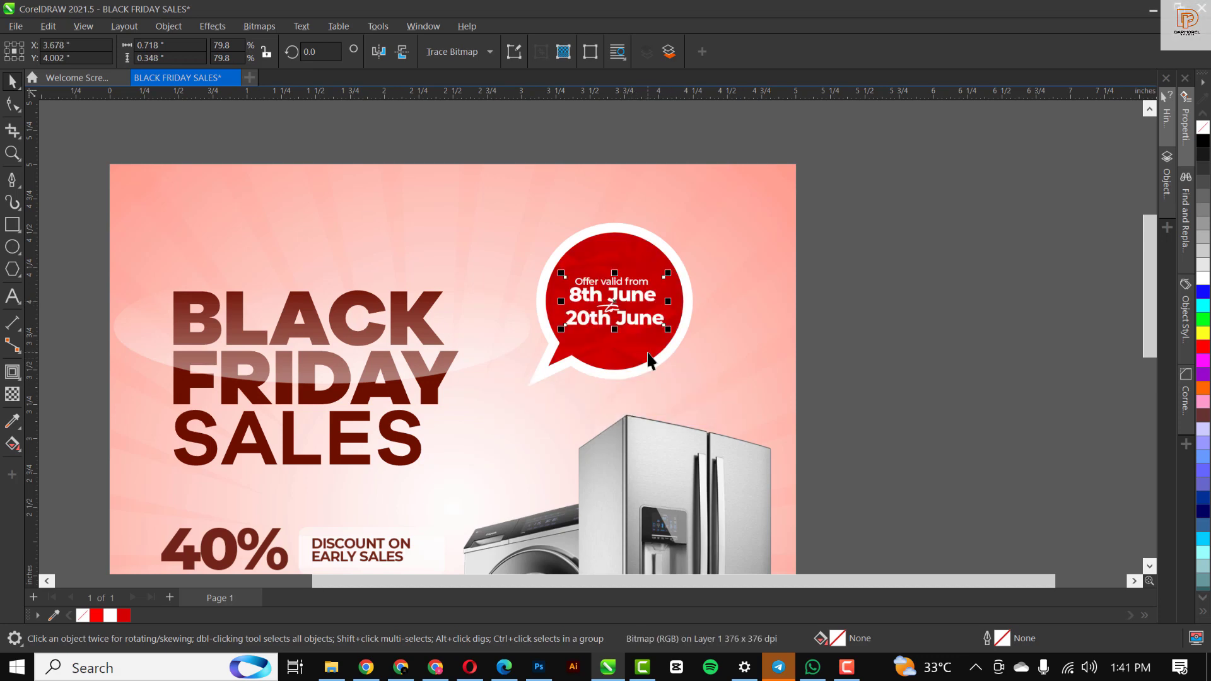
pyautogui.scroll(-3, 650, 294)
pyautogui.scroll(-3, 650, 294)
pyautogui.scroll(5, 622, 263)
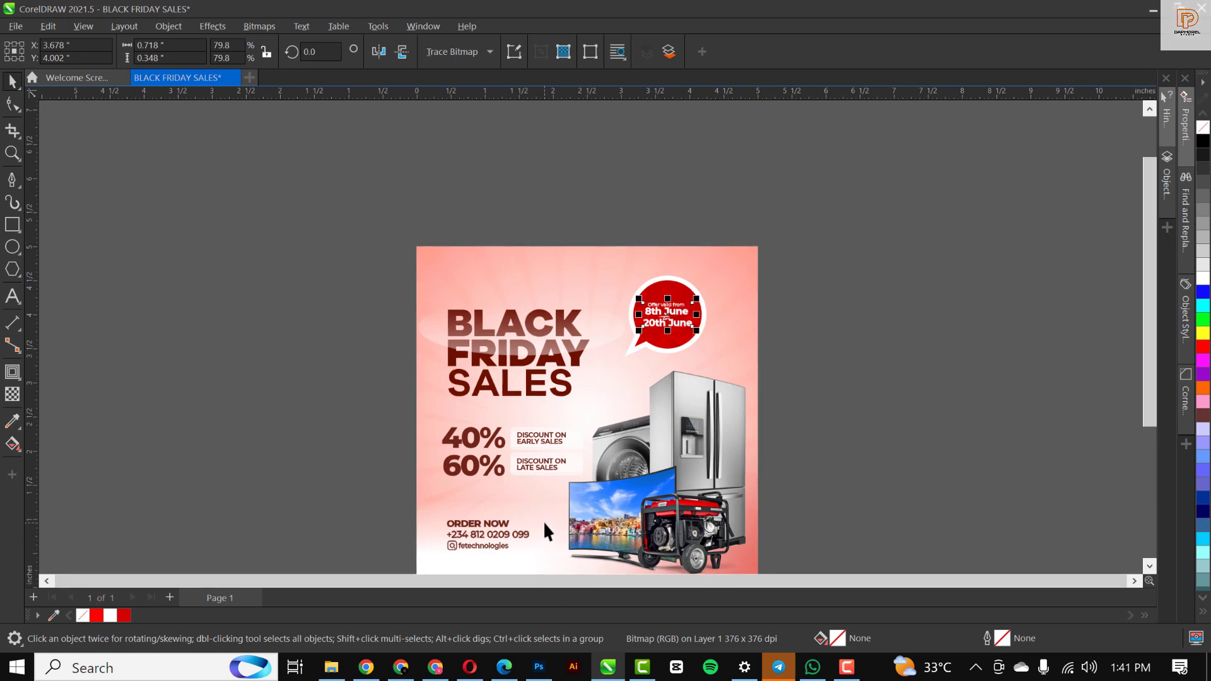
pyautogui.scroll(1, 558, 512)
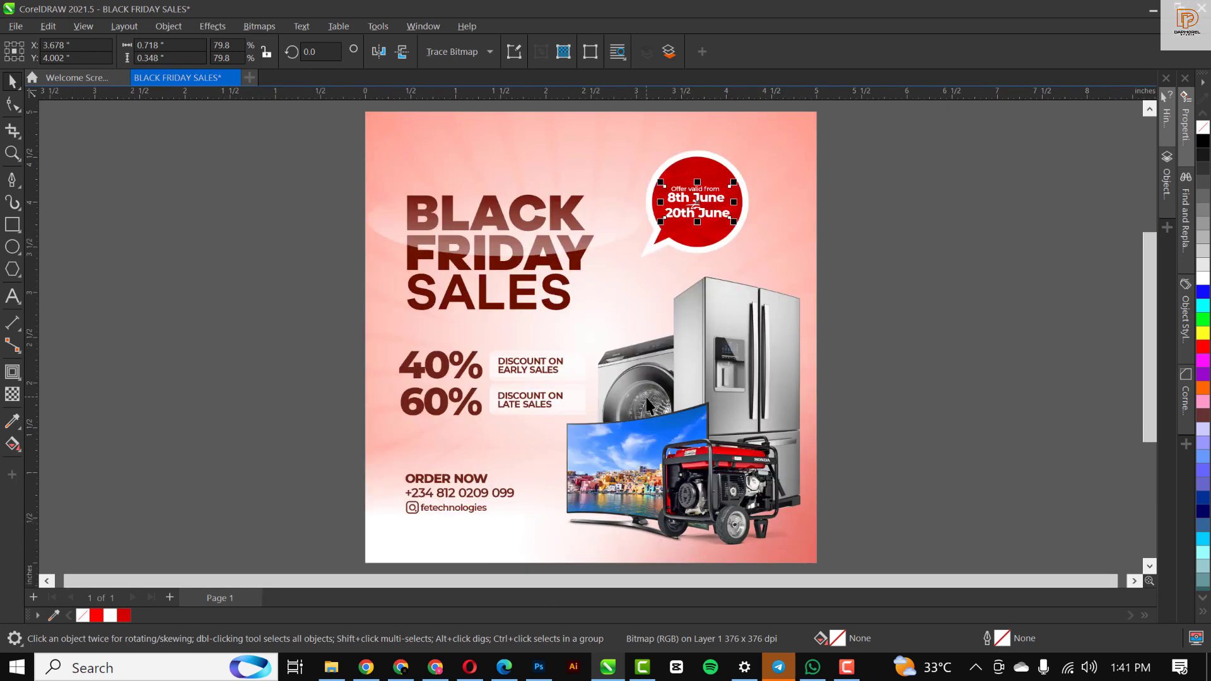
pyautogui.click(902, 305)
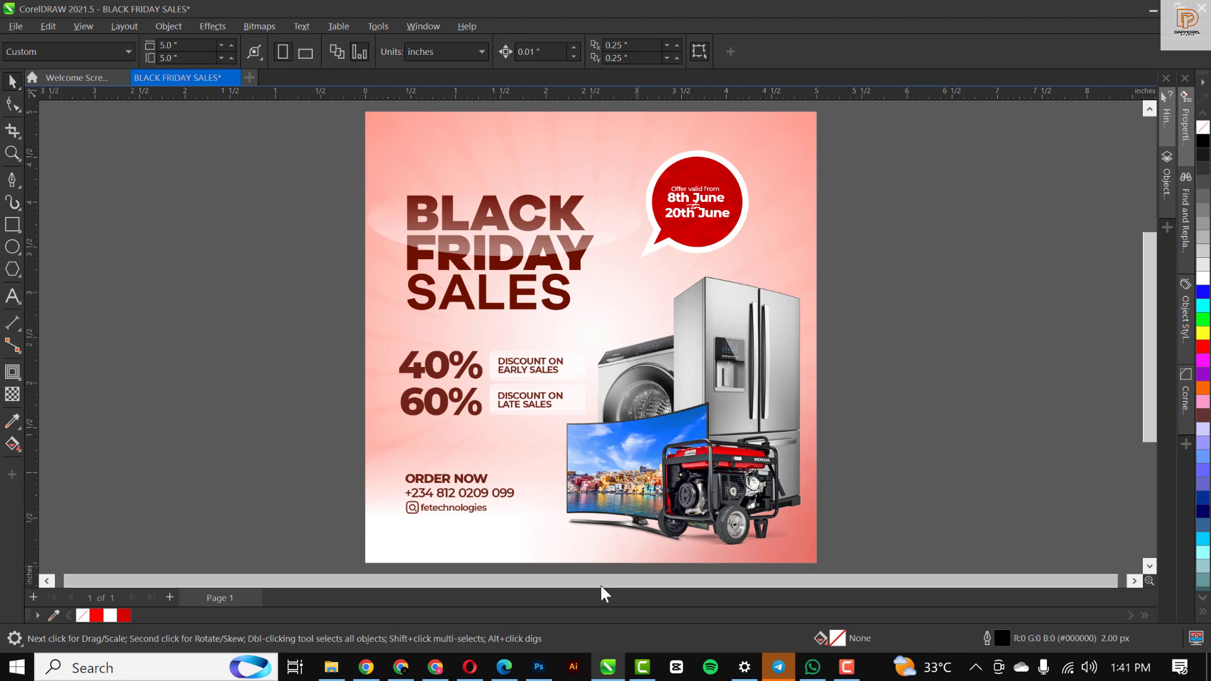
# Import the LOGO image from the BLACK FRIDAY RESOURCE FILE folder and place it above the BLACK FRIDAY SALES headline.
pyautogui.click(332, 668)
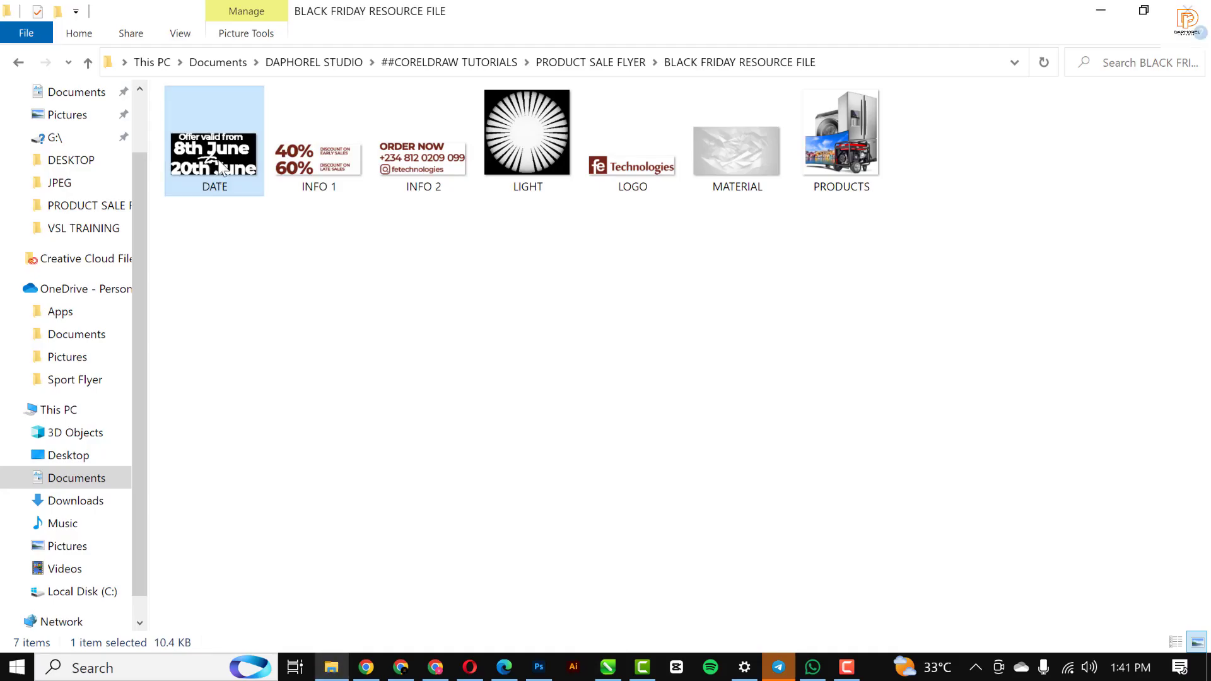
pyautogui.click(639, 163)
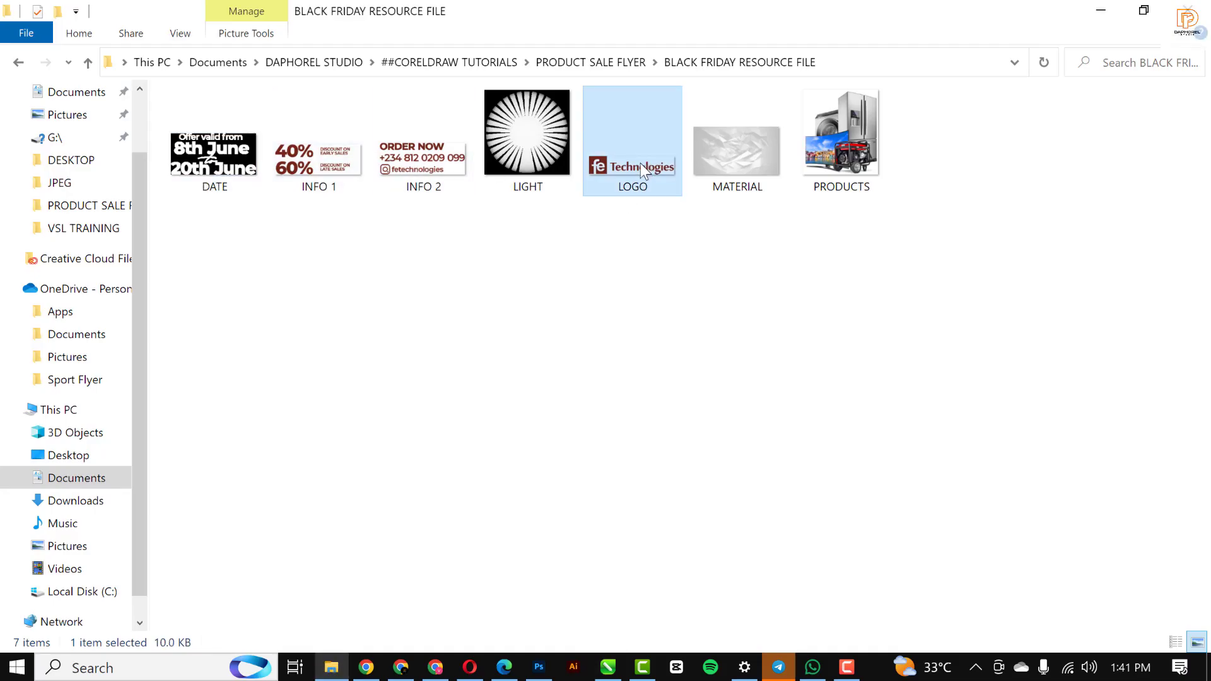
pyautogui.moveTo(639, 164); pyautogui.dragTo(450, 157)
pyautogui.click(883, 236)
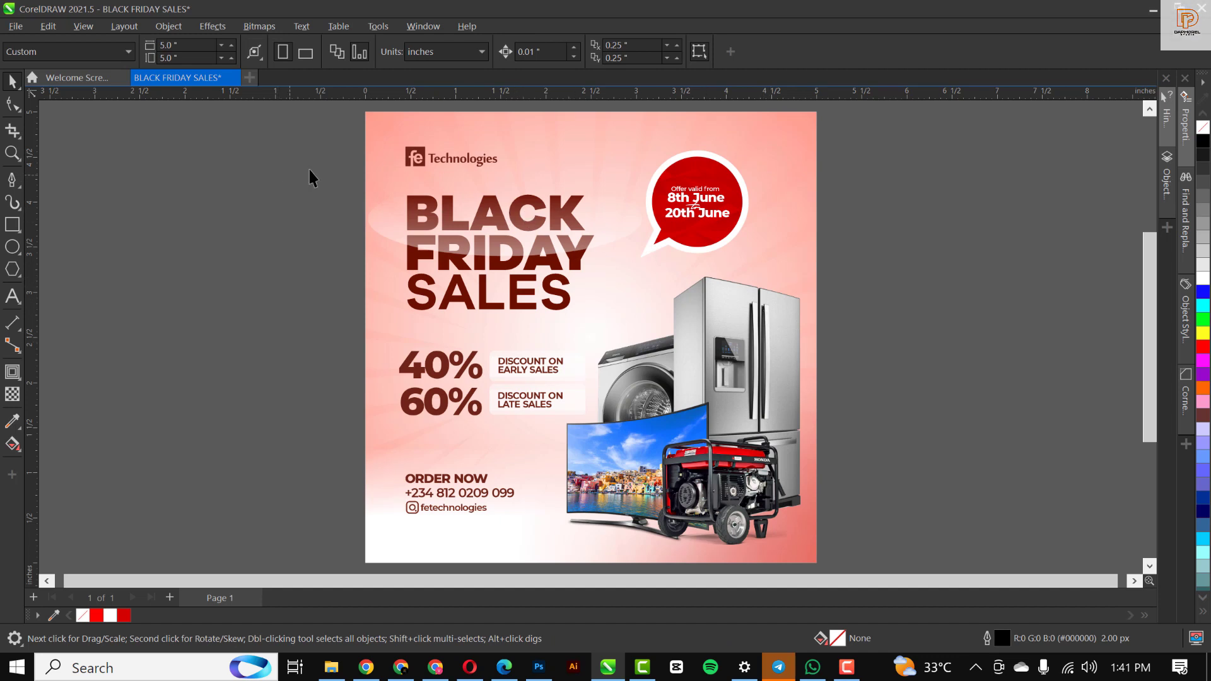
# Enlarge the headline together with its gloss shape to about 3.29 by 1.55 inches and move it slightly down, aligned with the logo.
pyautogui.moveTo(312, 167); pyautogui.dragTo(549, 262)
pyautogui.moveTo(645, 349); pyautogui.dragTo(668, 326)
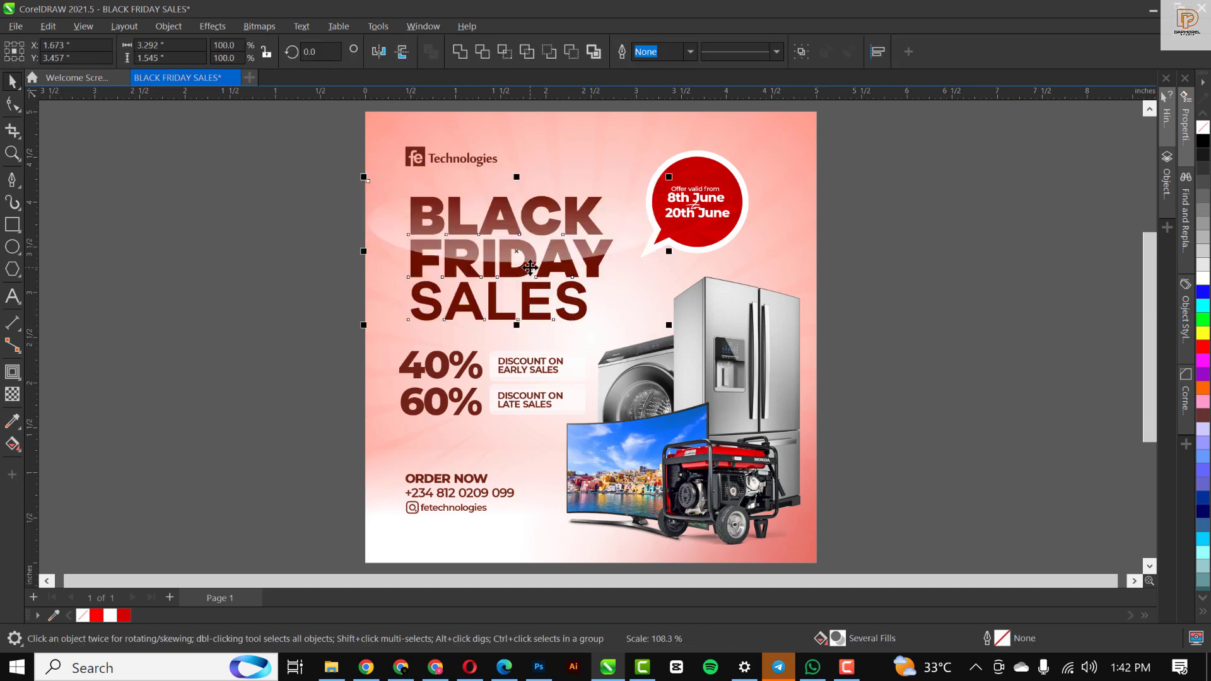
pyautogui.moveTo(531, 268); pyautogui.dragTo(504, 278)
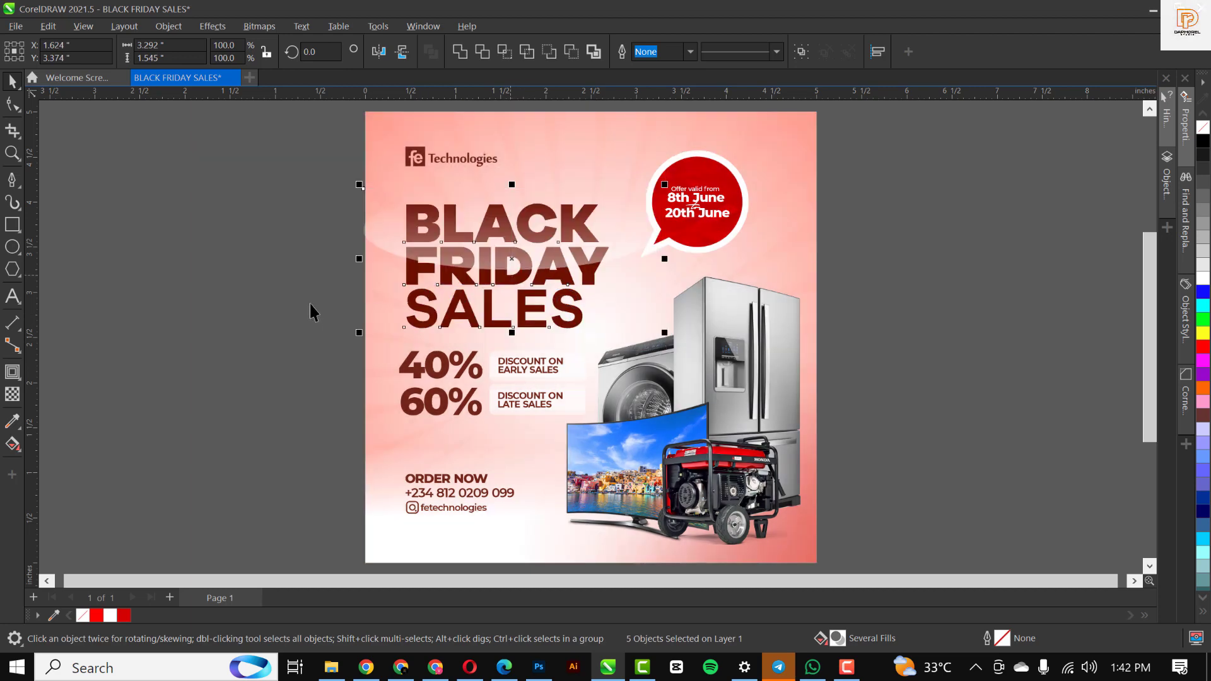
# Shift the gloss shape over the headline about 0.05 inches sideways to X 1.673 so it stays within the page edge.
pyautogui.click(376, 234)
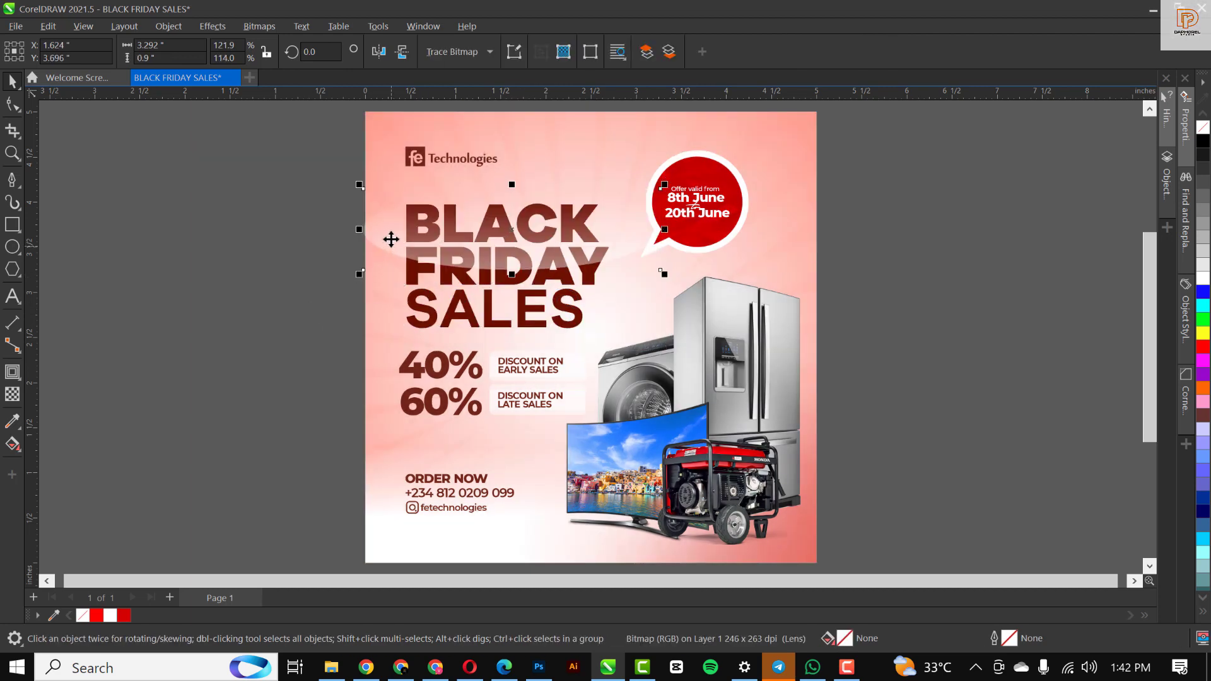
pyautogui.moveTo(389, 235); pyautogui.dragTo(397, 259)
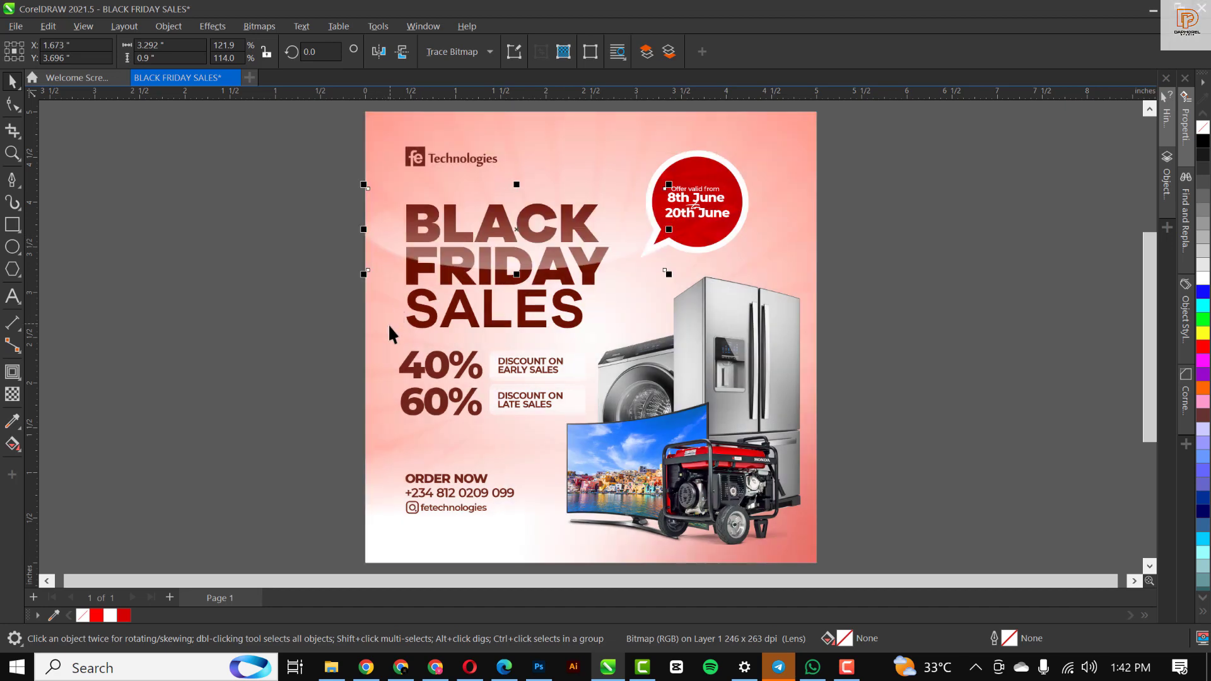
pyautogui.scroll(4, 367, 222)
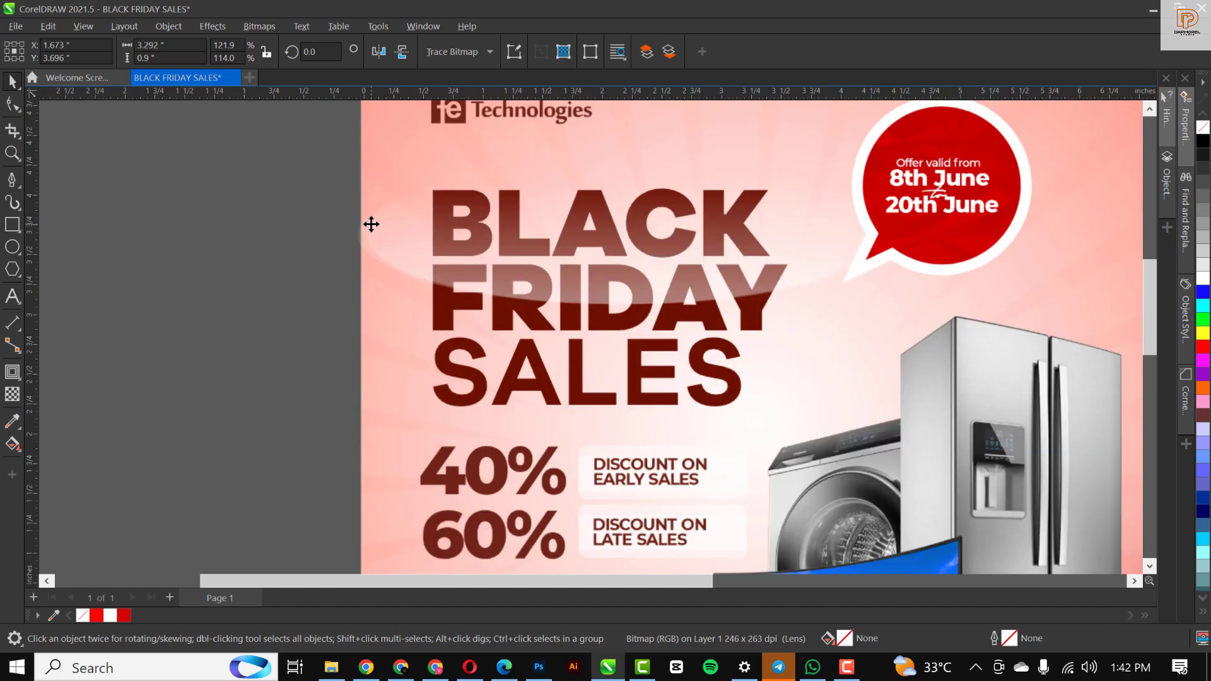
pyautogui.moveTo(343, 251); pyautogui.dragTo(359, 253)
pyautogui.scroll(-5, 429, 310)
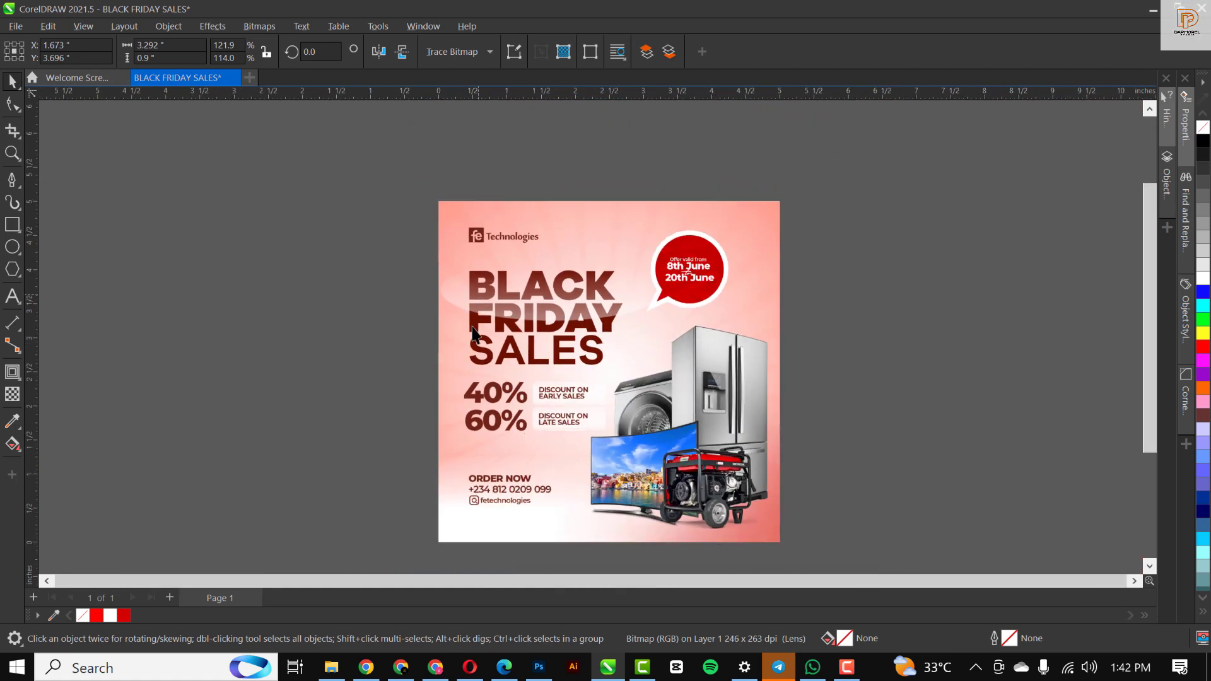
pyautogui.scroll(1, 518, 323)
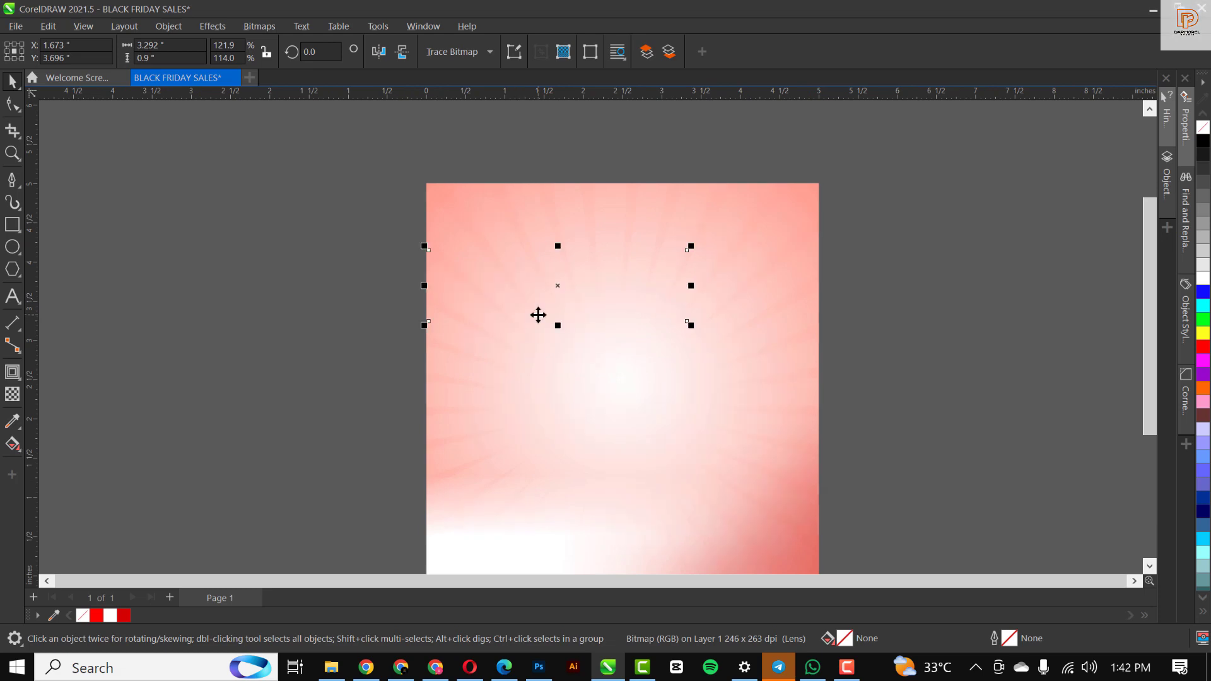
pyautogui.scroll(1, 833, 326)
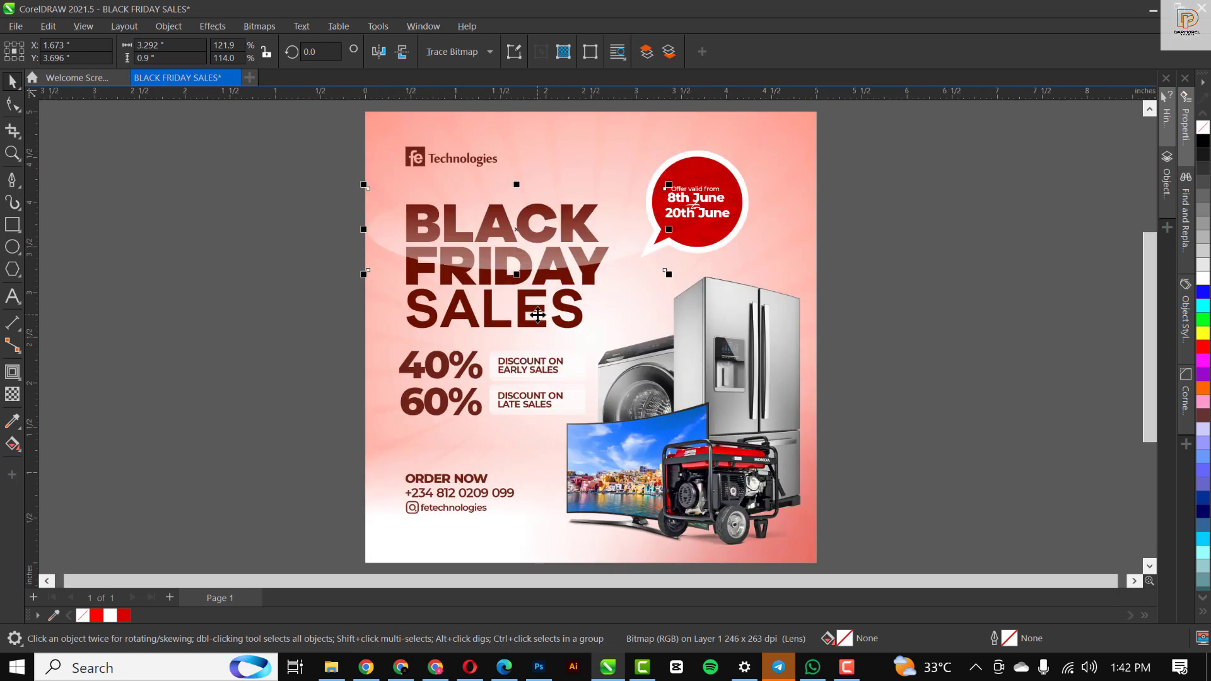
pyautogui.click(859, 256)
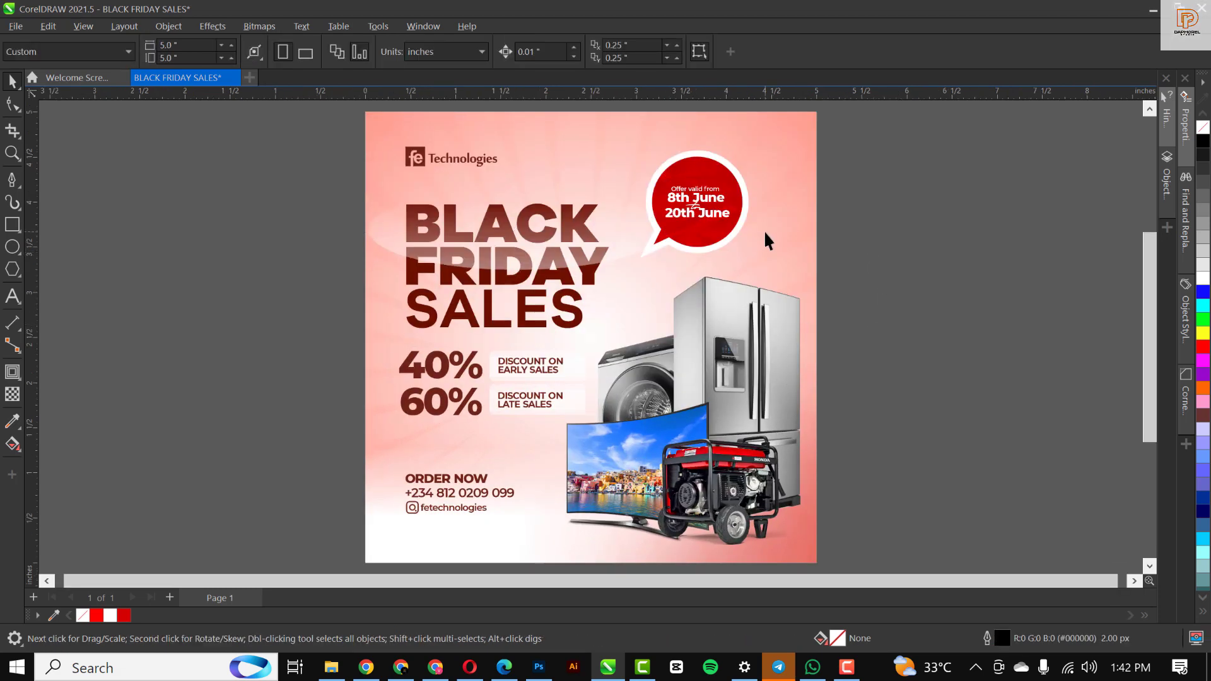
# Nudge the 40% and 60% discount image slightly down and enlarge the ORDER NOW contact details image a little.
pyautogui.click(512, 374)
pyautogui.press('Down')
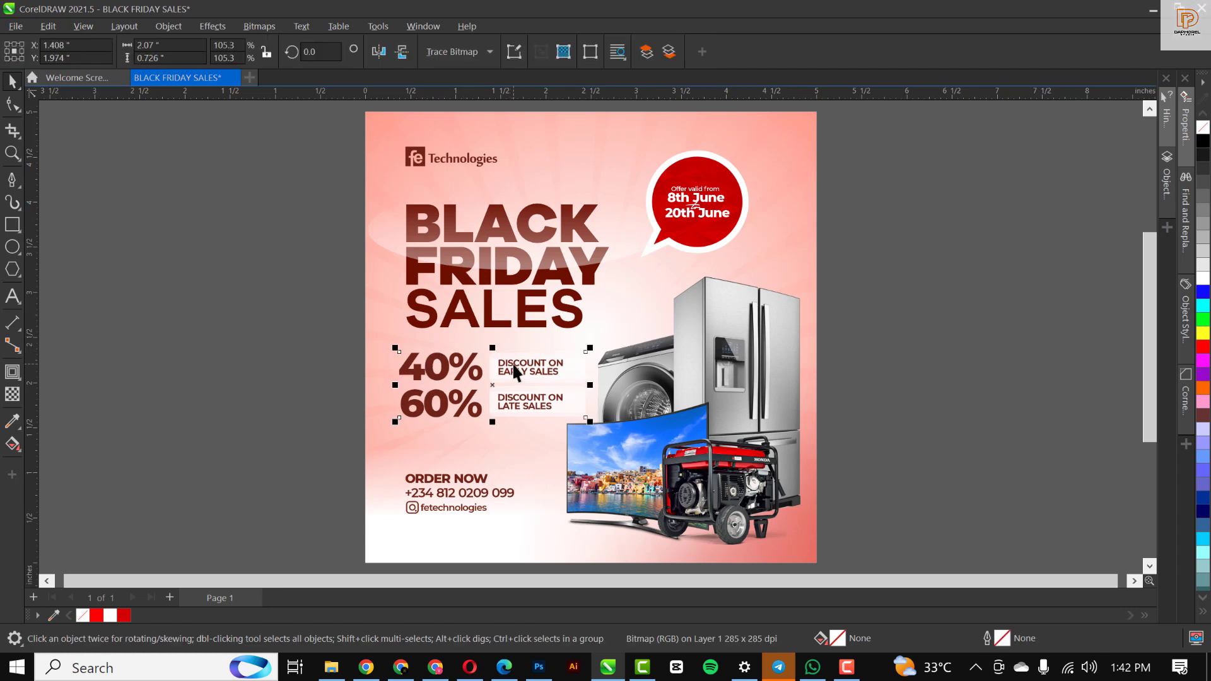
pyautogui.click(355, 460)
pyautogui.moveTo(547, 516)
pyautogui.mouseDown()
pyautogui.moveTo(554, 528)
pyautogui.moveTo(535, 526)
pyautogui.mouseUp()
# Resize the appliances image to about 2.61 by 2.95 inches, keeping it clear of the headline and the page edge.
pyautogui.click(697, 428)
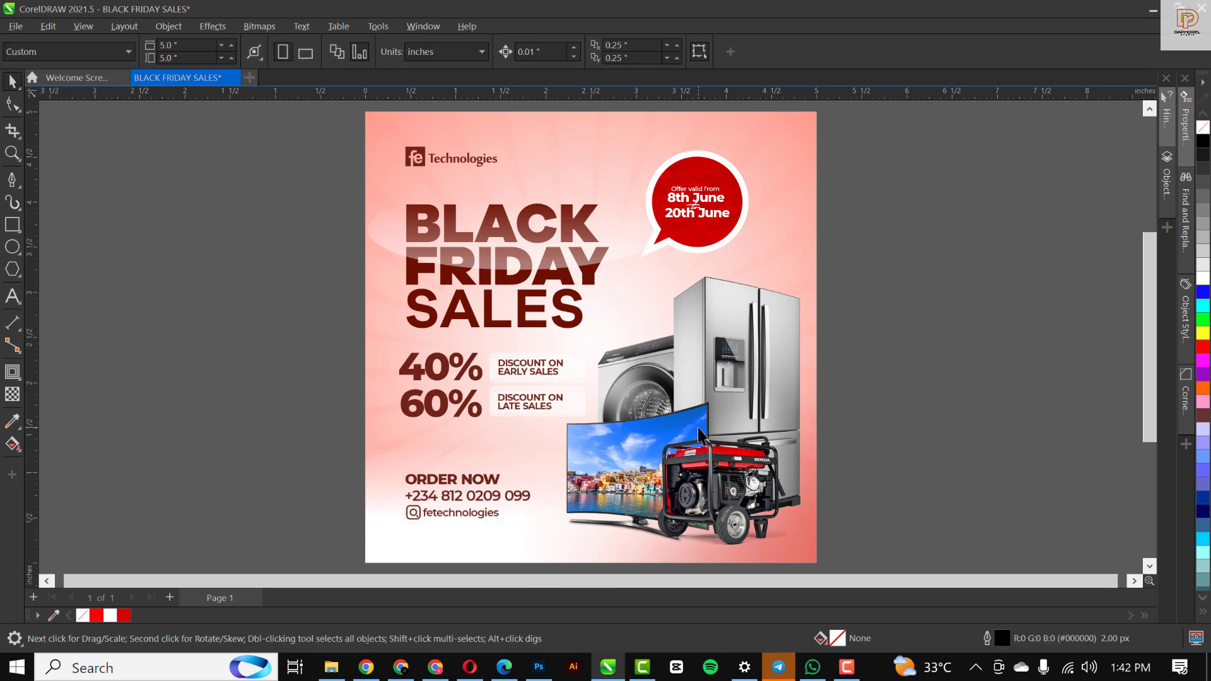
pyautogui.moveTo(807, 556)
pyautogui.mouseDown()
pyautogui.moveTo(837, 556)
pyautogui.moveTo(815, 559)
pyautogui.mouseUp()
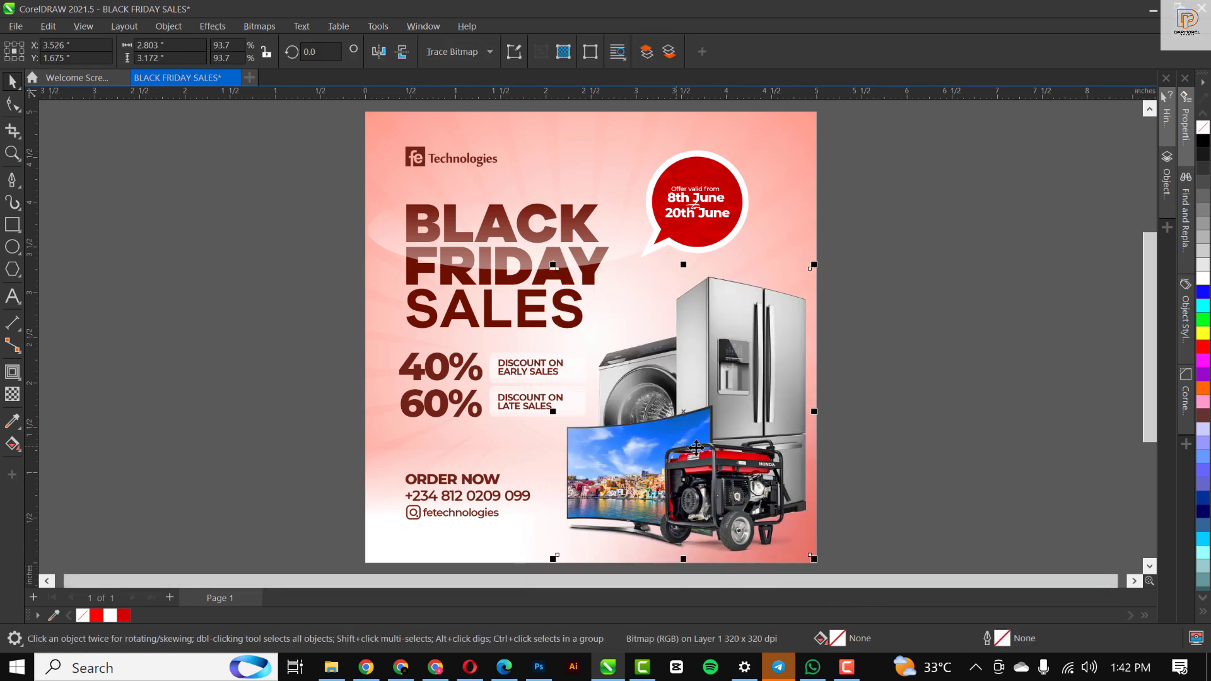
pyautogui.click(921, 433)
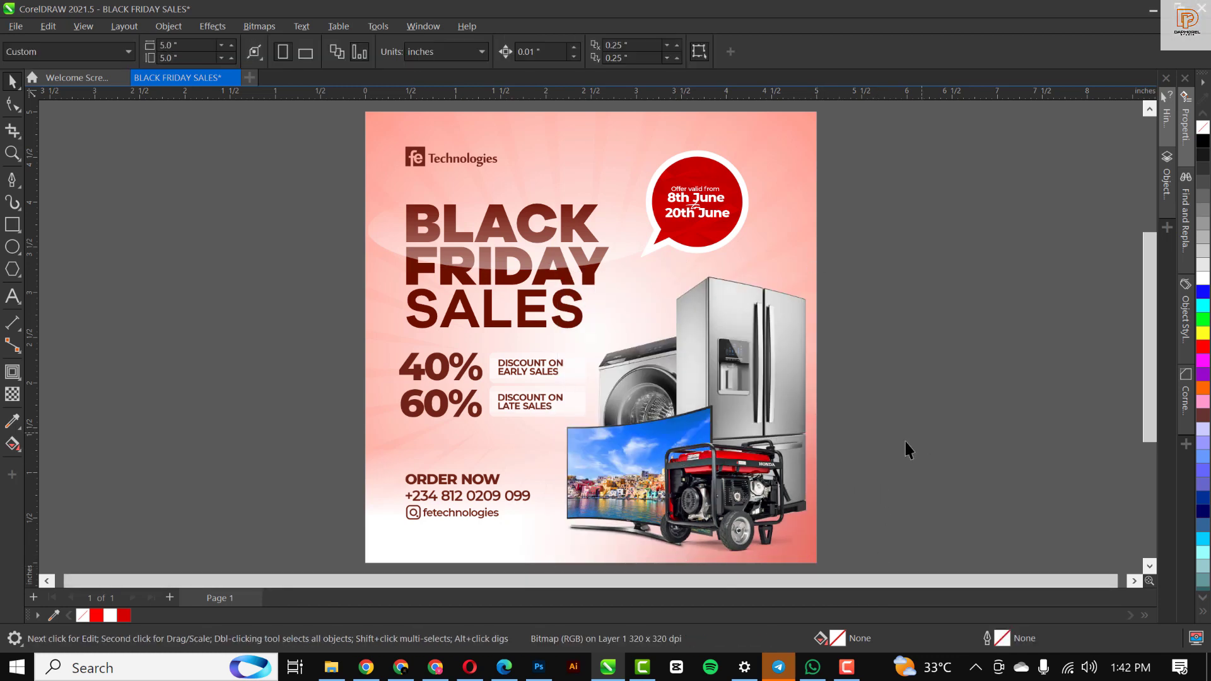
pyautogui.click(692, 438)
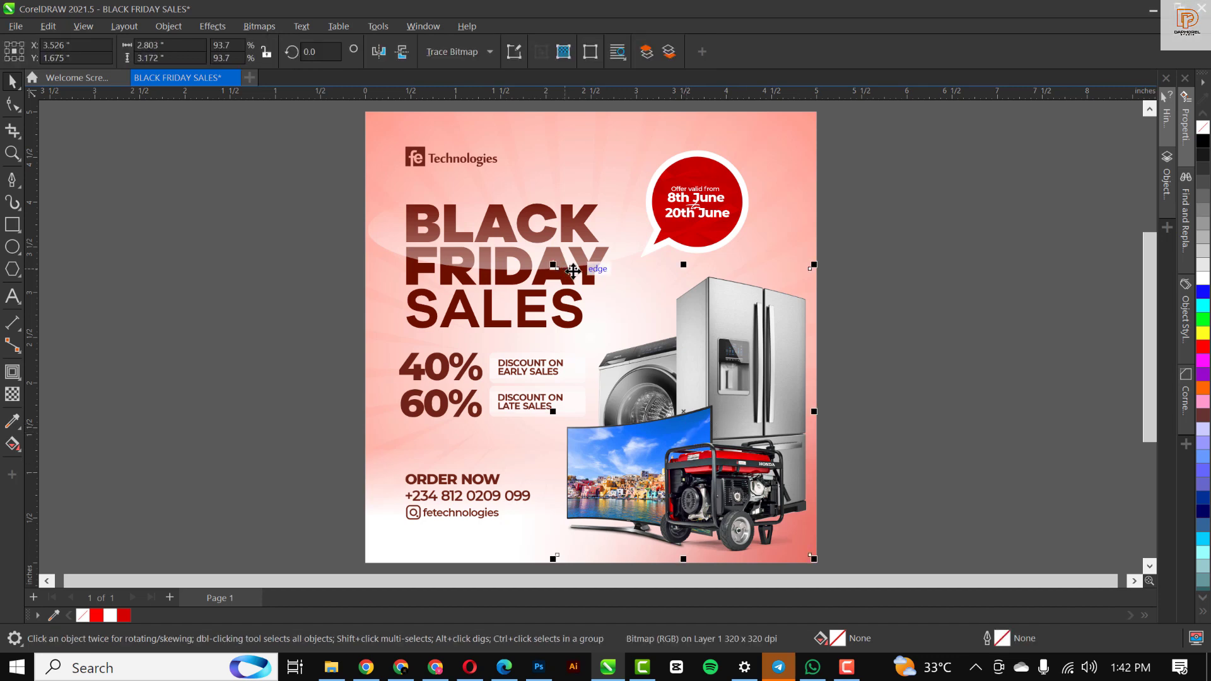
pyautogui.moveTo(550, 264); pyautogui.dragTo(561, 276)
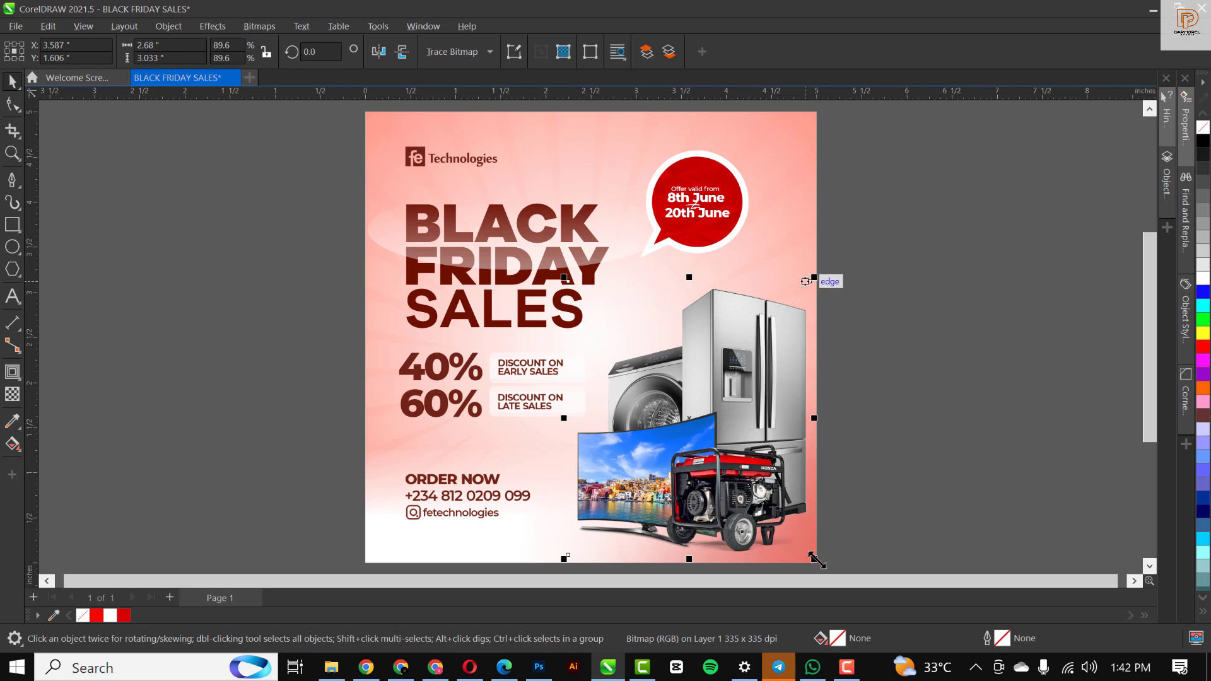
pyautogui.moveTo(814, 559); pyautogui.dragTo(808, 553)
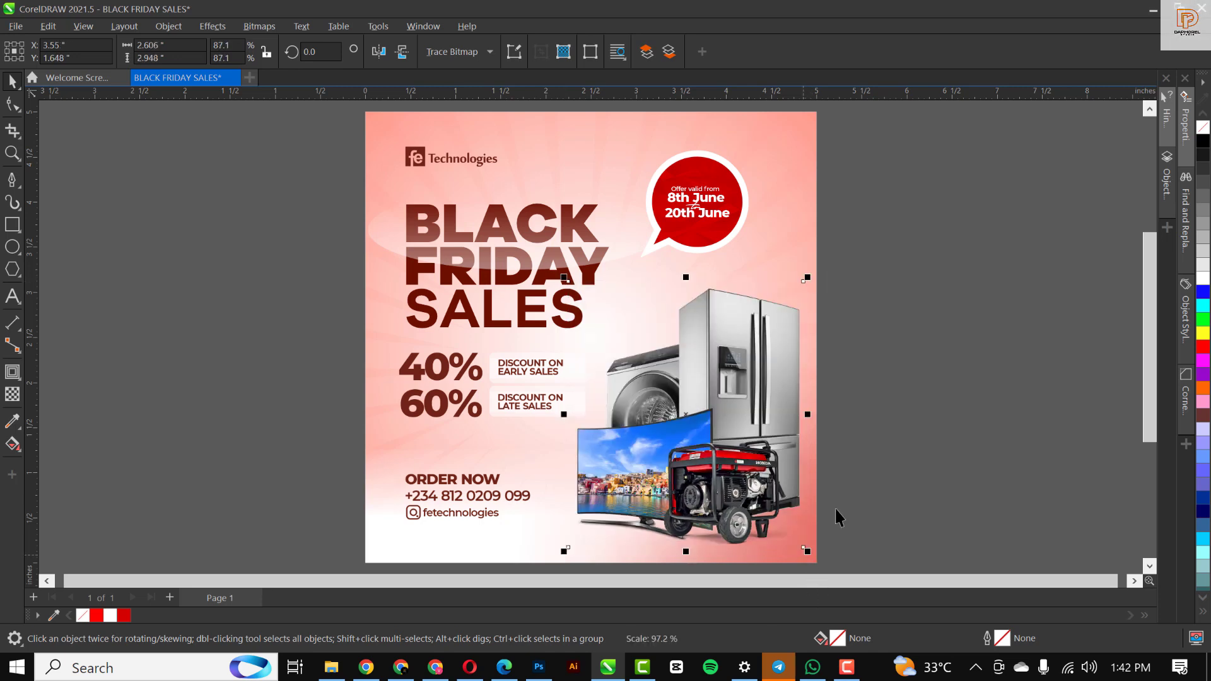
pyautogui.press('Escape')
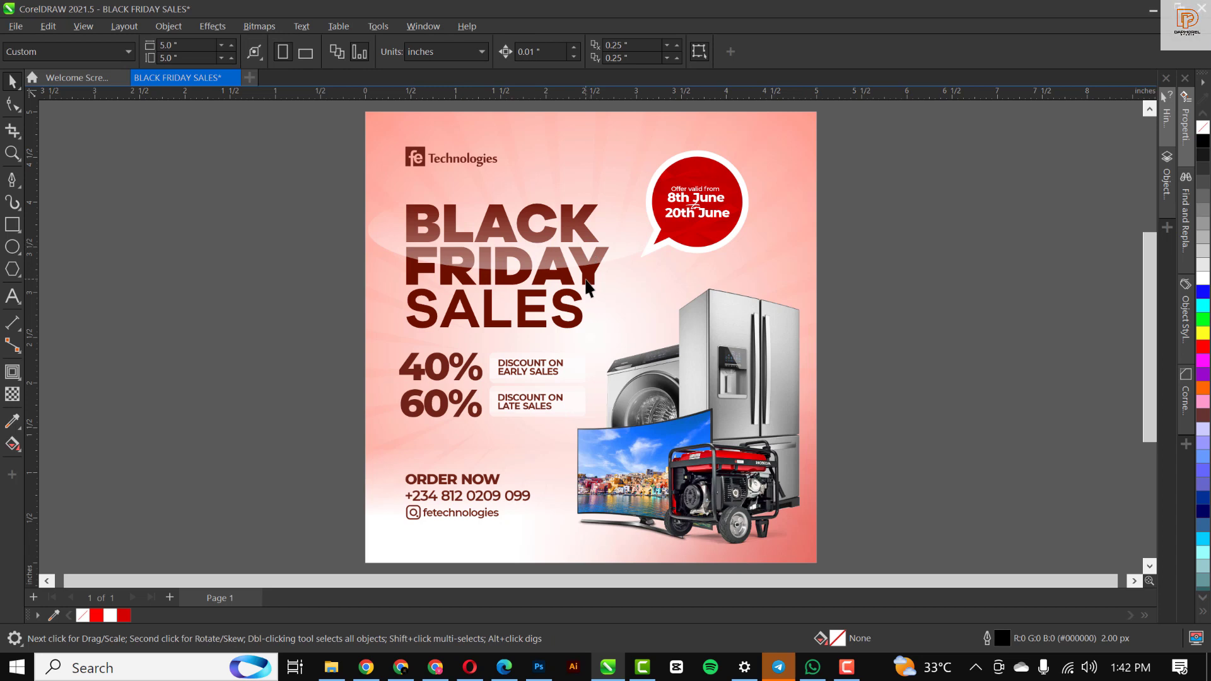